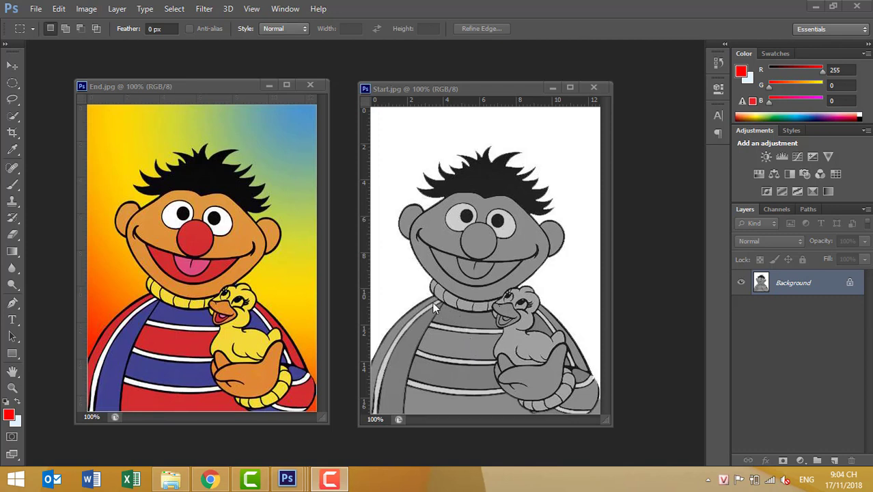
# Place the End.jpg reference and grayscale Start.jpg windows side by side, with Start.jpg active.
pyautogui.moveTo(472, 89); pyautogui.dragTo(472, 83)
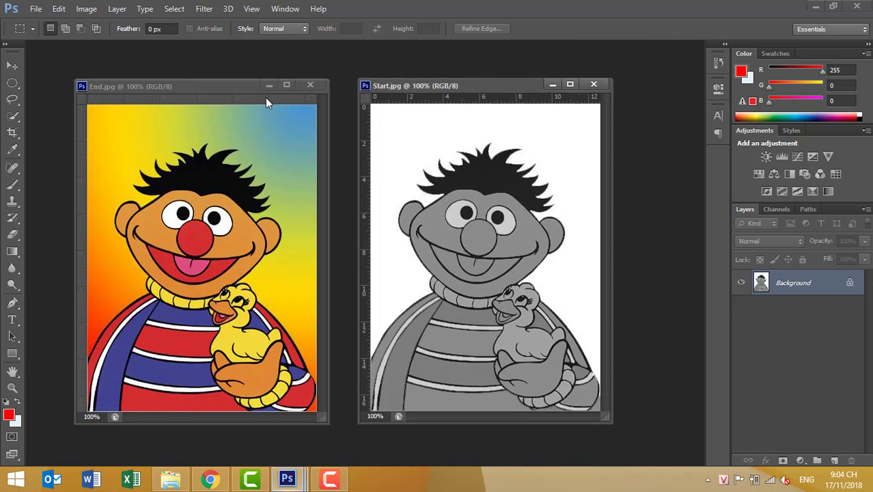
pyautogui.moveTo(200, 89); pyautogui.dragTo(199, 84)
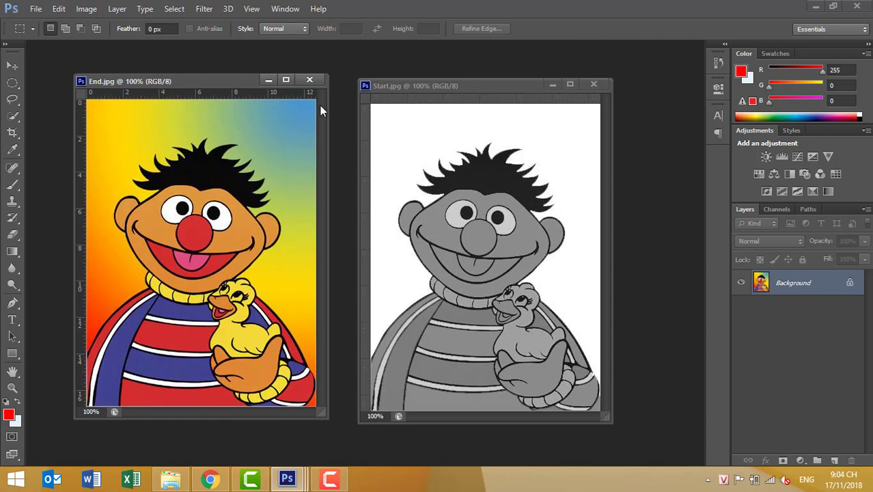
pyautogui.click(516, 87)
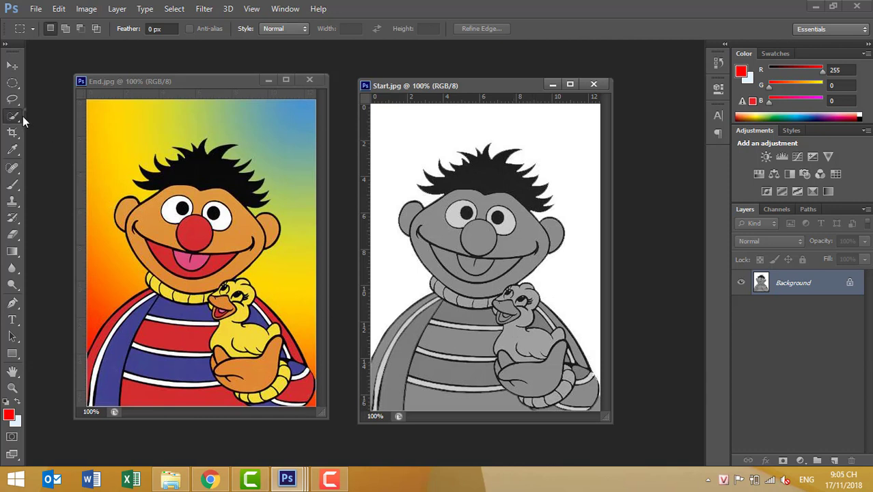
# Copy Ernie without his white surround onto Layer 1, hide Background, and load Ernie's outline.
pyautogui.moveTo(23, 116); pyautogui.dragTo(44, 118)
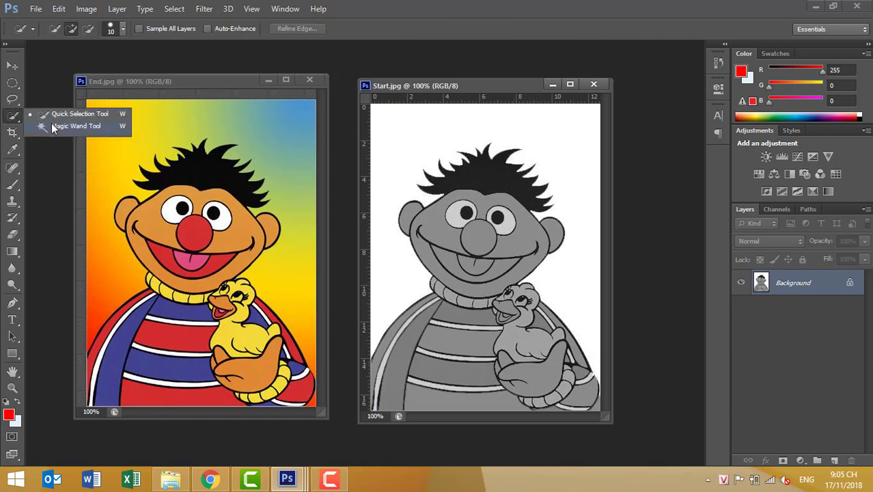
pyautogui.click(53, 128)
pyautogui.click(543, 130)
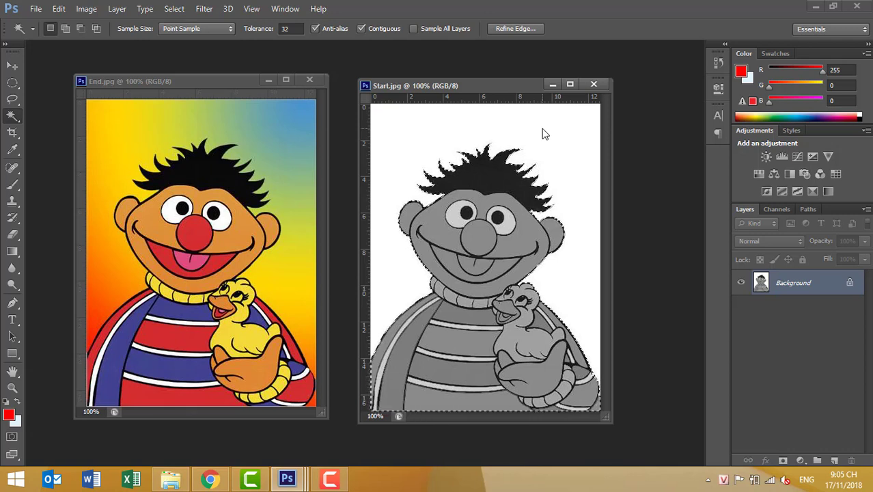
pyautogui.hotkey('ctrl', 'j')
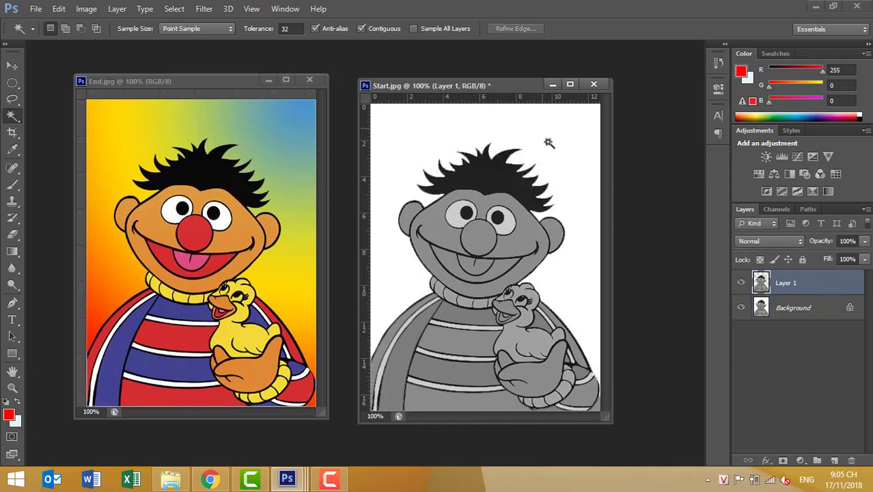
pyautogui.click(740, 308)
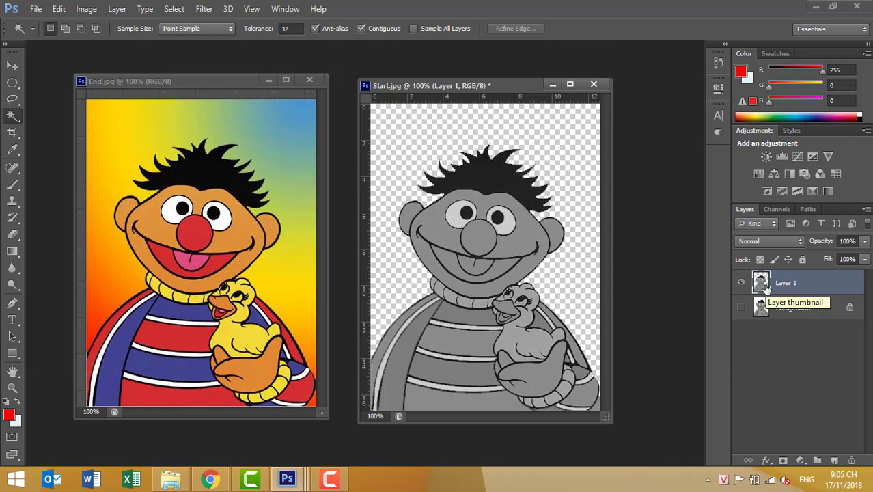
pyautogui.keyDown('ctrl'); pyautogui.click(763, 284); pyautogui.keyUp('ctrl')
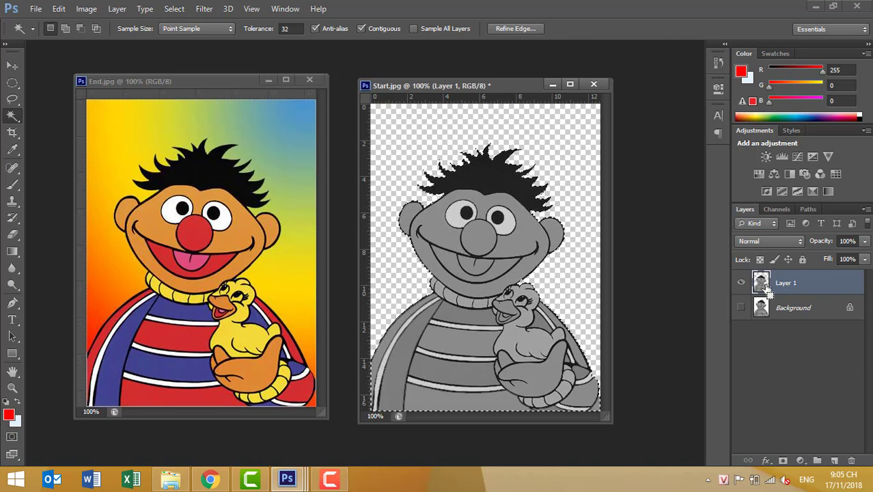
# Deselect, then set Hue/Saturation Lightness to +5 on Ernie's Layer 1.
pyautogui.hotkey('ctrl', 'd')
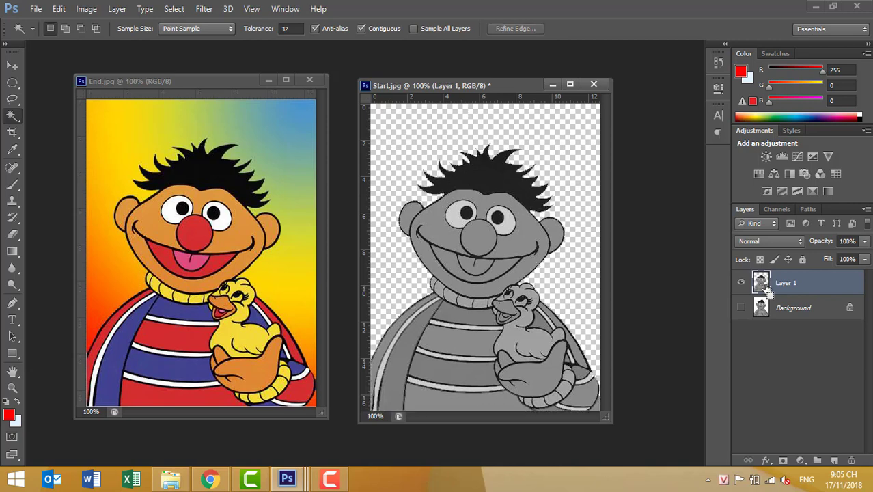
pyautogui.hotkey('ctrl', 'u')
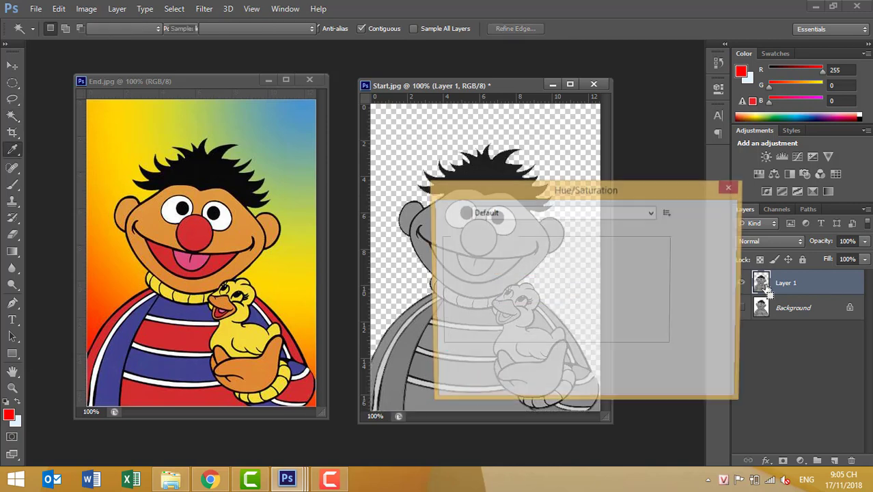
pyautogui.moveTo(608, 197); pyautogui.dragTo(225, 106)
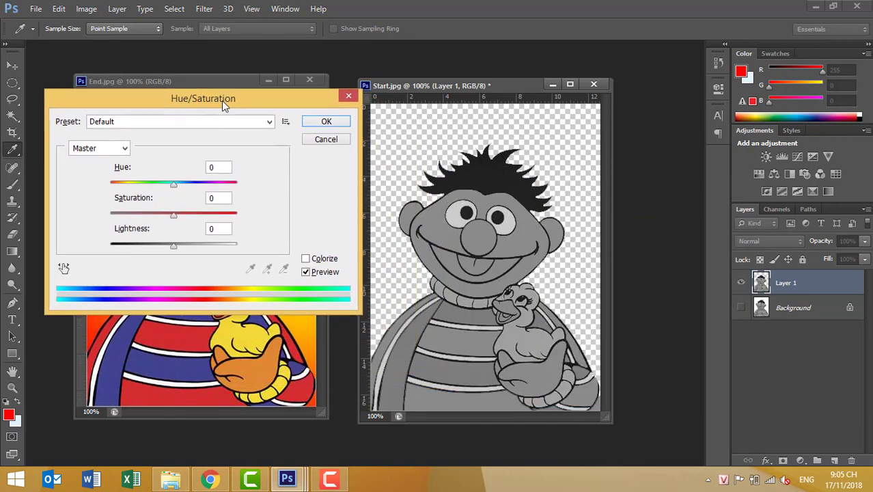
pyautogui.moveTo(174, 253)
pyautogui.mouseDown()
pyautogui.moveTo(164, 251)
pyautogui.moveTo(189, 259)
pyautogui.moveTo(173, 253)
pyautogui.moveTo(177, 260)
pyautogui.mouseUp()
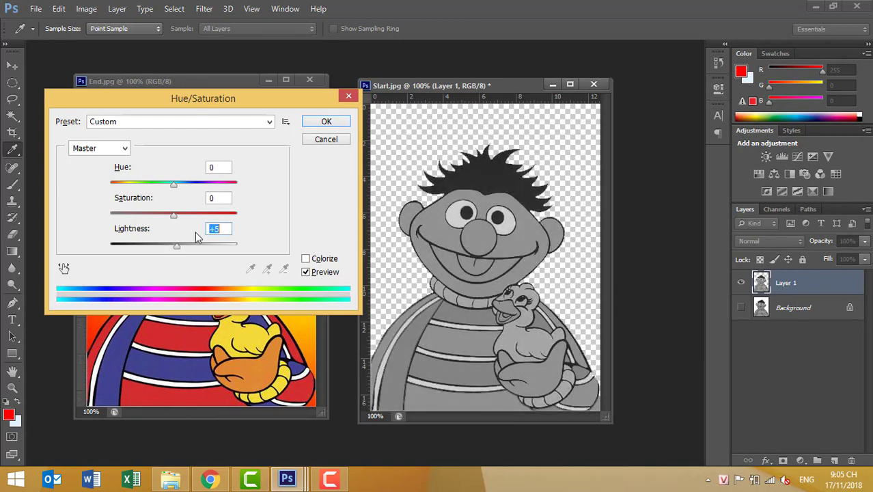
pyautogui.moveTo(179, 183)
pyautogui.mouseDown()
pyautogui.moveTo(182, 190)
pyautogui.moveTo(166, 195)
pyautogui.moveTo(195, 210)
pyautogui.moveTo(175, 207)
pyautogui.mouseUp()
pyautogui.press('Return')
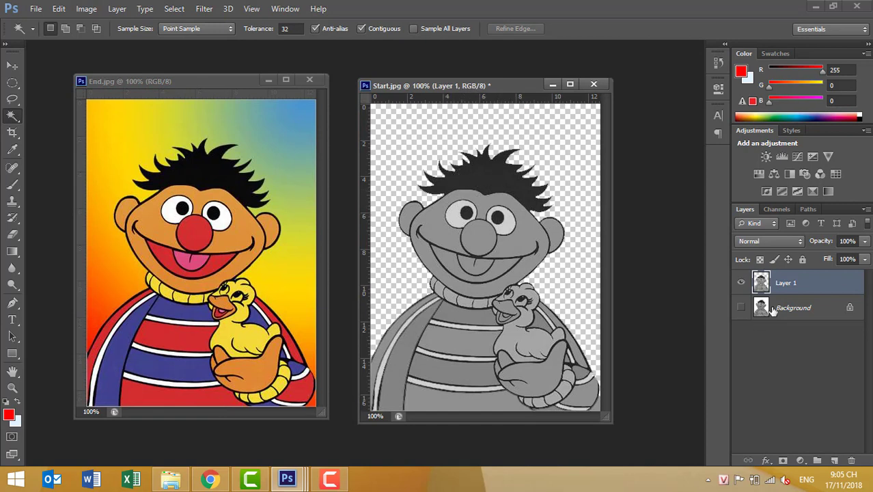
# Apply Levels with input values 17, 0.81 and 224, checking the result with Preview.
pyautogui.hotkey('ctrl', 'l')
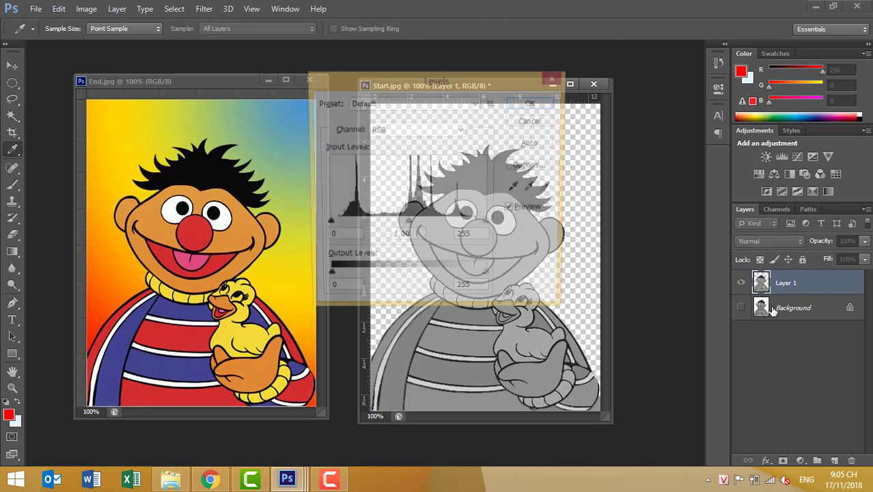
pyautogui.moveTo(397, 80); pyautogui.dragTo(217, 110)
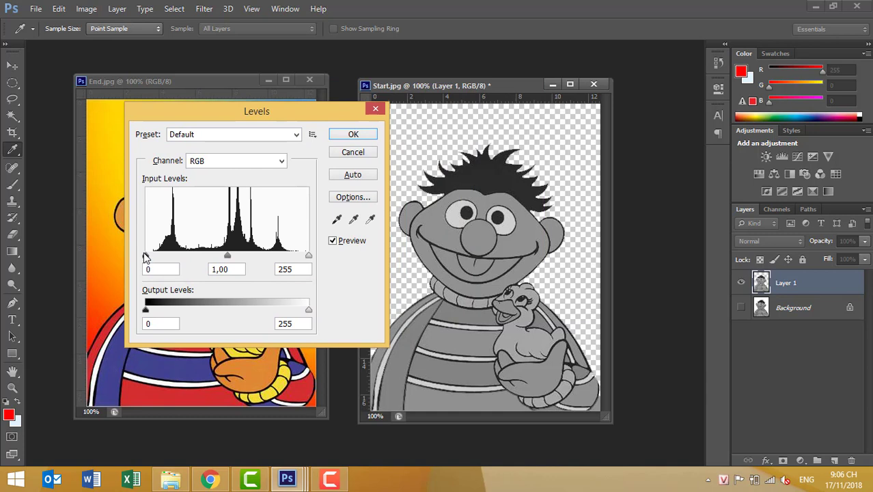
pyautogui.moveTo(146, 255); pyautogui.dragTo(157, 258)
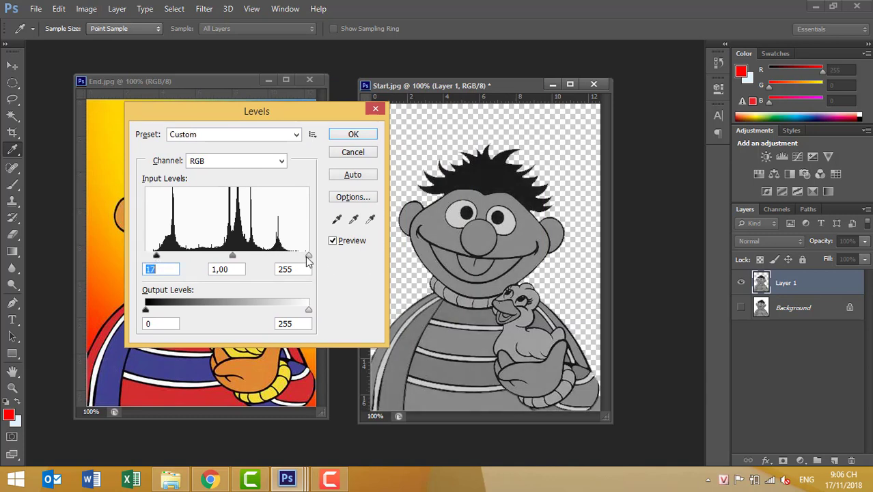
pyautogui.moveTo(306, 257); pyautogui.dragTo(288, 257)
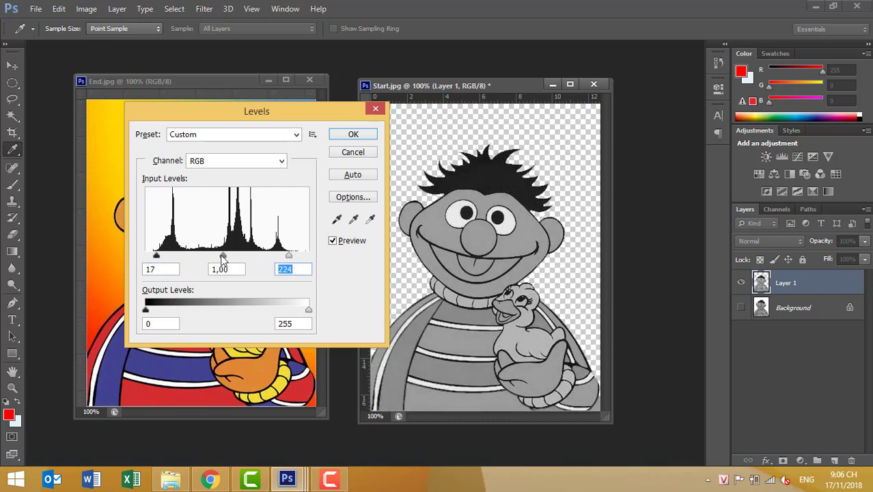
pyautogui.moveTo(222, 259)
pyautogui.mouseDown()
pyautogui.moveTo(214, 258)
pyautogui.moveTo(233, 263)
pyautogui.mouseUp()
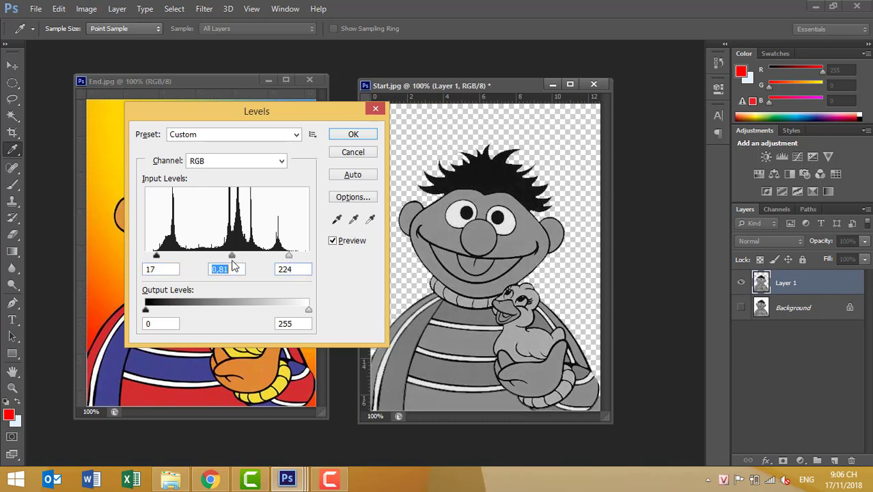
pyautogui.click(337, 245)
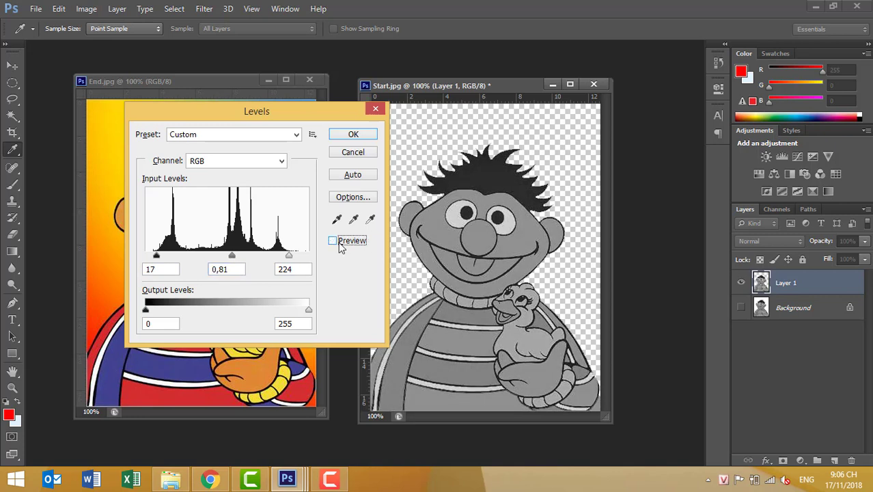
pyautogui.click(340, 247)
pyautogui.click(341, 247)
pyautogui.click(340, 246)
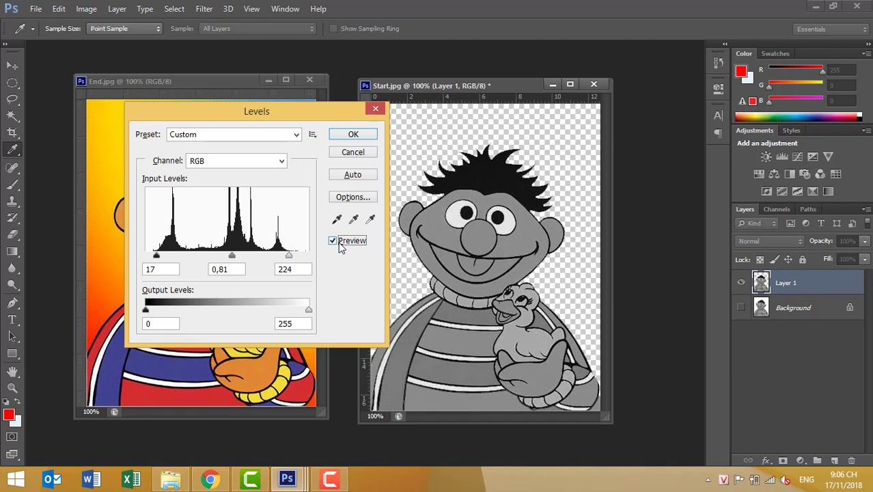
pyautogui.click(345, 136)
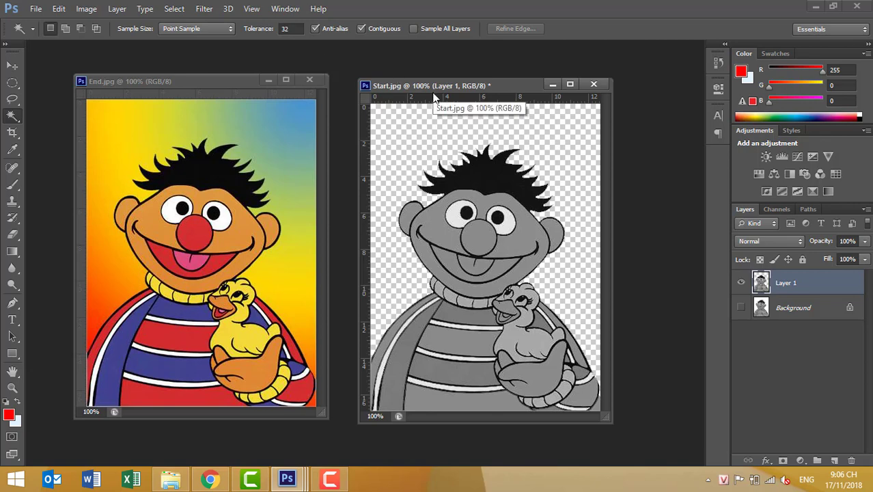
# Apply a Curves S-curve: pin the midpoint, raise the upper tones, lower the shadows.
pyautogui.hotkey('ctrl', 'u')
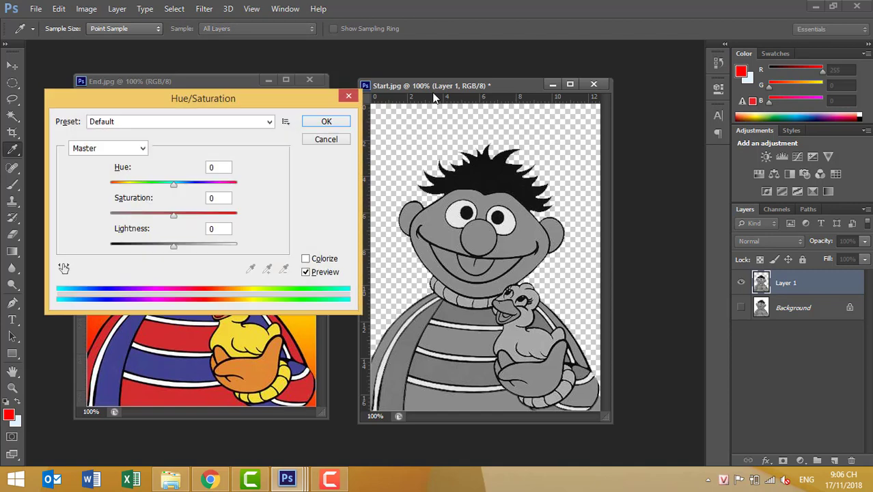
pyautogui.press('Escape')
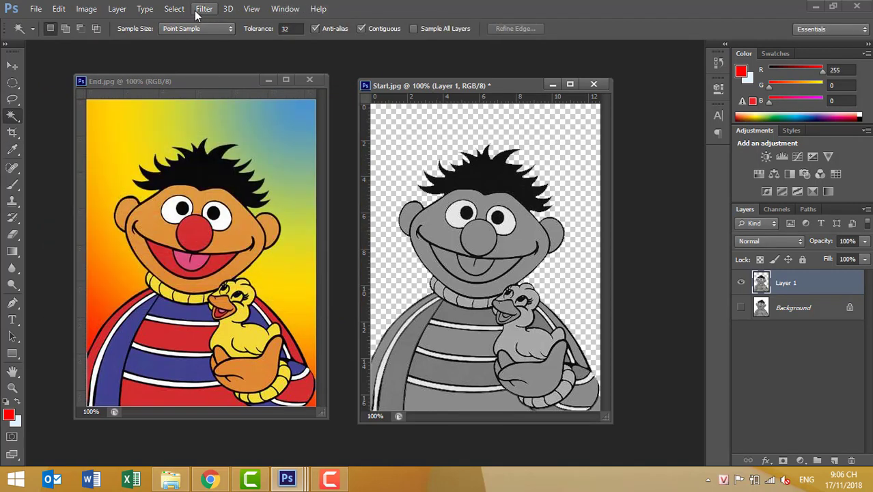
pyautogui.click(87, 9)
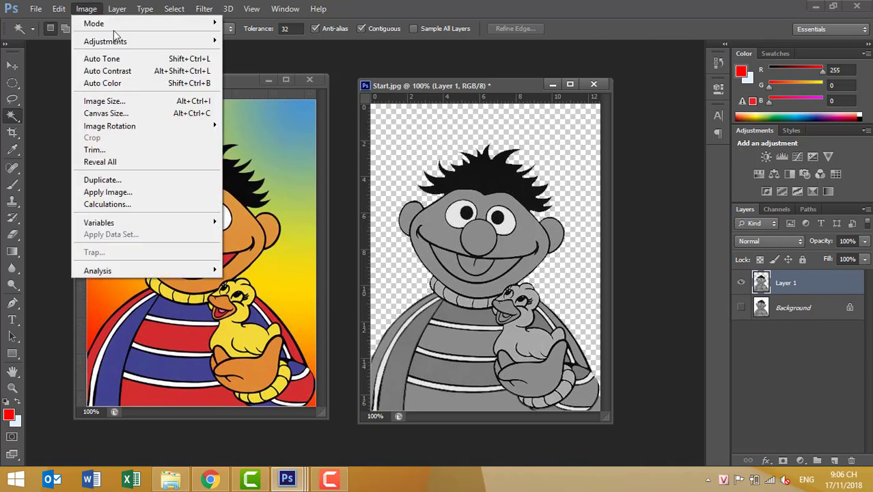
pyautogui.moveTo(105, 41)
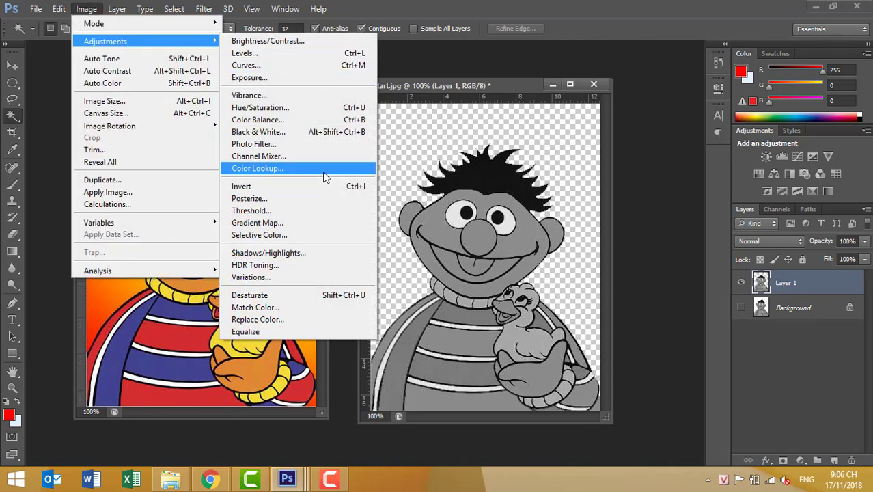
pyautogui.click(330, 66)
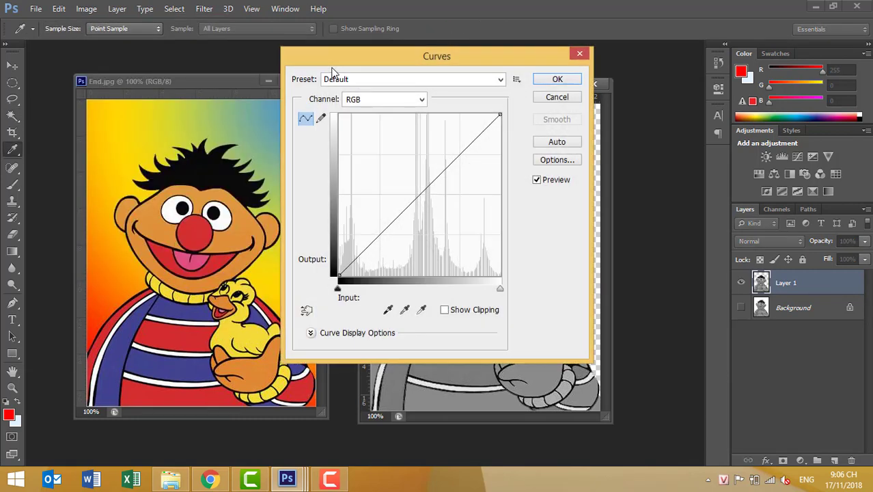
pyautogui.moveTo(415, 55); pyautogui.dragTo(204, 114)
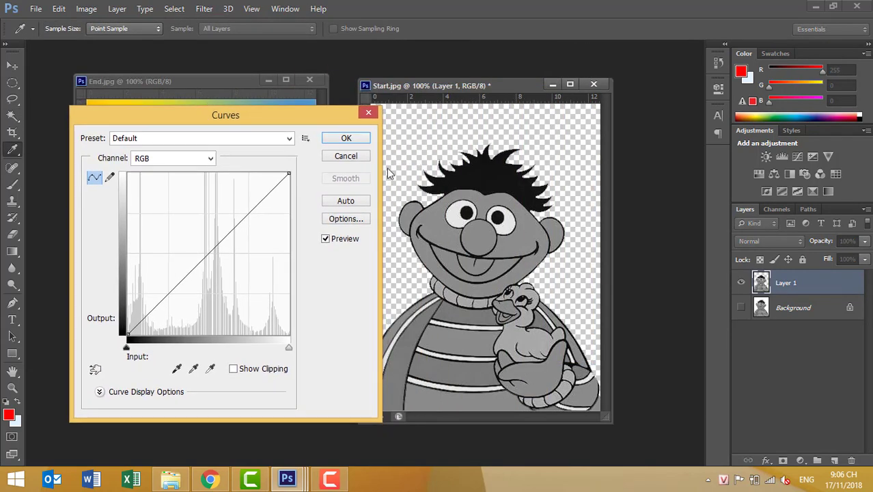
pyautogui.click(208, 253)
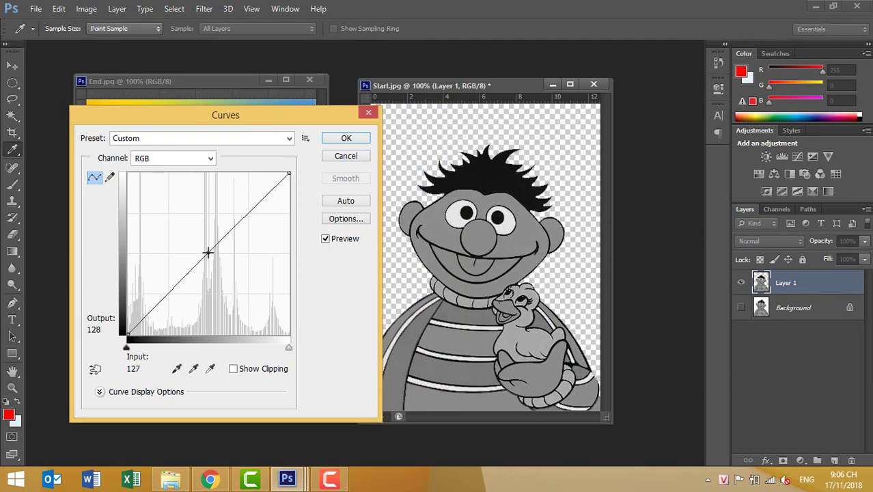
pyautogui.moveTo(253, 205); pyautogui.dragTo(245, 193)
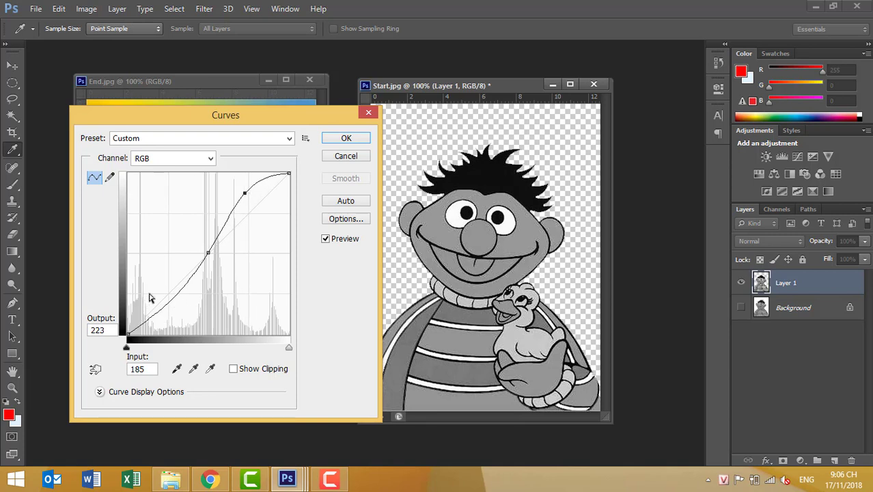
pyautogui.moveTo(182, 295)
pyautogui.mouseDown()
pyautogui.moveTo(190, 308)
pyautogui.moveTo(187, 296)
pyautogui.mouseUp()
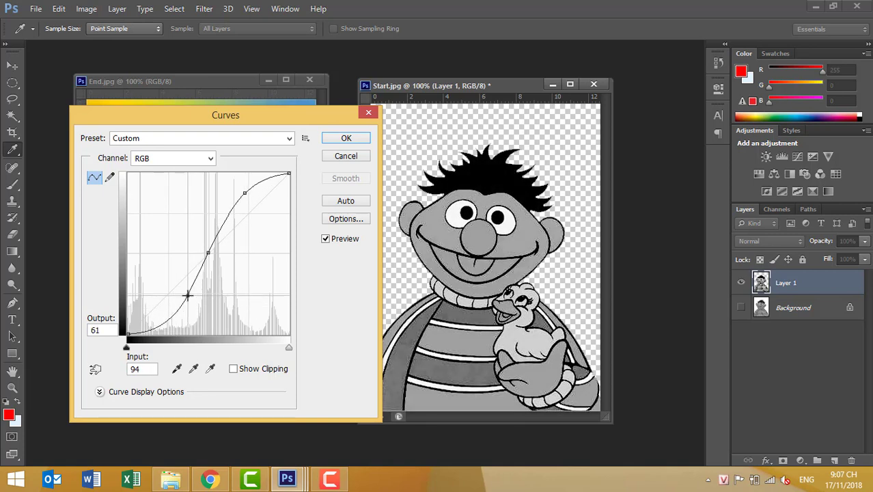
pyautogui.click(349, 138)
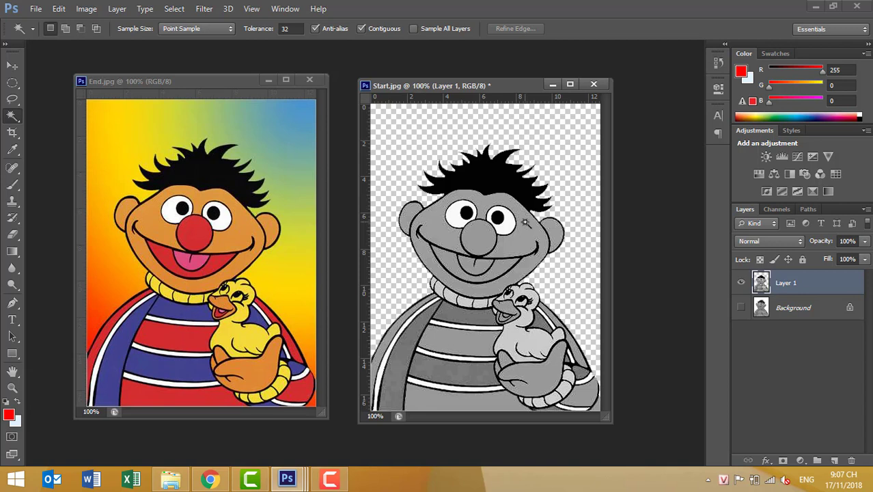
# Add an empty Layer 2 beneath Ernie's Layer 1.
pyautogui.click(811, 308)
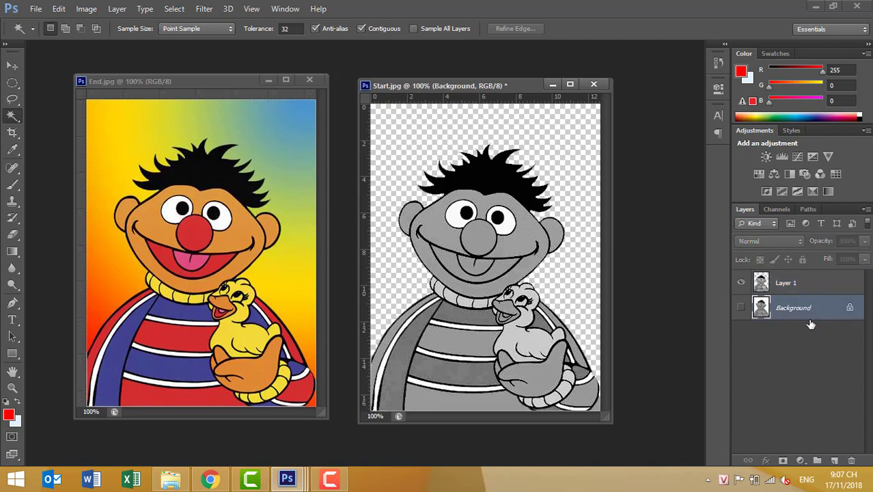
pyautogui.click(833, 462)
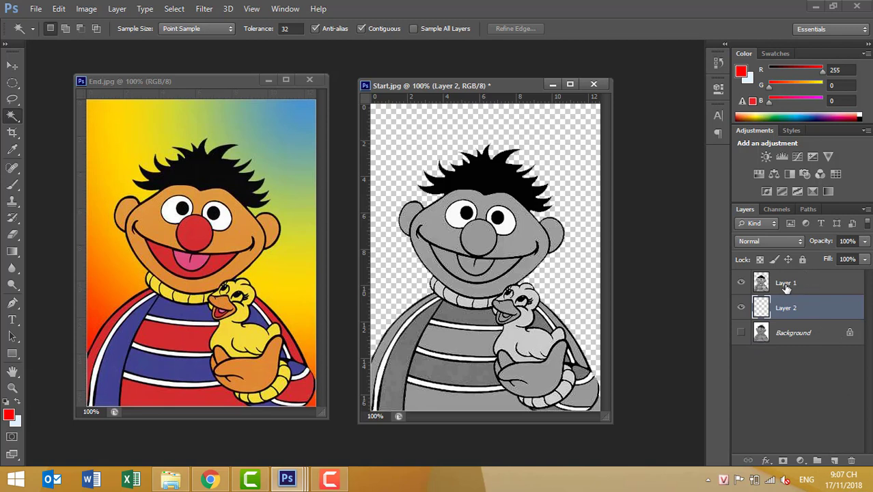
pyautogui.moveTo(786, 288); pyautogui.dragTo(784, 305)
# Set the foreground colour to pure red ff0000.
pyautogui.click(7, 415)
pyautogui.moveTo(305, 36); pyautogui.dragTo(647, 59)
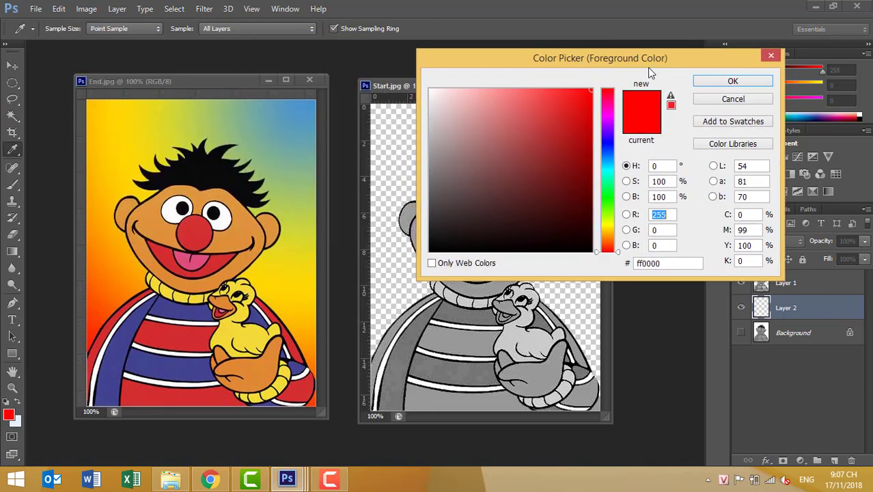
pyautogui.click(602, 238)
pyautogui.click(607, 241)
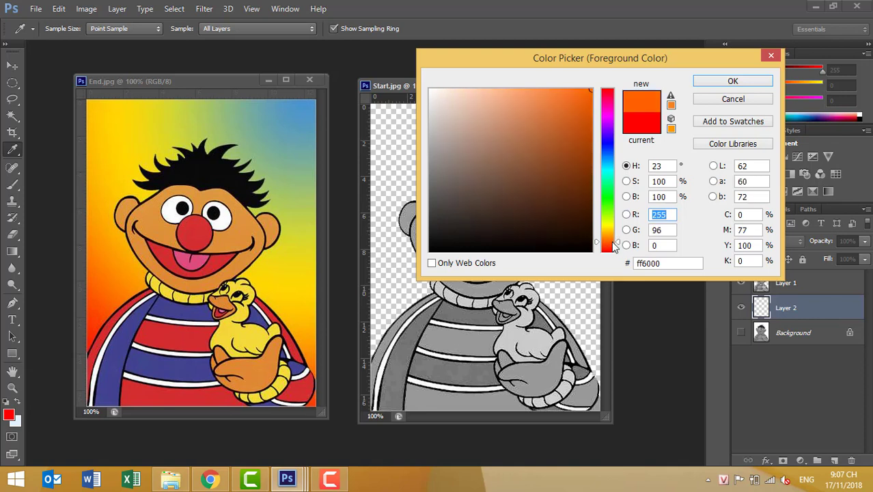
pyautogui.moveTo(608, 243); pyautogui.dragTo(607, 252)
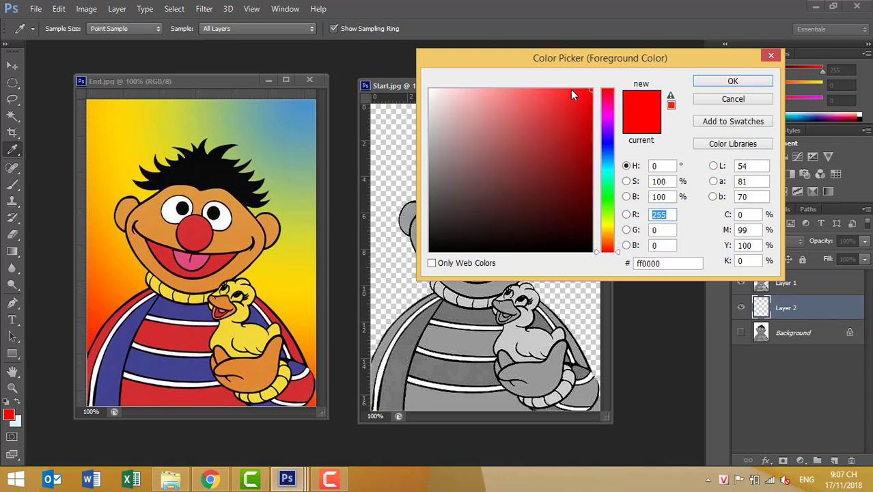
pyautogui.click(731, 83)
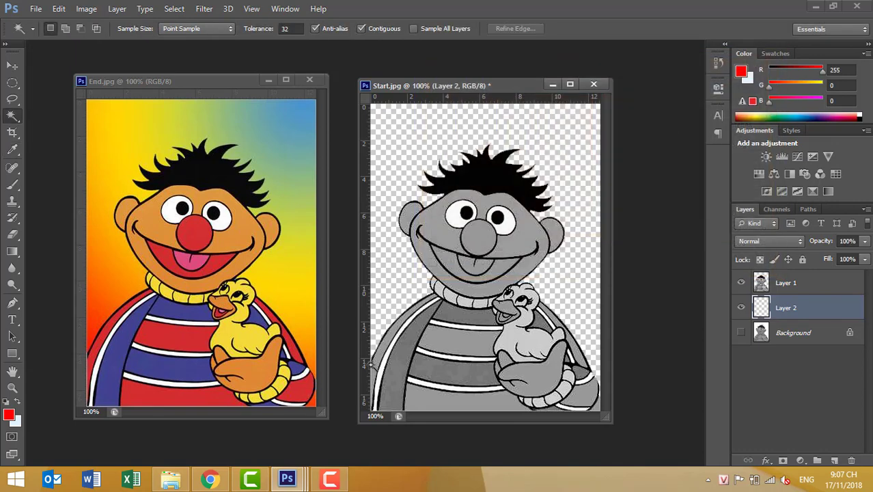
# Sample blue from End.jpg and set the background colour to light blue 55b3df.
pyautogui.click(20, 422)
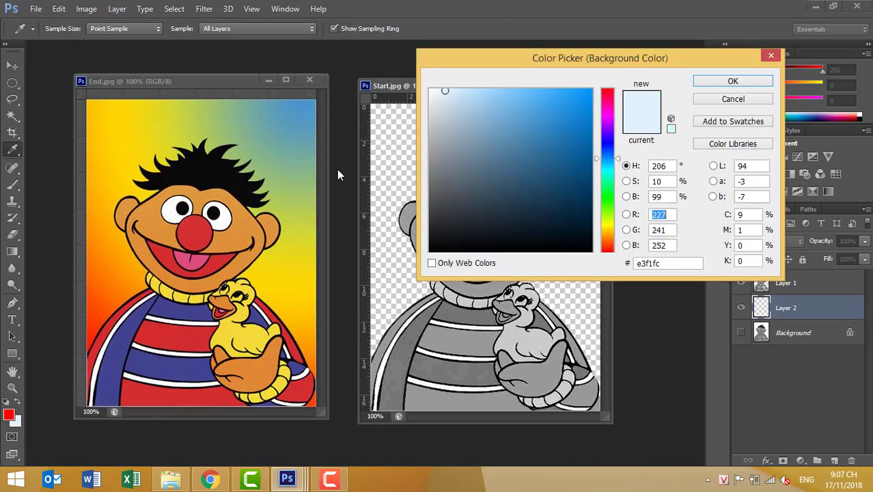
pyautogui.click(317, 97)
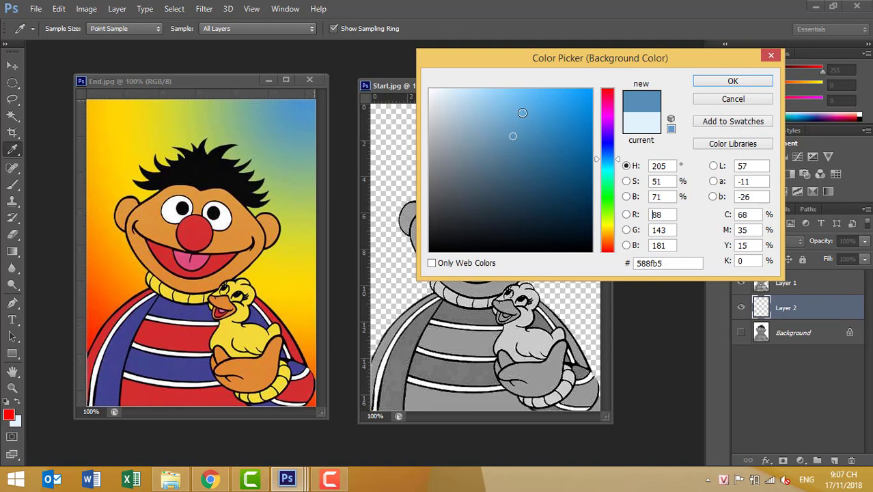
pyautogui.click(608, 162)
pyautogui.click(525, 110)
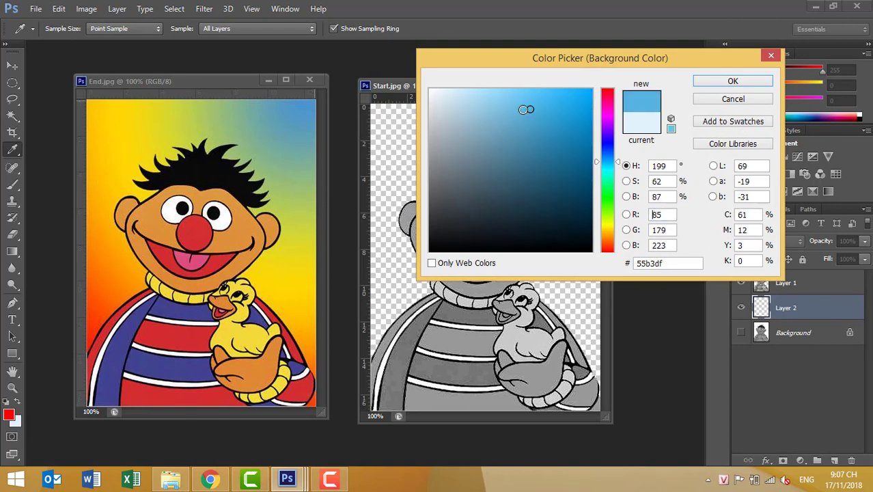
pyautogui.click(768, 82)
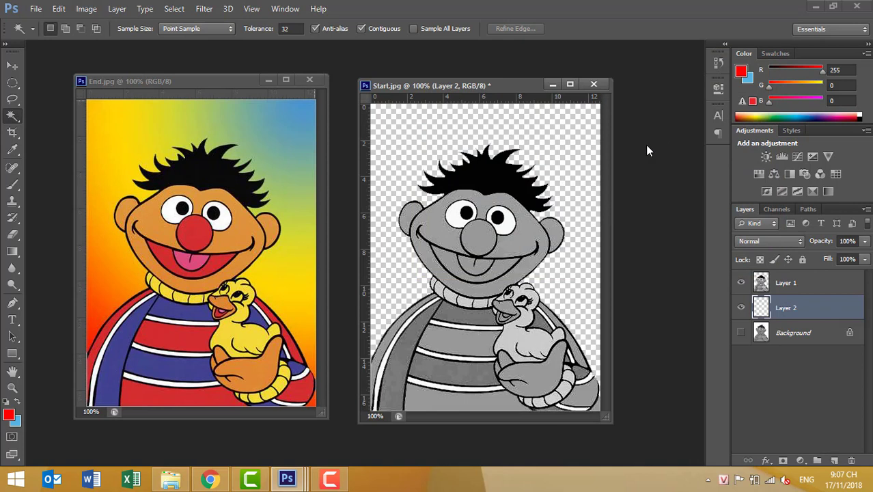
# Draw a trial red-to-blue gradient on Layer 2 with the Gradient Tool, then undo it.
pyautogui.moveTo(12, 251); pyautogui.dragTo(55, 251)
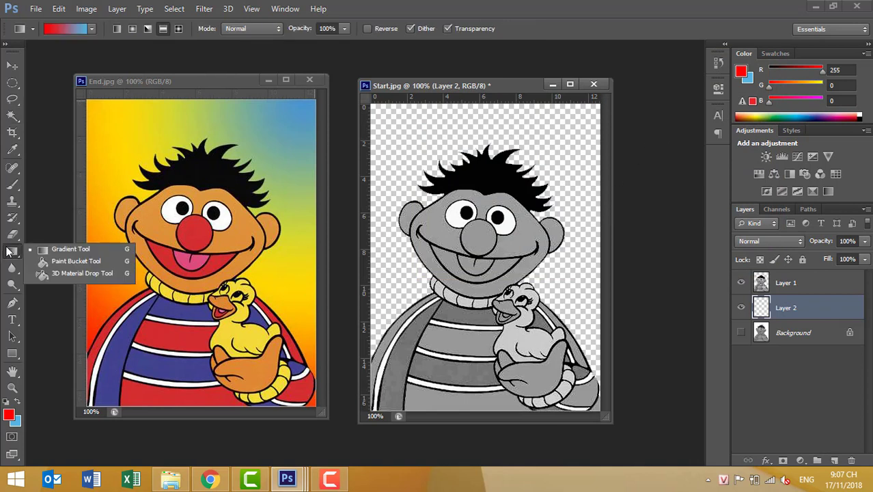
pyautogui.click(90, 28)
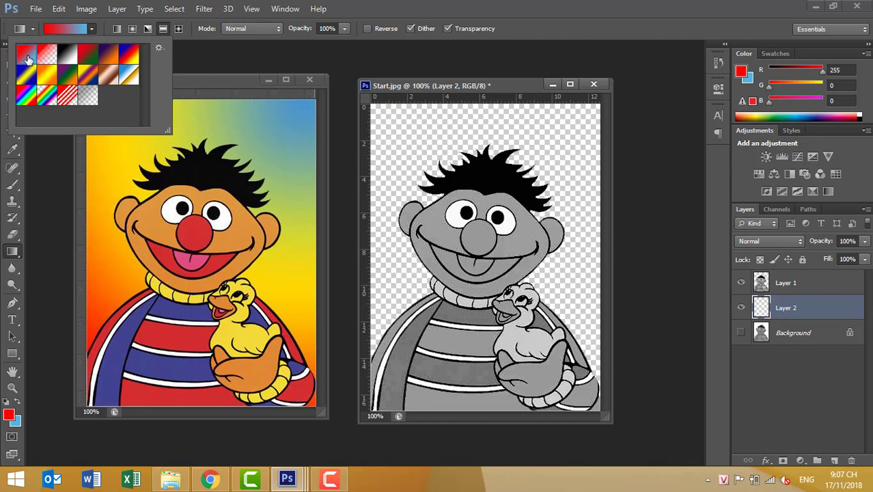
pyautogui.doubleClick(26, 56)
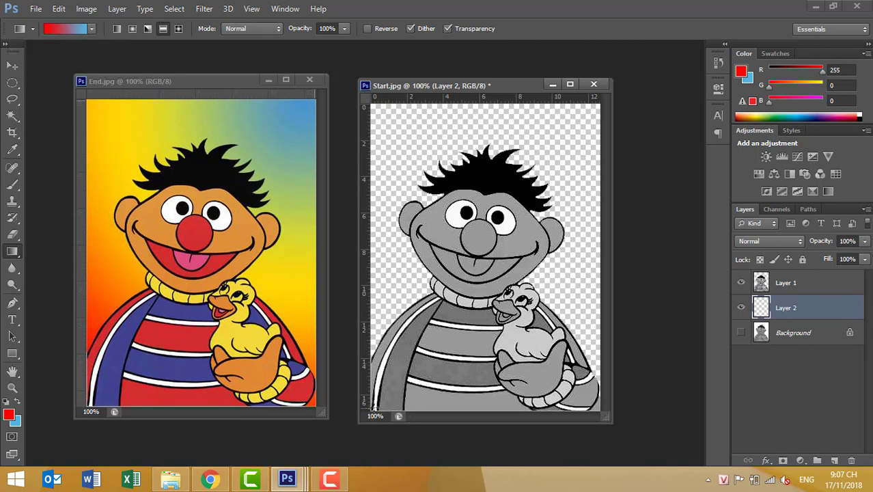
pyautogui.moveTo(360, 421)
pyautogui.mouseDown()
pyautogui.moveTo(327, 449)
pyautogui.moveTo(356, 426)
pyautogui.moveTo(589, 116)
pyautogui.mouseUp()
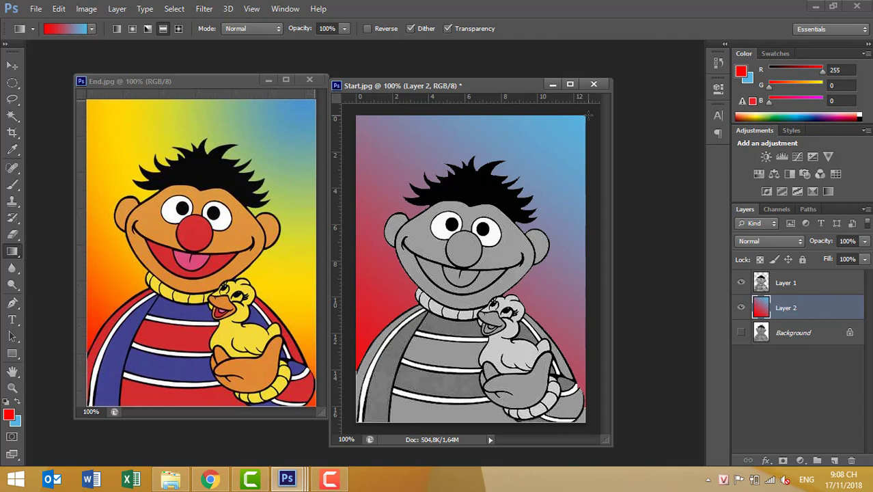
pyautogui.hotkey('ctrl', 'z')
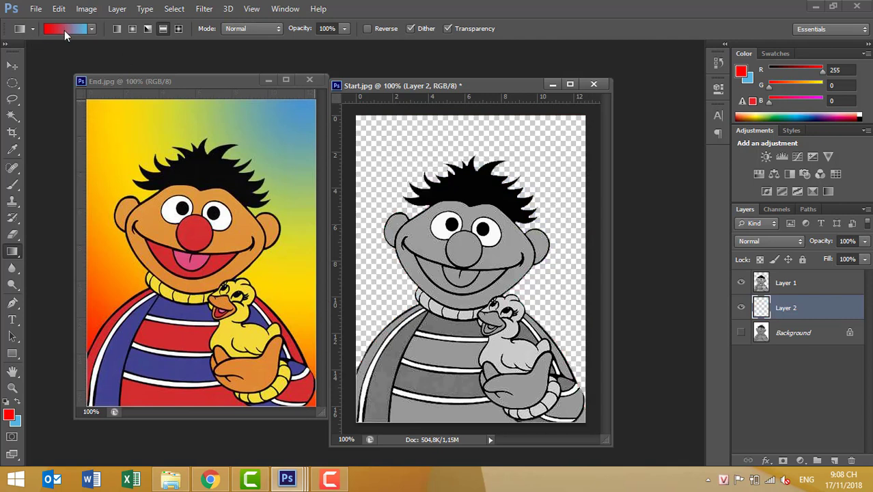
# Add a yellow f0ff00 stop at 50%, then draw the gradient lower-left to upper-right.
pyautogui.click(65, 30)
pyautogui.click(438, 278)
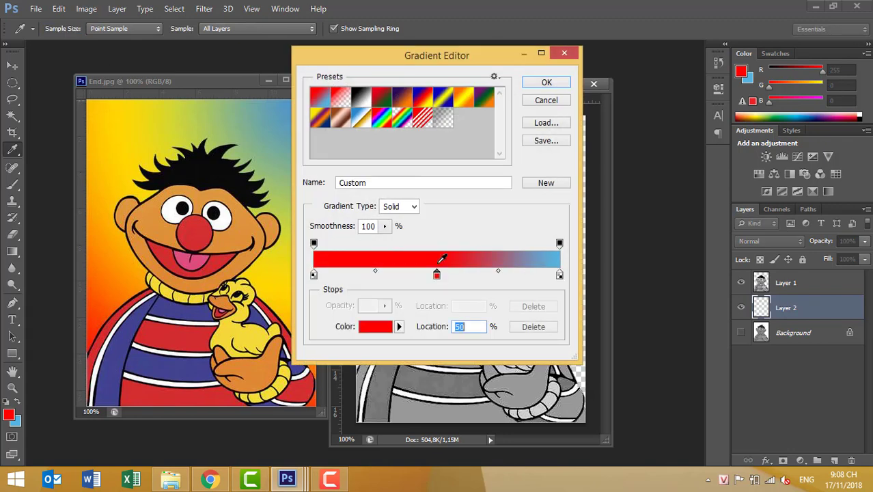
pyautogui.click(400, 327)
pyautogui.click(385, 331)
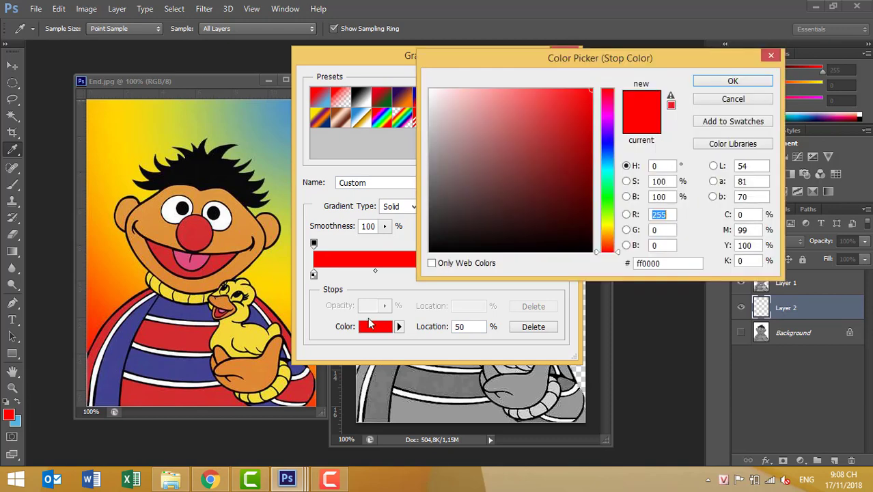
pyautogui.click(609, 222)
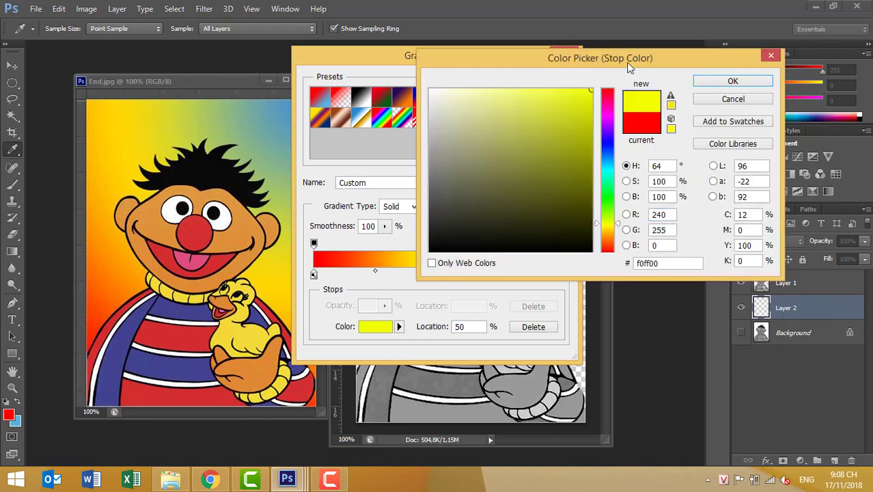
pyautogui.moveTo(647, 59)
pyautogui.mouseDown()
pyautogui.moveTo(671, 224)
pyautogui.moveTo(703, 150)
pyautogui.moveTo(701, 129)
pyautogui.mouseUp()
pyautogui.click(776, 145)
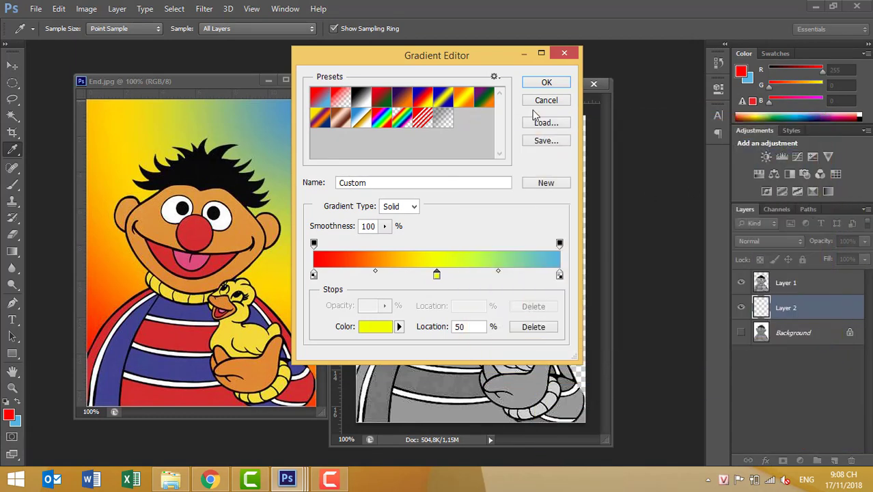
pyautogui.click(547, 83)
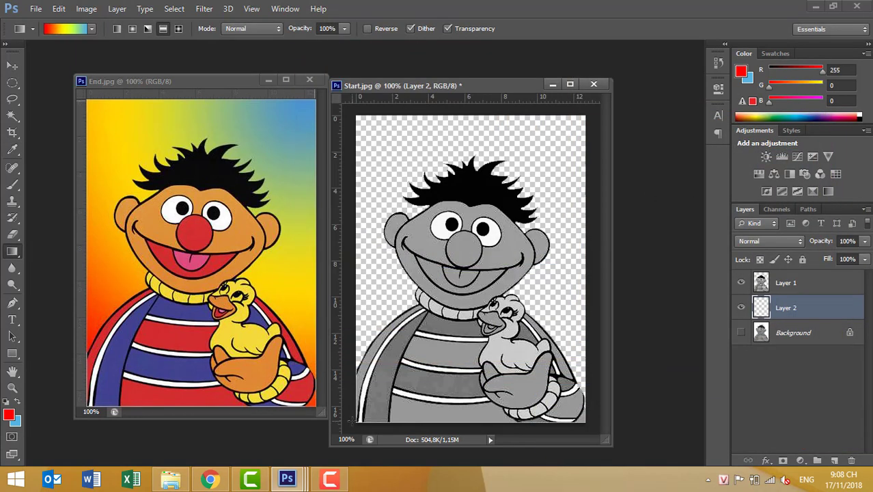
pyautogui.moveTo(355, 420); pyautogui.dragTo(587, 114)
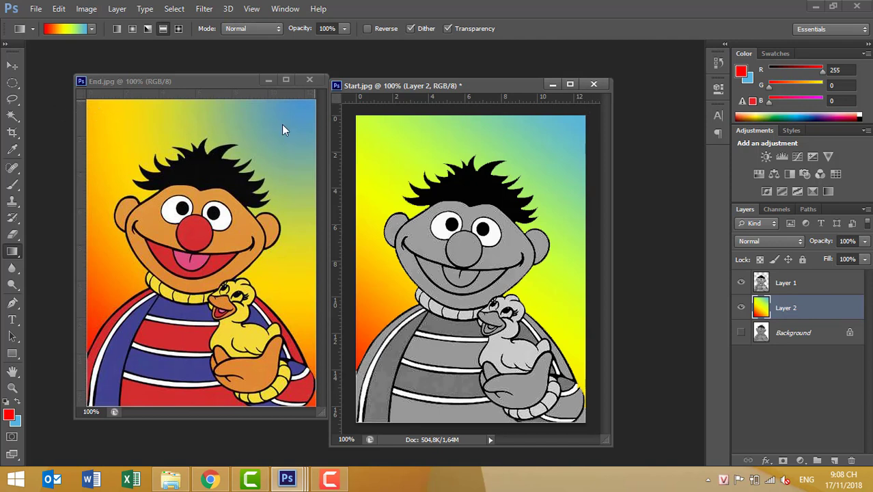
# Slide the yellow stop toward blue and redraw the gradient diagonally across the canvas.
pyautogui.click(67, 34)
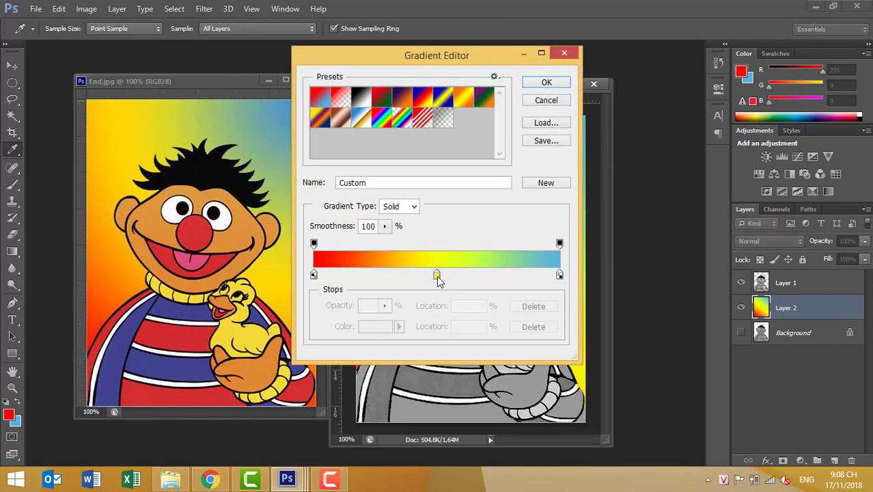
pyautogui.moveTo(438, 279); pyautogui.dragTo(461, 282)
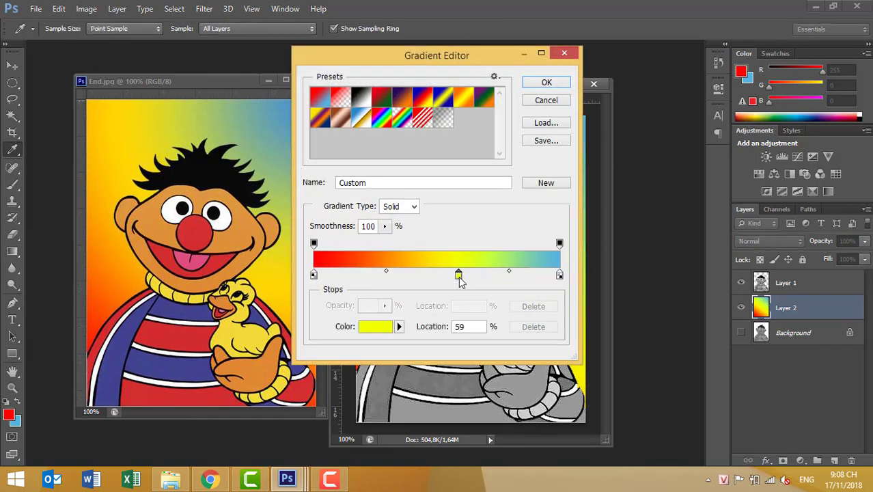
pyautogui.click(547, 83)
pyautogui.moveTo(354, 423); pyautogui.dragTo(581, 117)
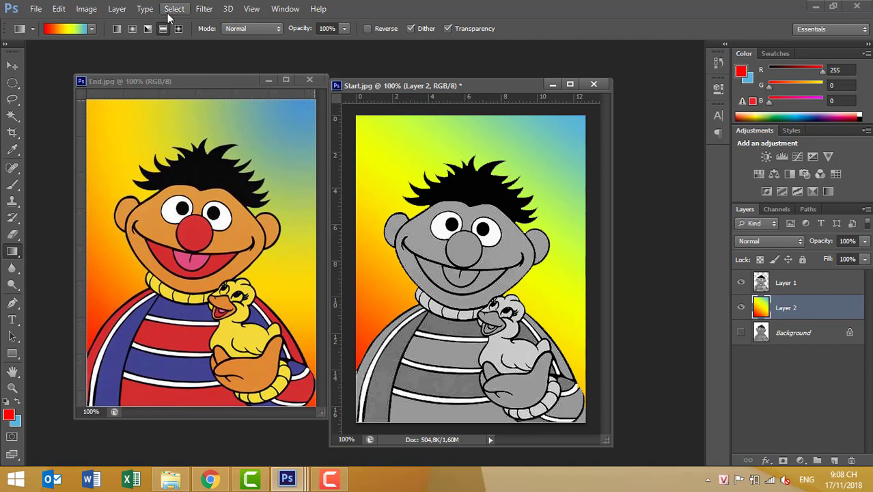
# Move the yellow stop further right, set the red-yellow midpoint to 62%, and redraw corner to corner.
pyautogui.click(73, 32)
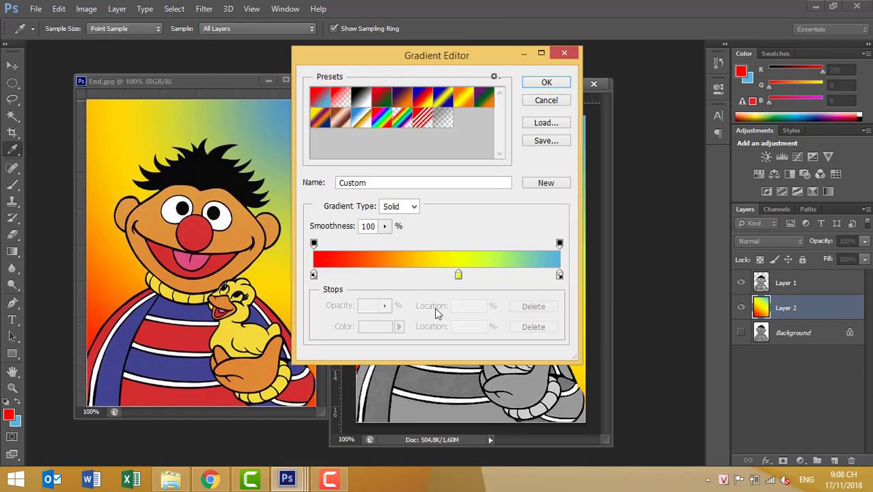
pyautogui.click(458, 276)
pyautogui.moveTo(458, 276); pyautogui.dragTo(468, 277)
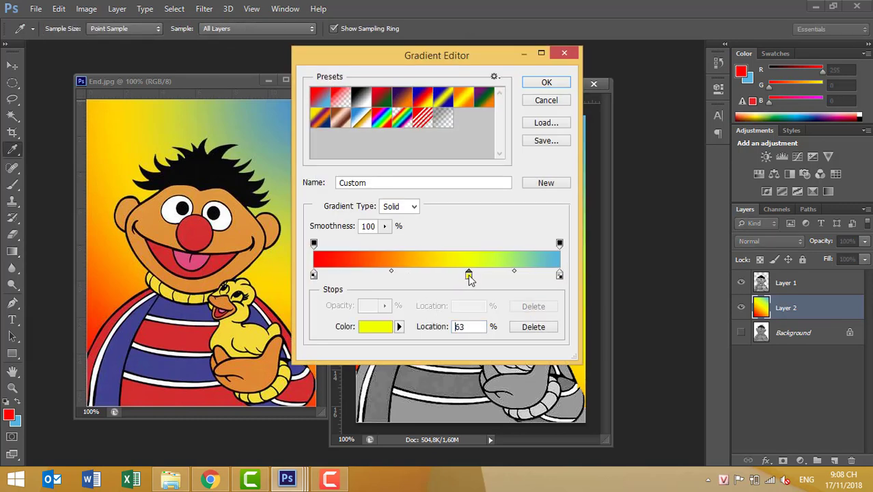
pyautogui.click(392, 272)
pyautogui.moveTo(391, 272); pyautogui.dragTo(410, 272)
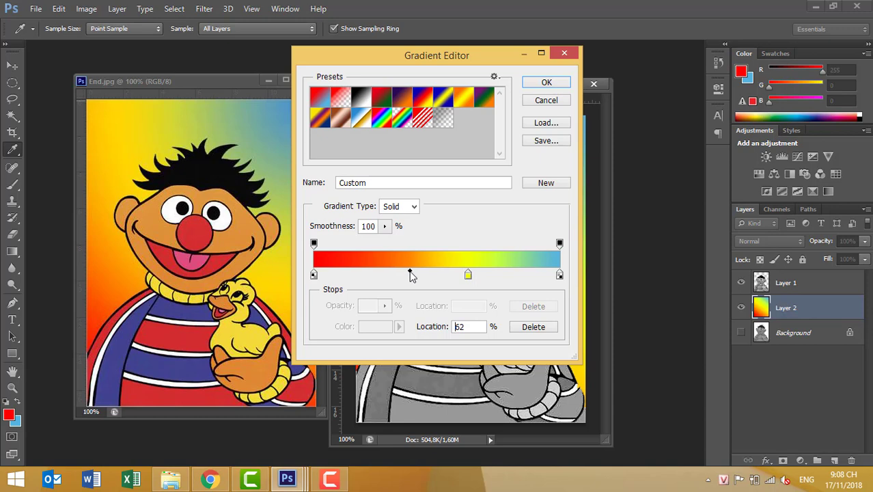
pyautogui.click(547, 83)
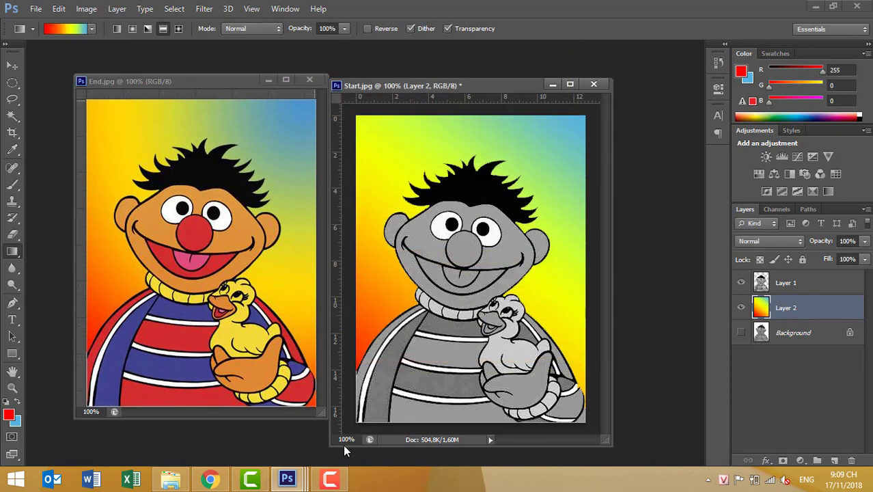
pyautogui.moveTo(355, 423); pyautogui.dragTo(585, 116)
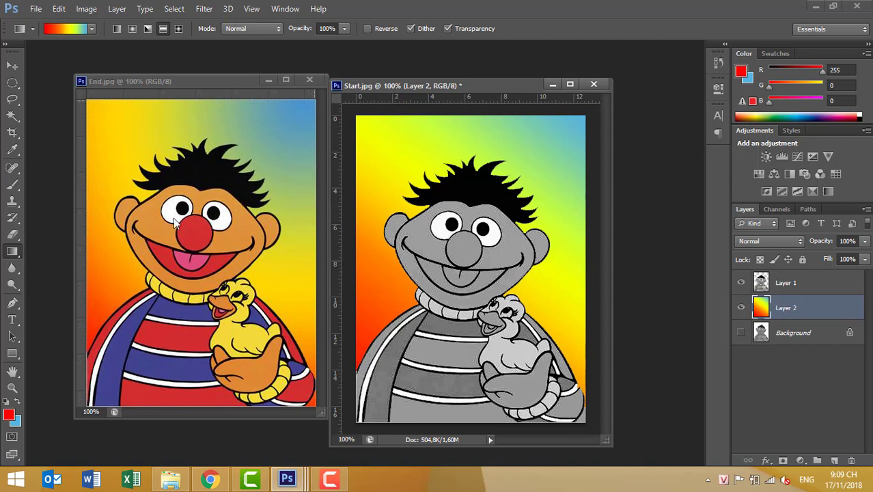
# Switch to the Magic Wand, clear a stray background selection, and target Ernie's layer.
pyautogui.click(12, 132)
pyautogui.click(12, 115)
pyautogui.click(428, 240)
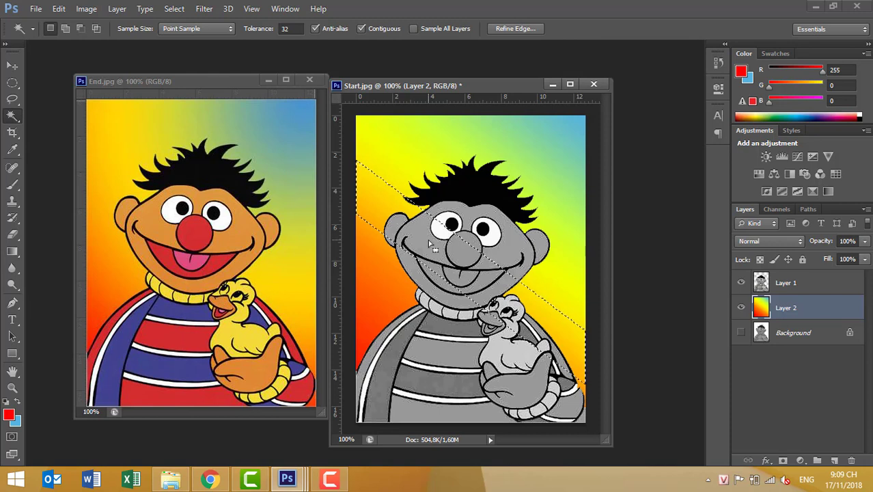
pyautogui.hotkey('ctrl', 'd')
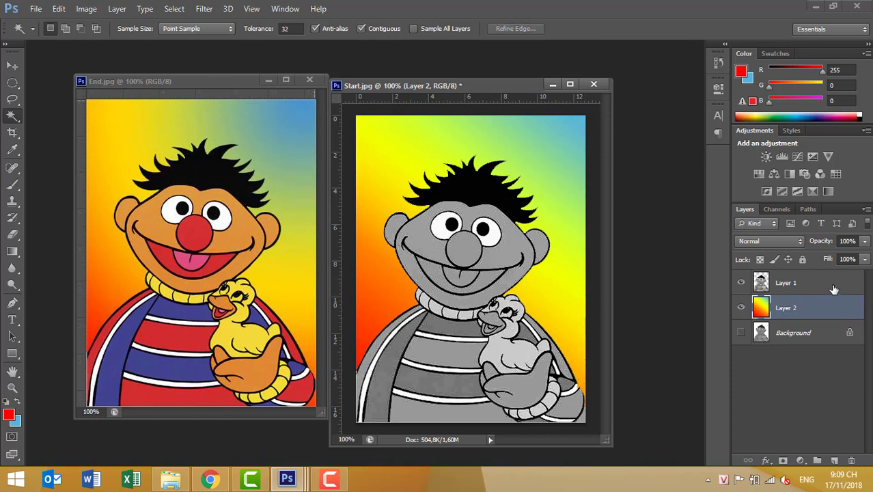
pyautogui.click(832, 283)
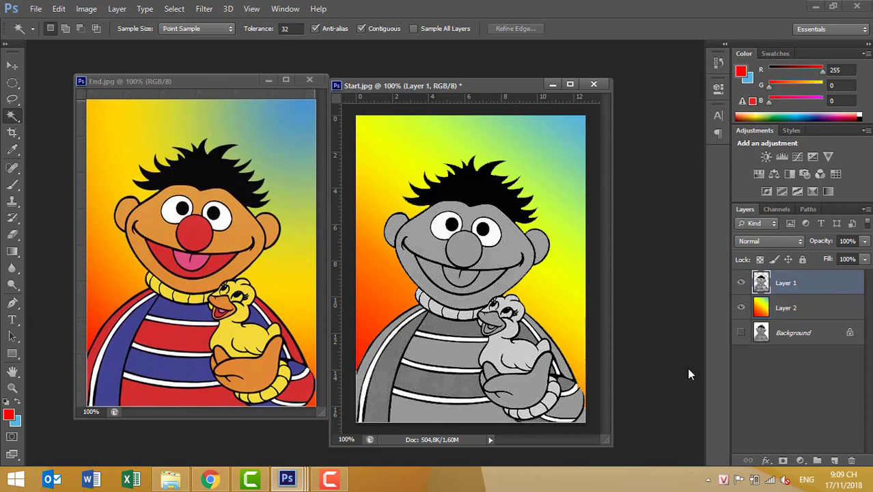
# Select Ernie's grey face plus both ears and copy them to Layer 3.
pyautogui.click(414, 243)
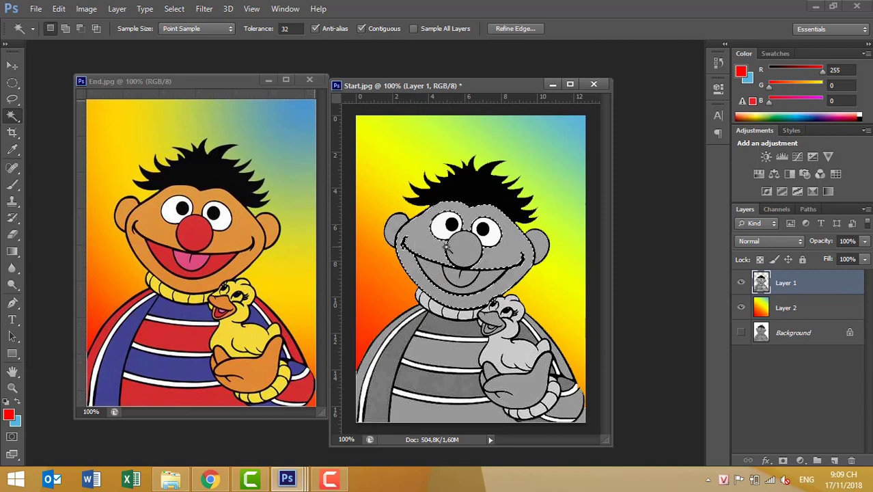
pyautogui.press('shift')
pyautogui.keyDown('shift'); pyautogui.click(396, 220); pyautogui.keyUp('shift')
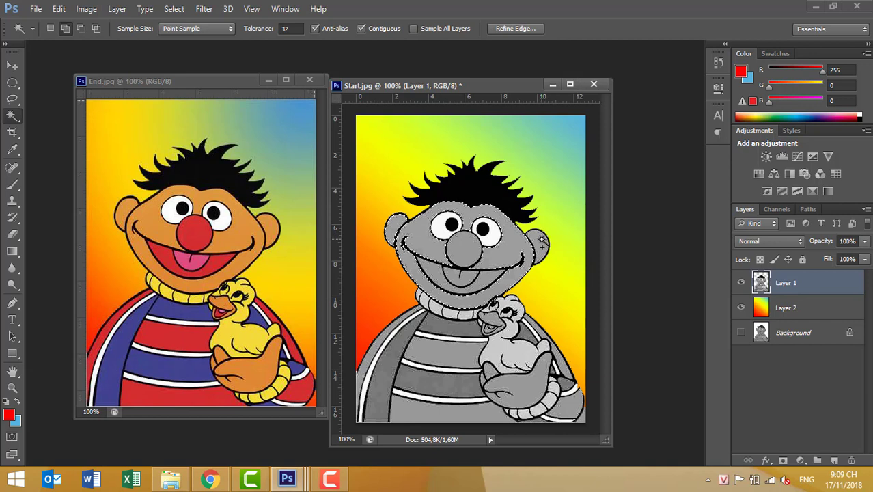
pyautogui.keyDown('shift'); pyautogui.click(542, 240); pyautogui.keyUp('shift')
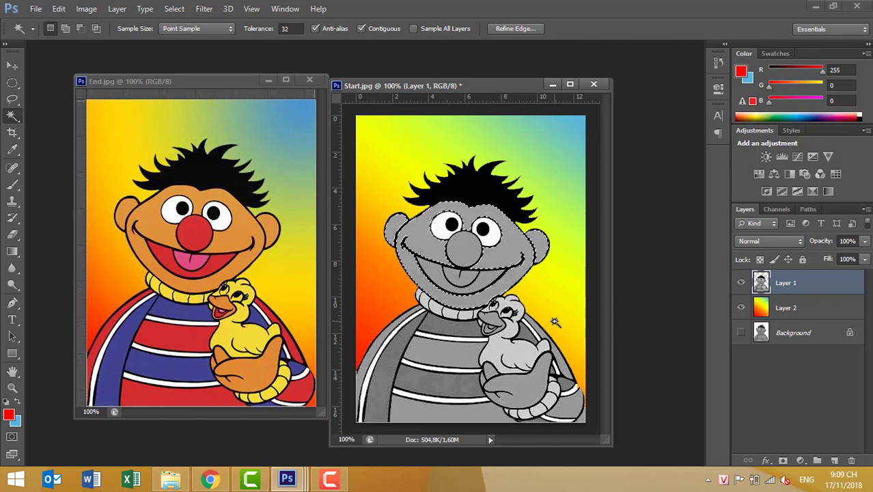
pyautogui.hotkey('ctrl', 'j')
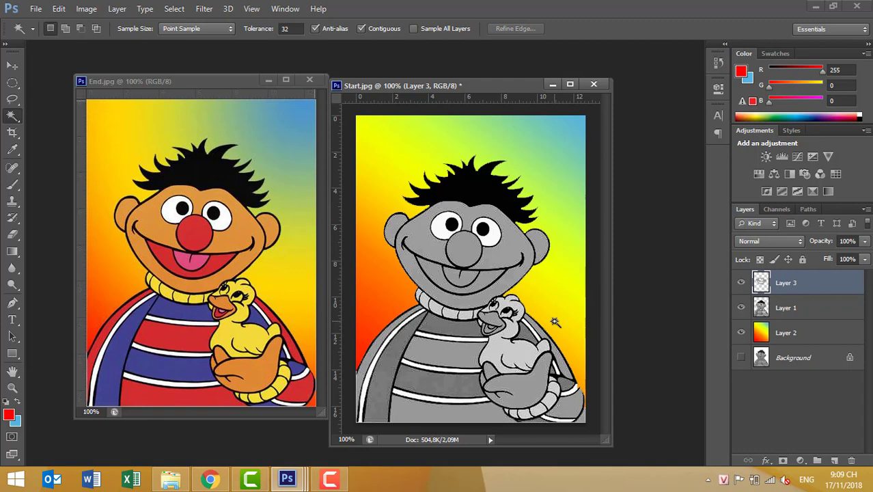
# Check the copied face on Layer 3, then enable a Color Overlay in its Blending Options.
pyautogui.click(742, 308)
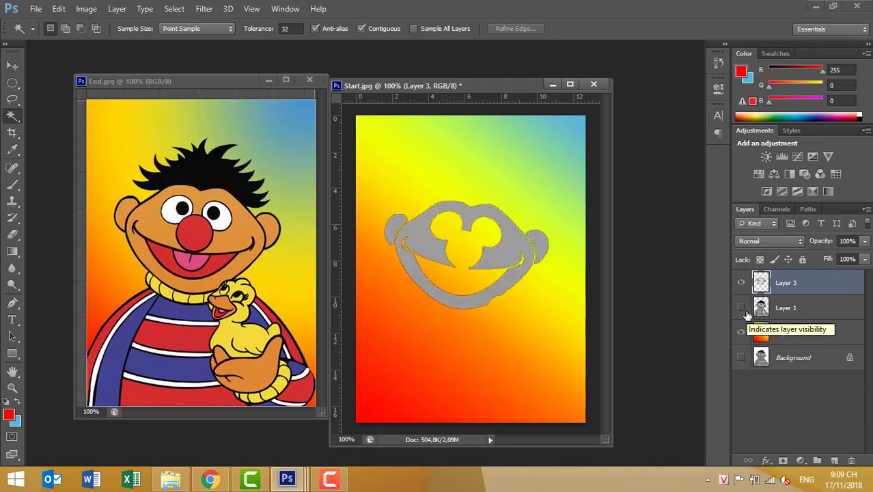
pyautogui.click(742, 309)
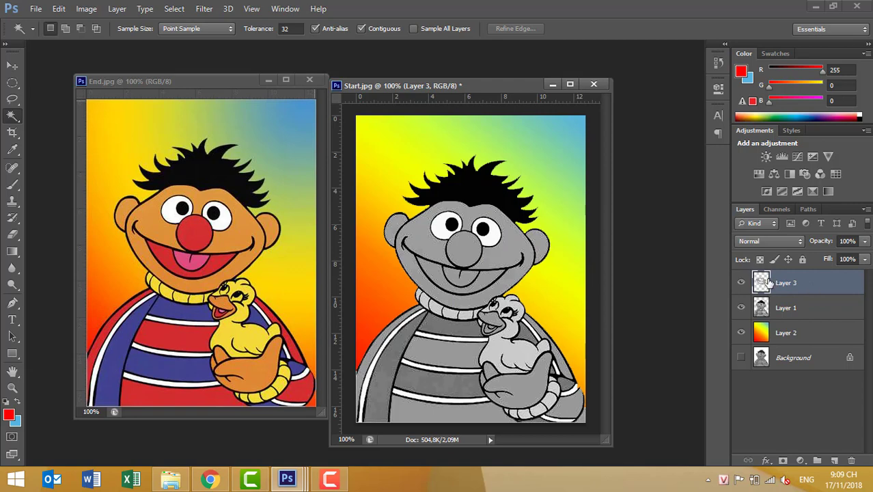
pyautogui.rightClick(818, 283)
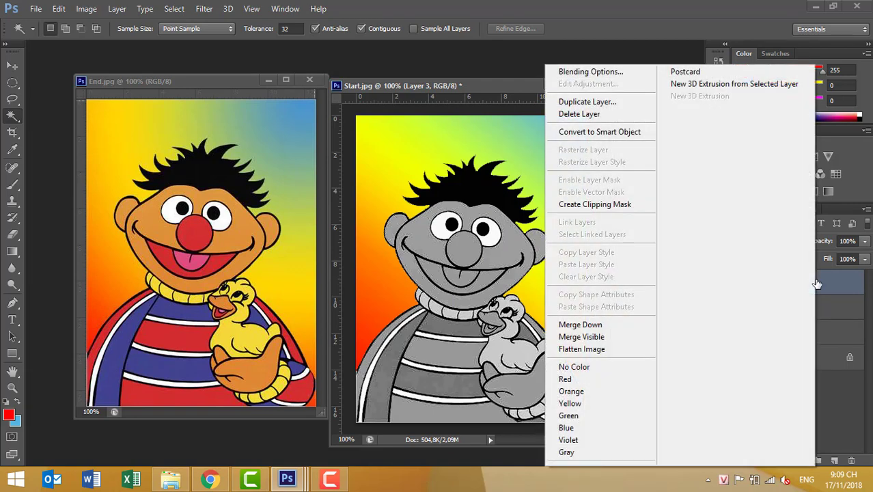
pyautogui.click(601, 75)
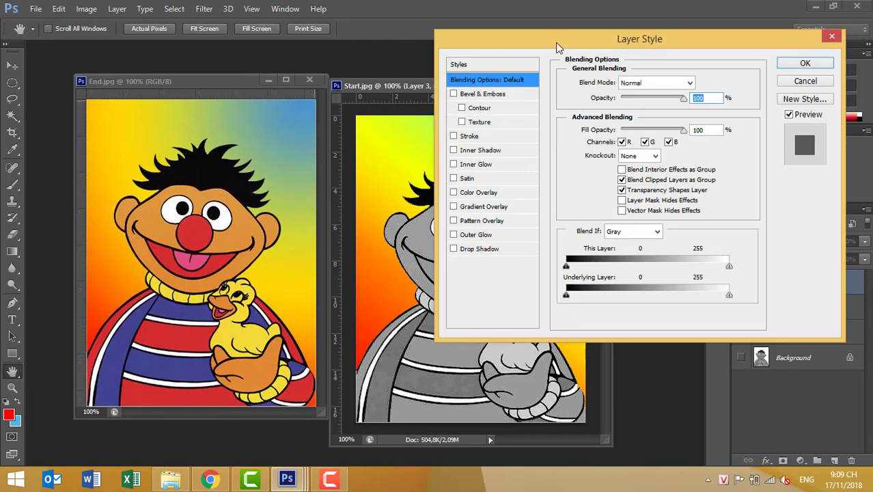
pyautogui.moveTo(492, 41)
pyautogui.mouseDown()
pyautogui.moveTo(114, 196)
pyautogui.moveTo(764, 65)
pyautogui.mouseUp()
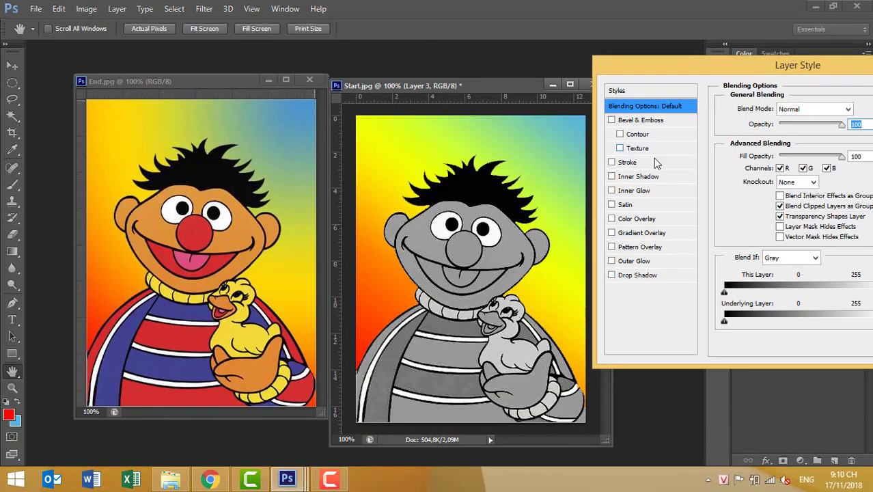
pyautogui.click(628, 218)
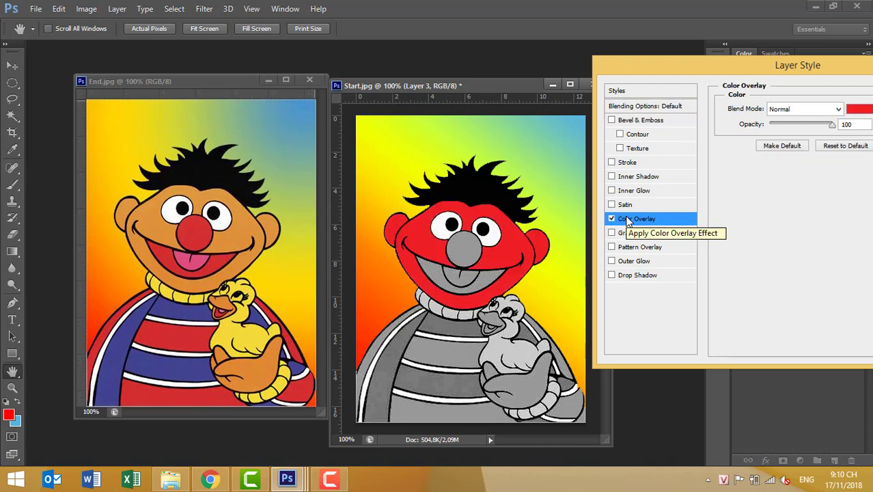
# Sample the reference skin orange, adjust it to e47614, and apply the overlay.
pyautogui.click(858, 109)
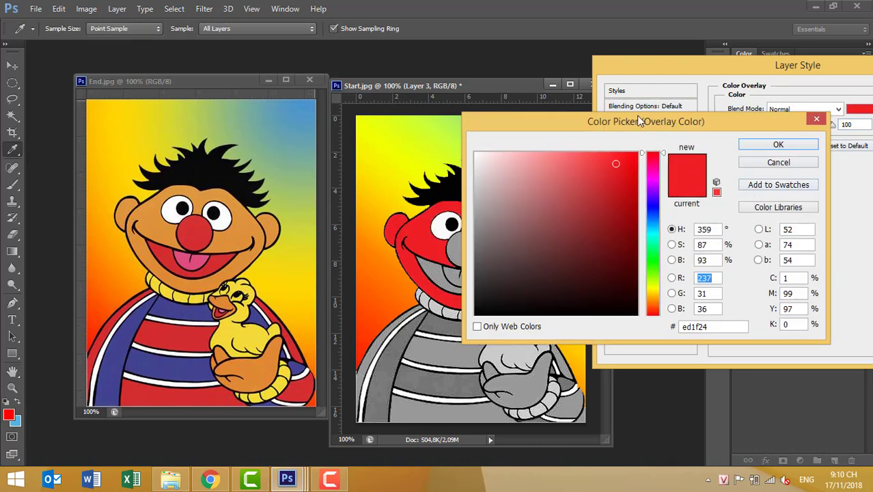
pyautogui.moveTo(639, 120); pyautogui.dragTo(713, 49)
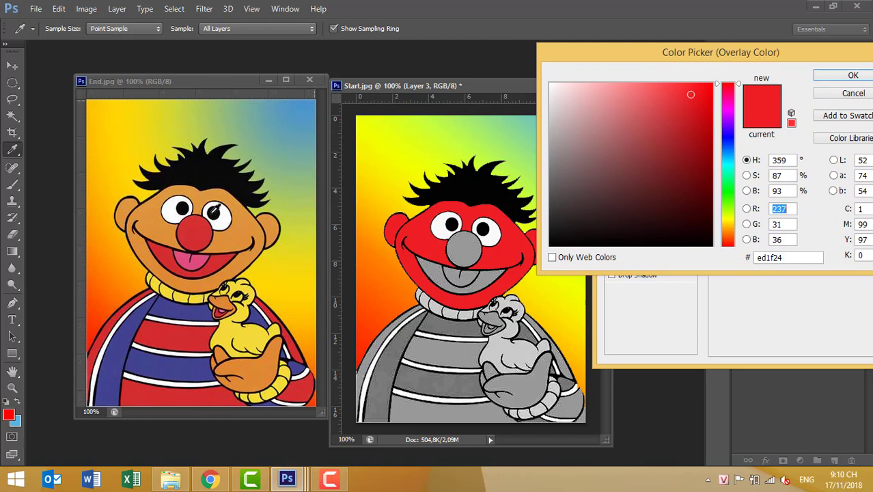
pyautogui.click(245, 233)
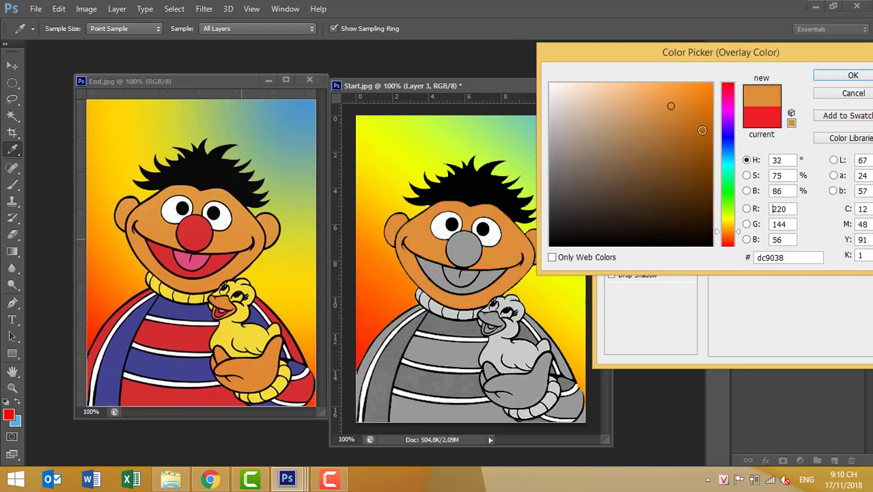
pyautogui.click(684, 97)
pyautogui.moveTo(686, 103)
pyautogui.mouseDown()
pyautogui.moveTo(715, 102)
pyautogui.moveTo(687, 109)
pyautogui.moveTo(685, 99)
pyautogui.mouseUp()
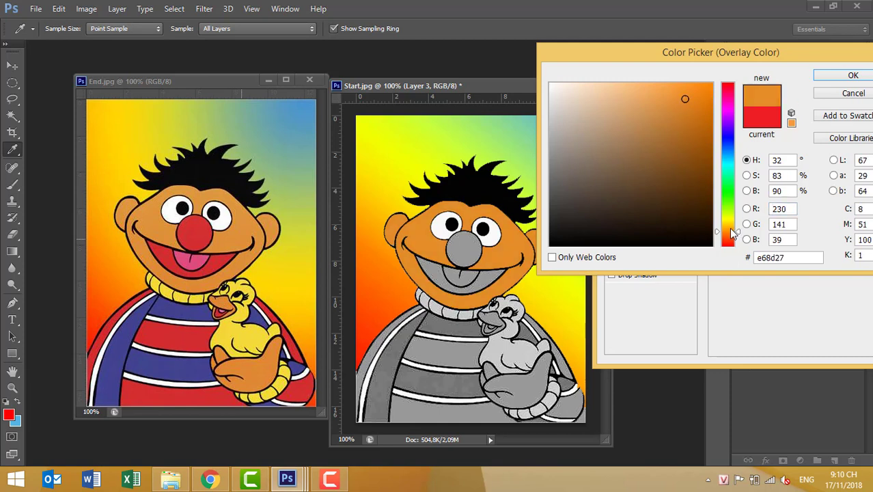
pyautogui.moveTo(729, 228)
pyautogui.mouseDown()
pyautogui.moveTo(728, 219)
pyautogui.moveTo(728, 233)
pyautogui.mouseUp()
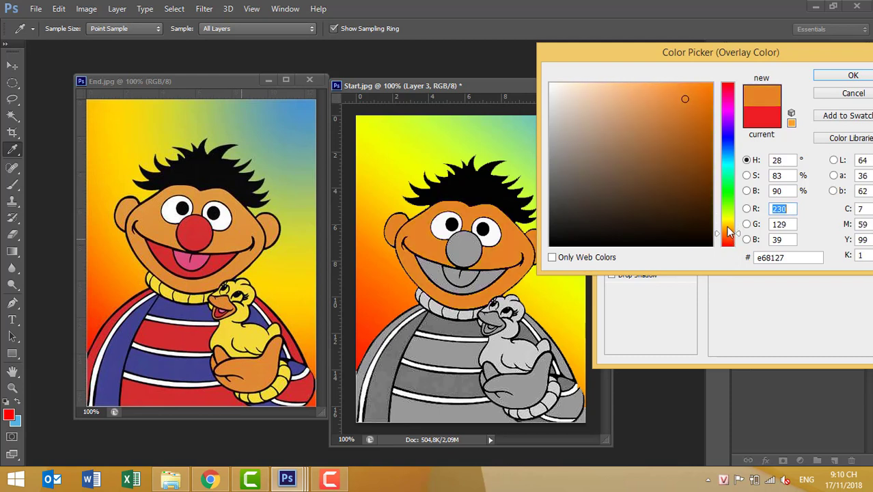
pyautogui.click(699, 119)
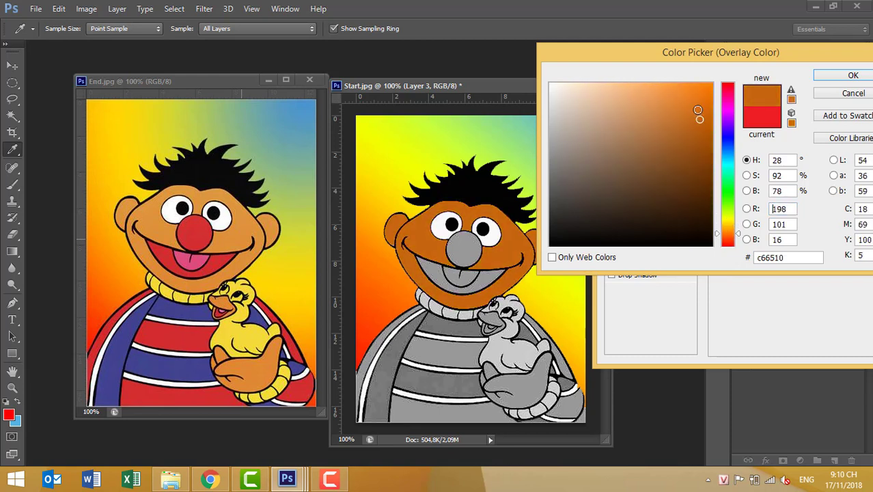
pyautogui.click(698, 100)
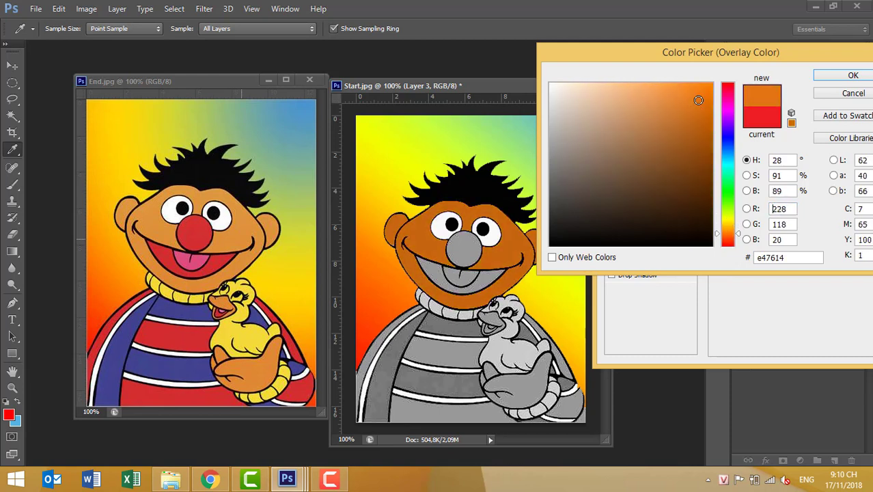
pyautogui.click(826, 77)
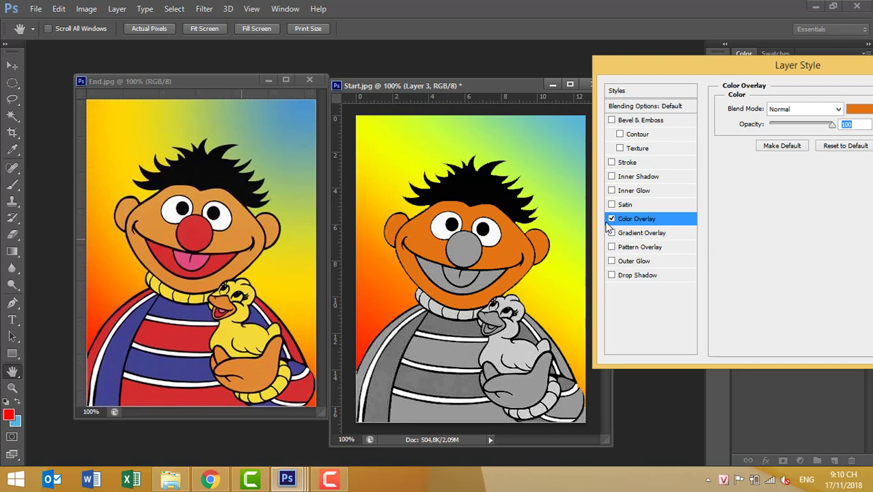
pyautogui.moveTo(676, 65); pyautogui.dragTo(501, 82)
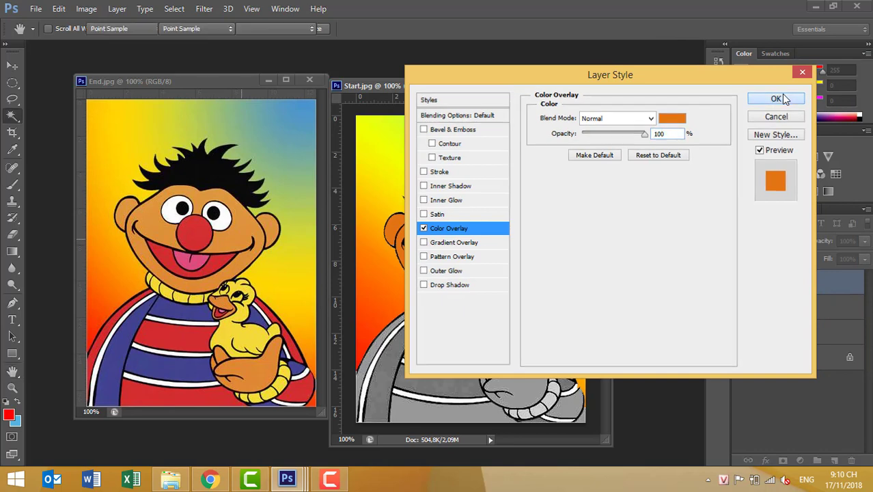
pyautogui.click(775, 99)
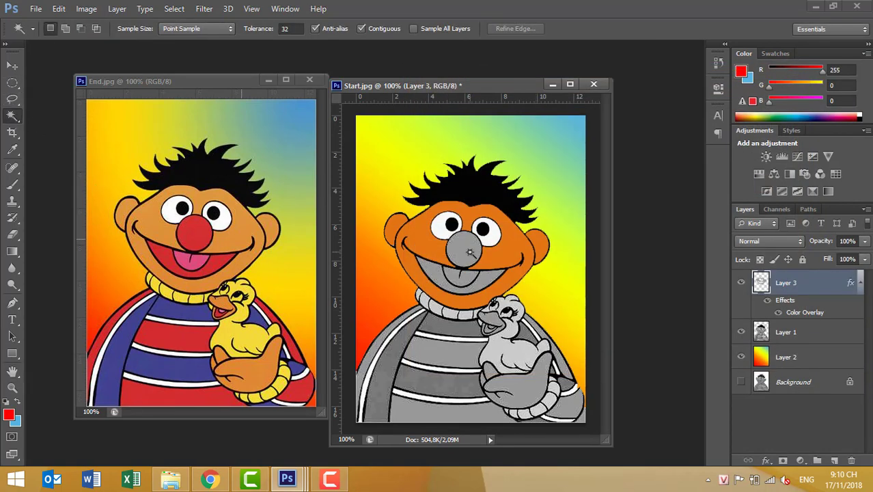
# Magic Wand-select Ernie's grey nose on Layer 1 and copy it to a new layer.
pyautogui.click(470, 255)
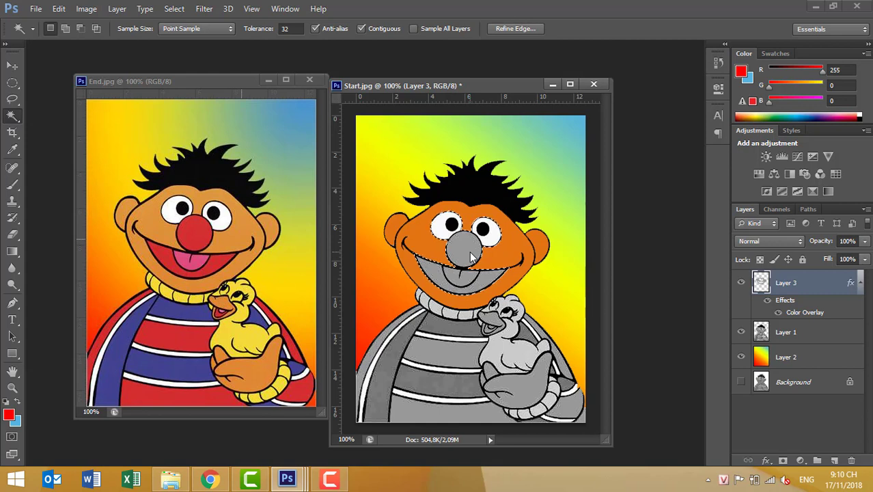
pyautogui.click(604, 275)
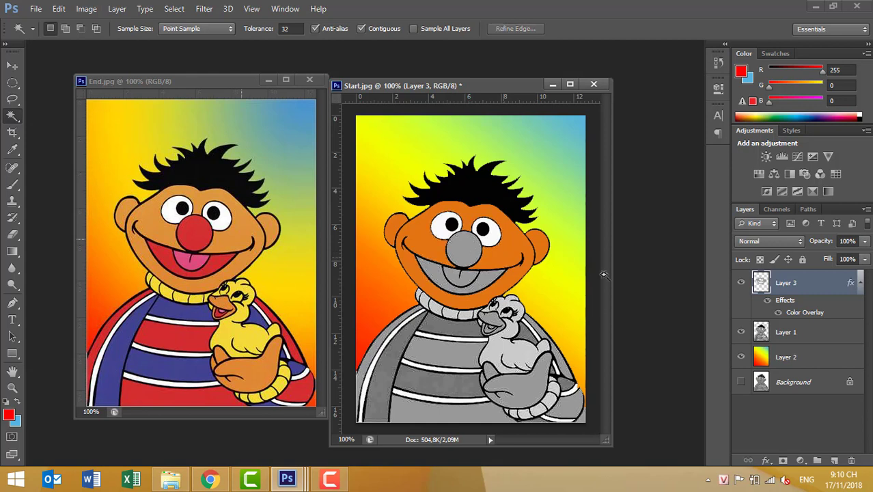
pyautogui.click(790, 338)
pyautogui.click(470, 250)
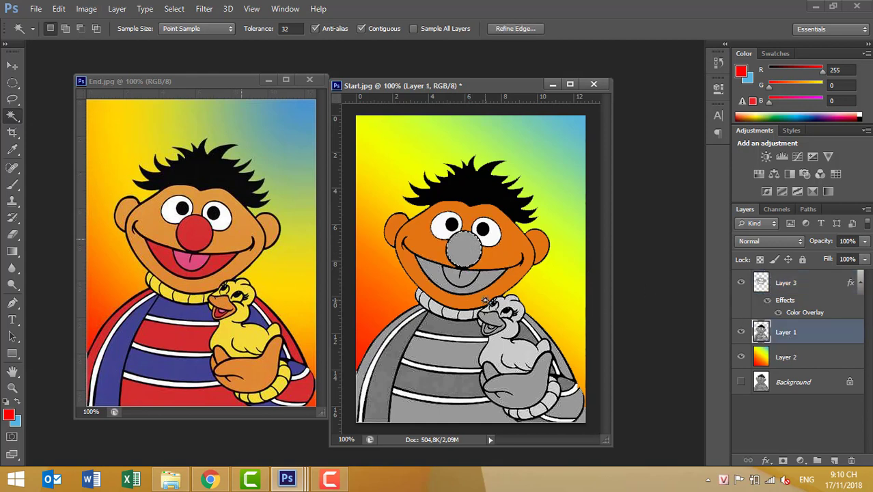
pyautogui.hotkey('ctrl', 'j')
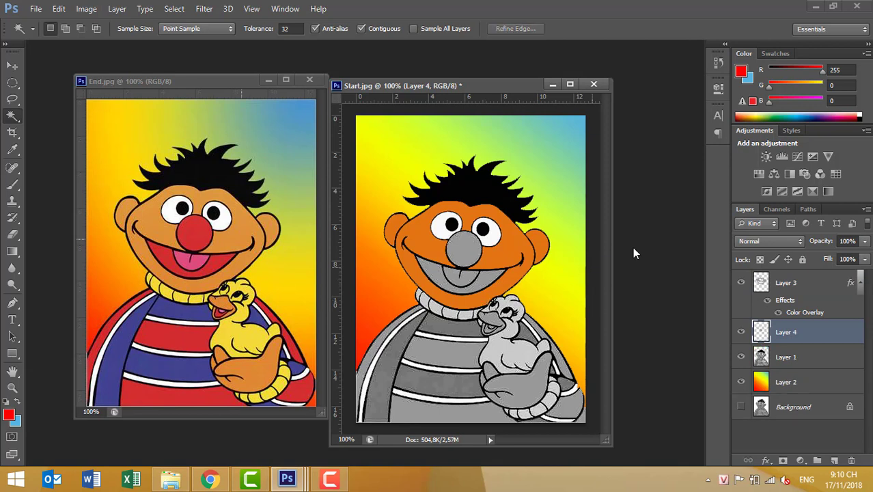
# Rename the face layer to 'Da Mat' and the nose layer to 'Mui'.
pyautogui.doubleClick(787, 283)
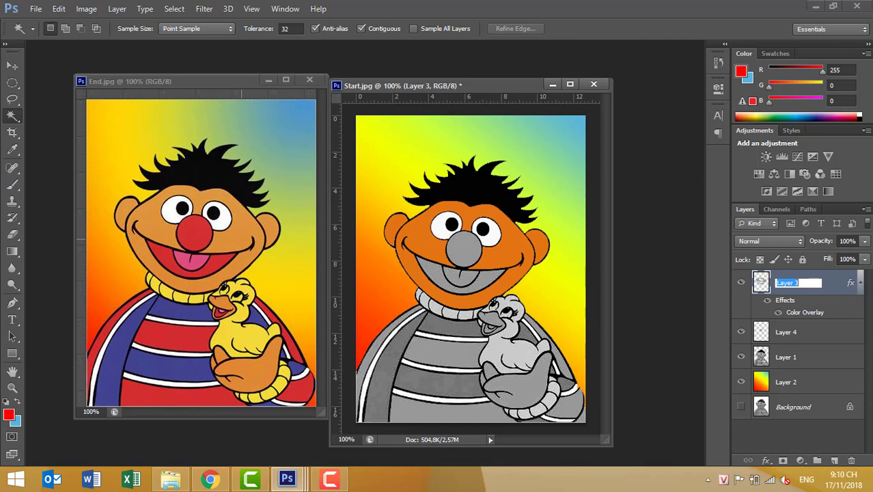
pyautogui.write('Da Mat')
pyautogui.press('Return')
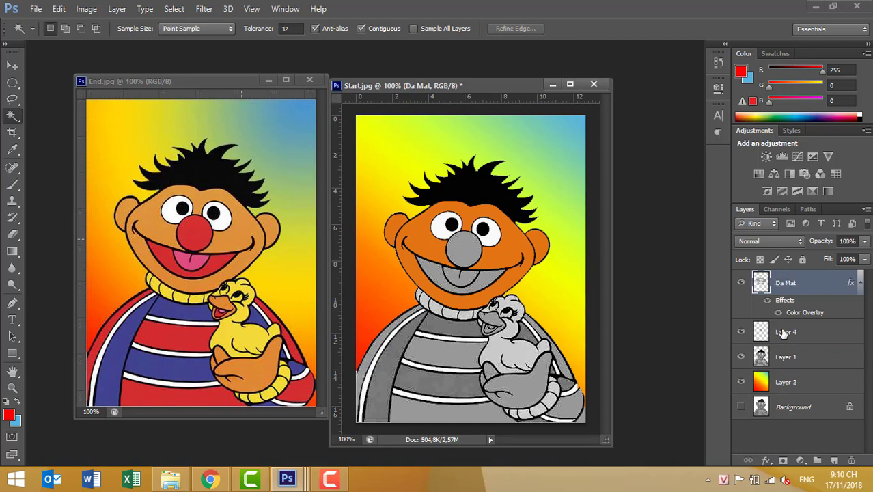
pyautogui.doubleClick(781, 332)
pyautogui.write('Mui')
pyautogui.press('Return')
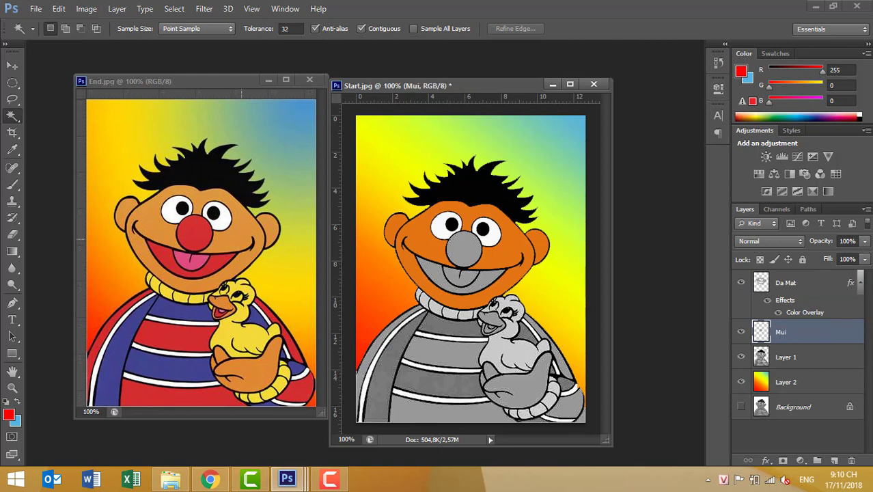
pyautogui.rightClick(806, 334)
# Add a Gradient Overlay to the Mui layer and set its left stop to red.
pyautogui.click(591, 75)
pyautogui.moveTo(592, 75)
pyautogui.mouseDown()
pyautogui.moveTo(691, 157)
pyautogui.moveTo(256, 190)
pyautogui.moveTo(708, 84)
pyautogui.mouseUp()
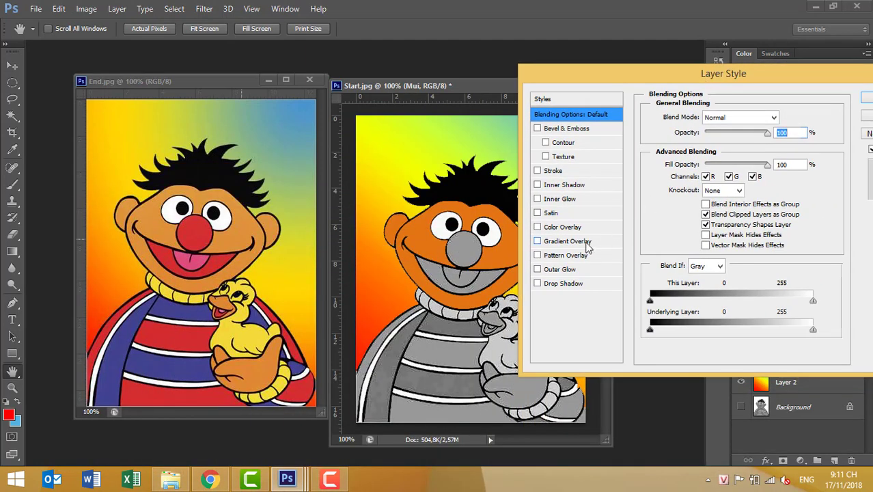
pyautogui.click(567, 243)
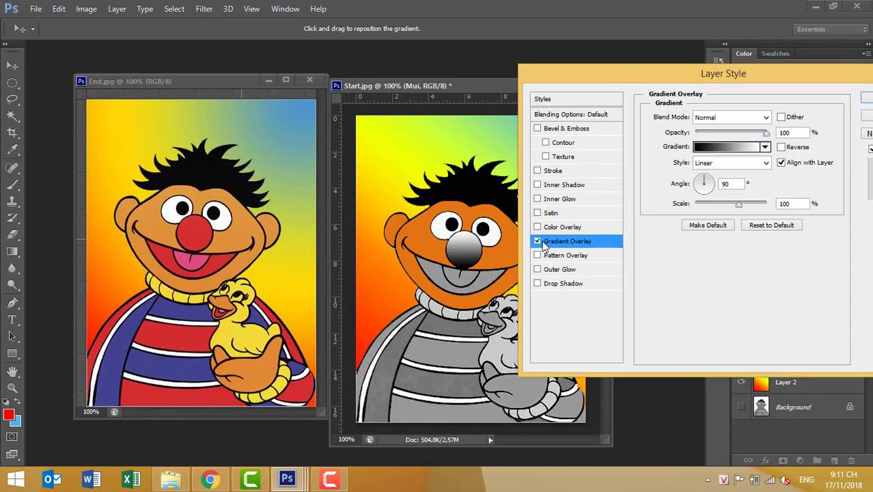
pyautogui.click(723, 149)
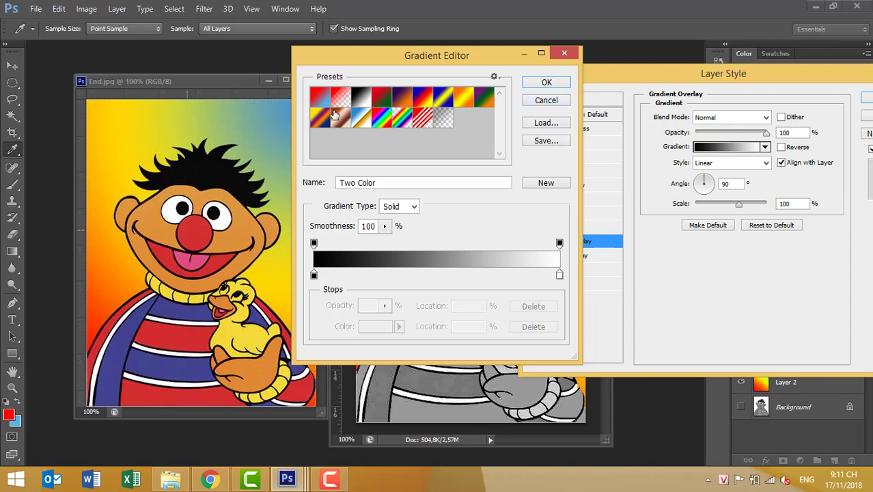
pyautogui.click(313, 274)
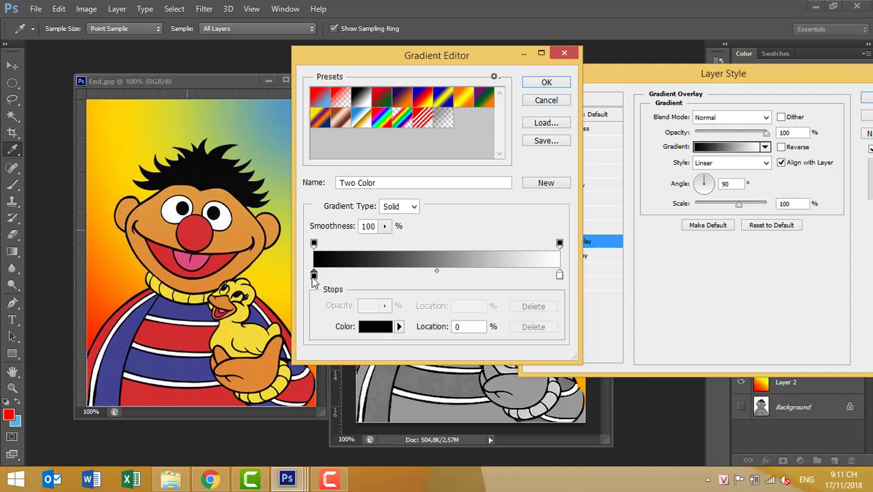
pyautogui.click(362, 328)
pyautogui.click(194, 231)
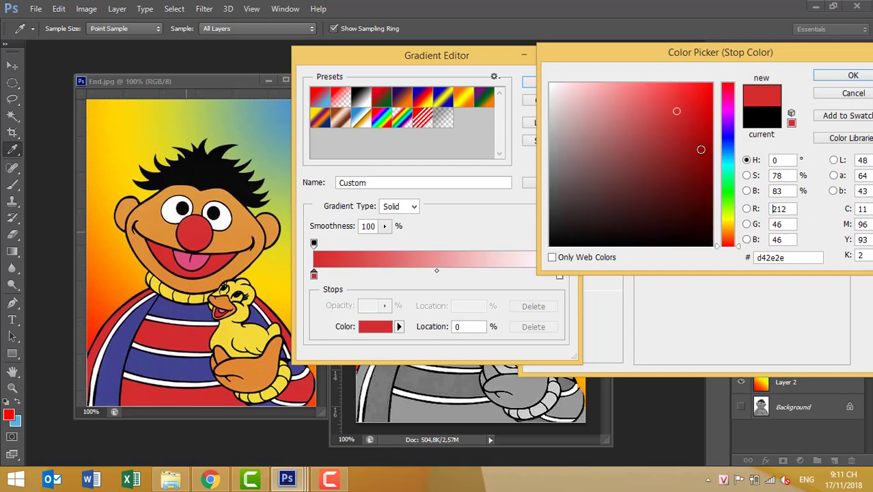
pyautogui.click(695, 108)
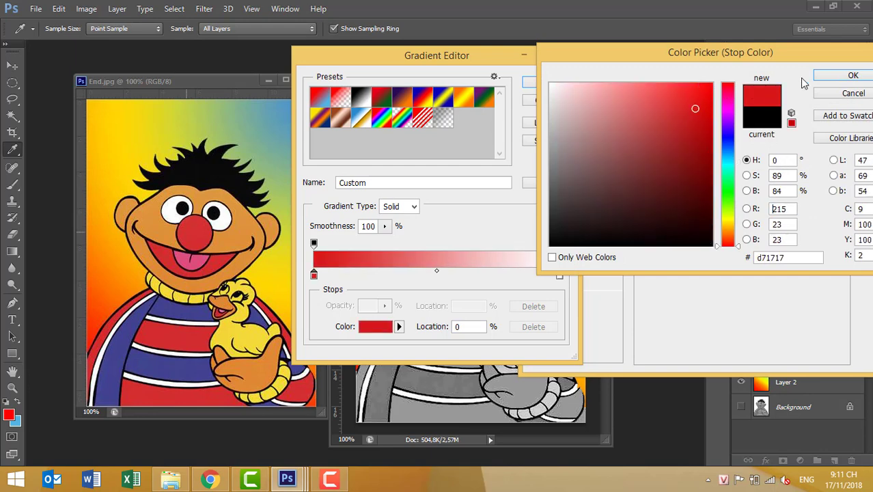
pyautogui.click(821, 76)
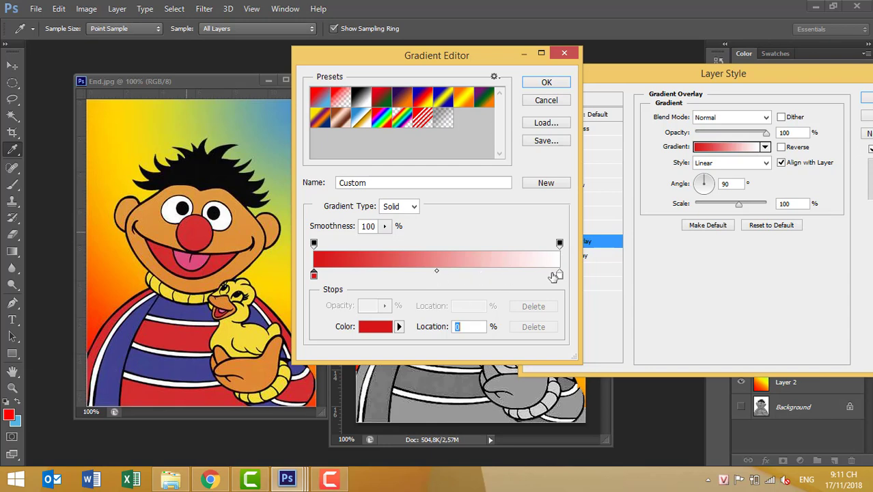
# Change the gradient's white end stop to light pink f6b9b9 and accept the gradient.
pyautogui.click(560, 274)
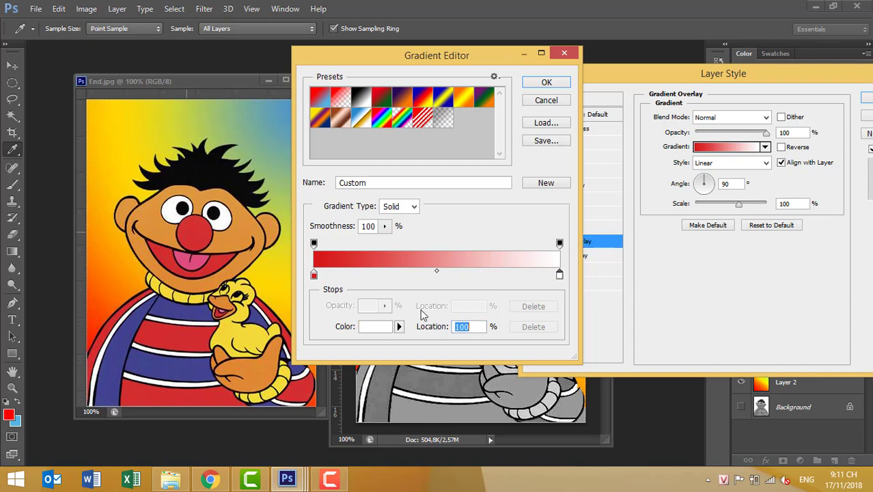
pyautogui.click(376, 327)
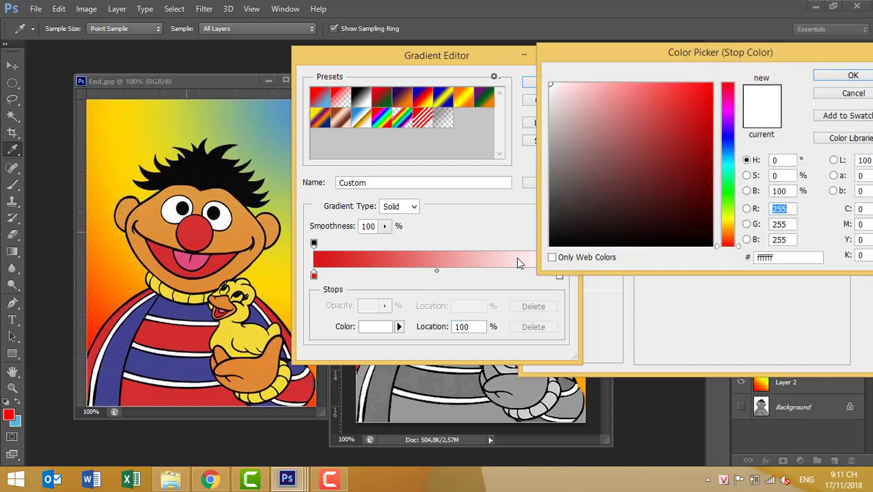
pyautogui.click(578, 91)
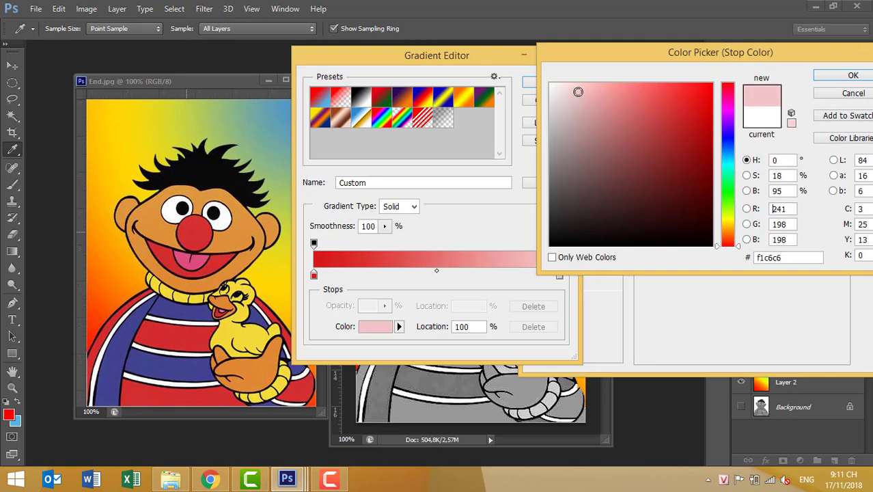
pyautogui.moveTo(578, 91); pyautogui.dragTo(590, 89)
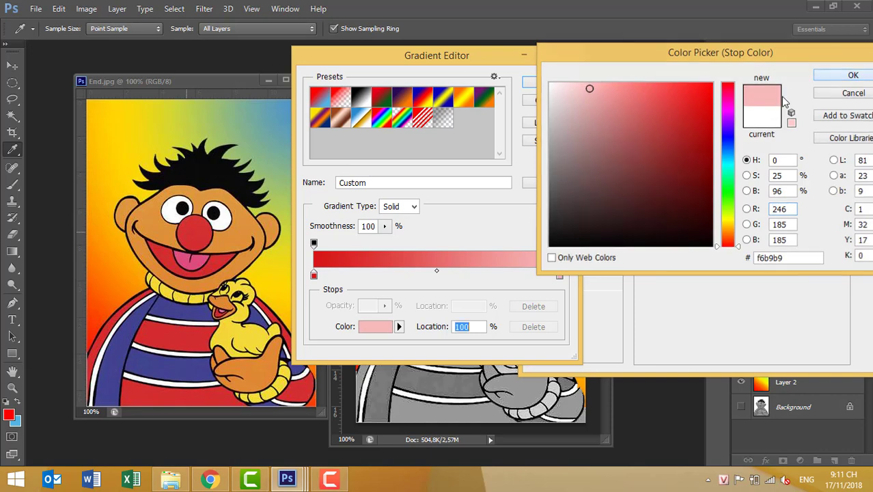
pyautogui.click(821, 78)
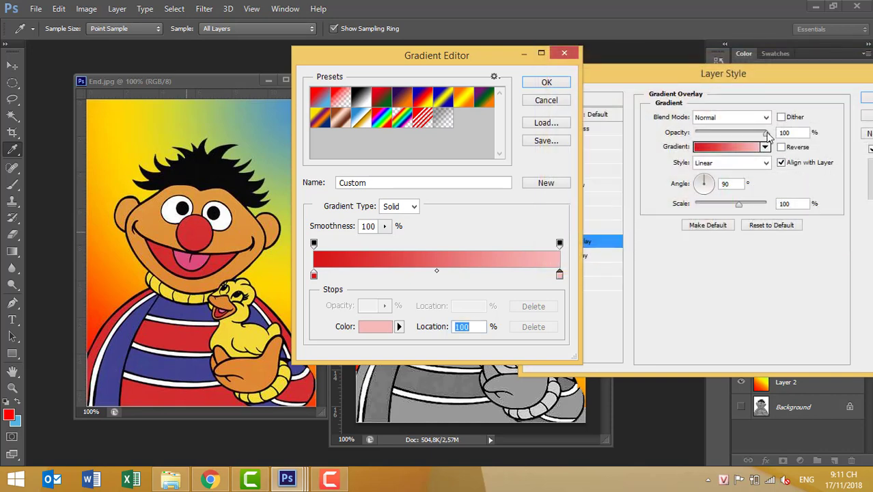
pyautogui.click(547, 82)
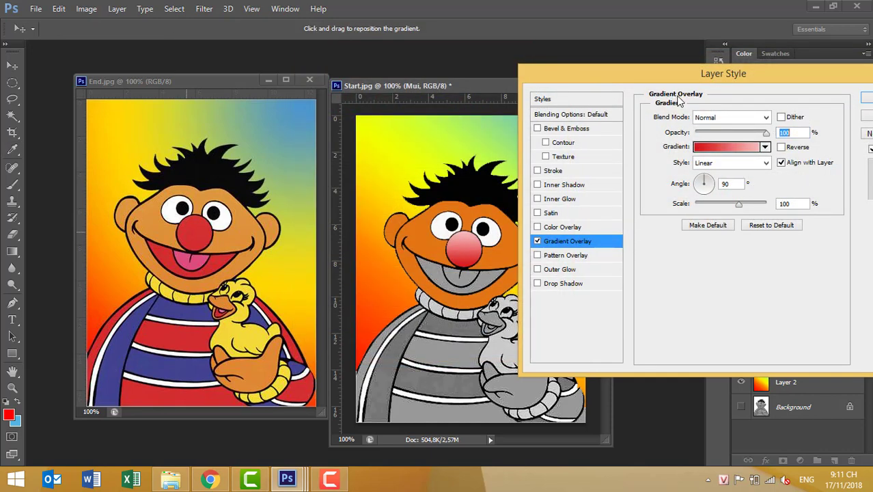
# Make the nose gradient radial and reversed, enlarge its scale, and shift the highlight.
pyautogui.moveTo(788, 85); pyautogui.dragTo(768, 93)
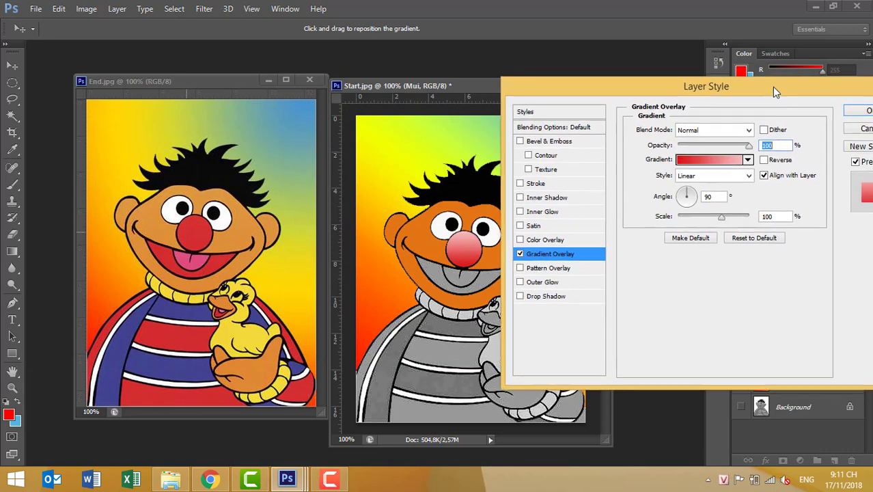
pyautogui.click(698, 171)
pyautogui.click(695, 195)
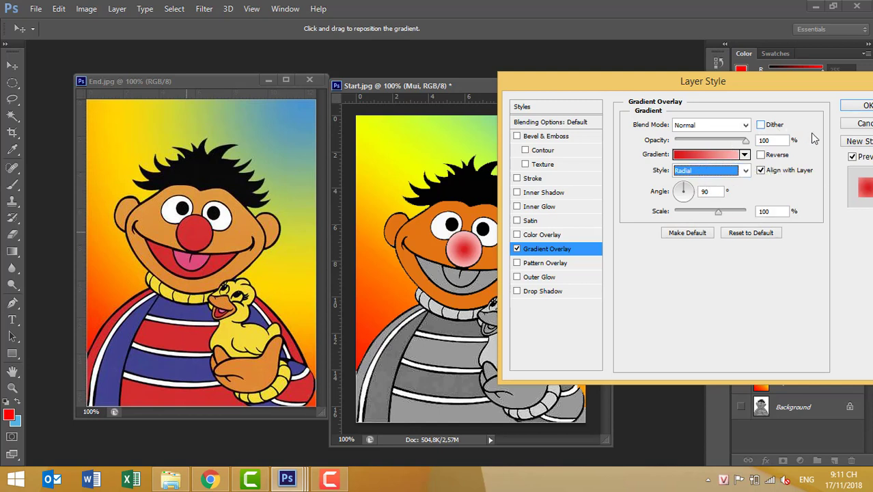
pyautogui.click(761, 155)
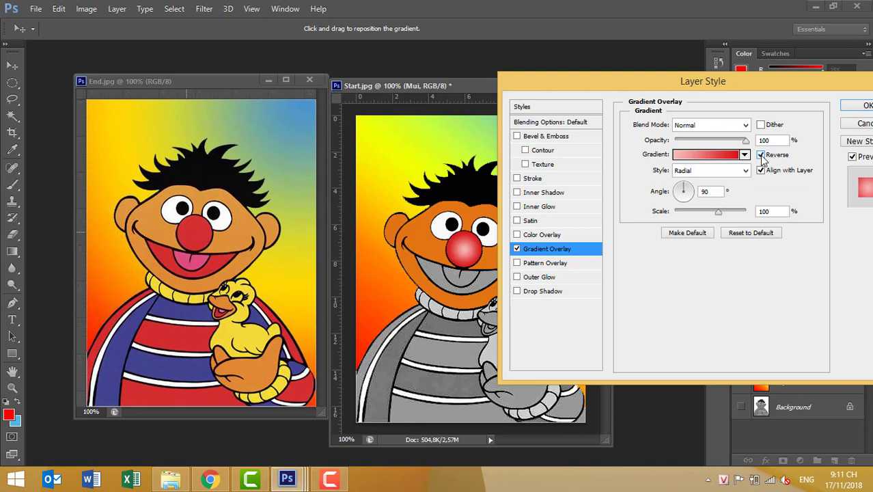
pyautogui.moveTo(718, 212)
pyautogui.mouseDown()
pyautogui.moveTo(733, 214)
pyautogui.moveTo(696, 216)
pyautogui.moveTo(740, 215)
pyautogui.moveTo(718, 216)
pyautogui.mouseUp()
pyautogui.moveTo(463, 247); pyautogui.dragTo(466, 239)
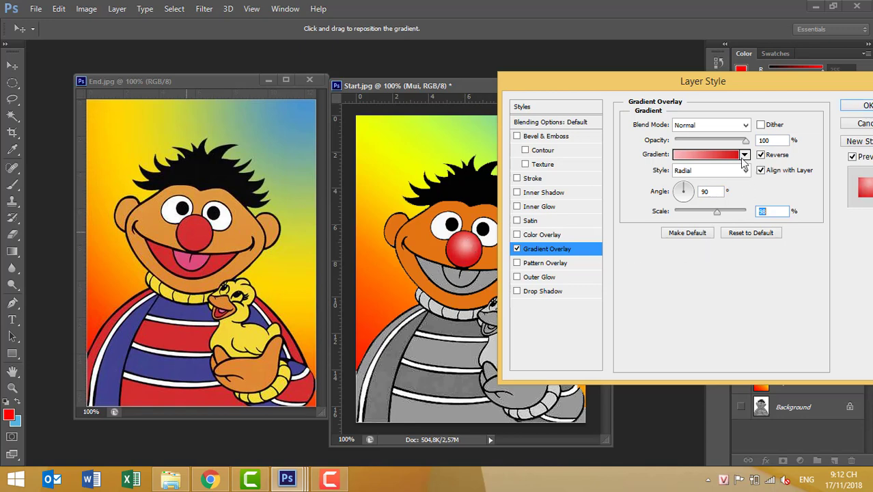
# Deepen the gradient's pink end stop to f08787 and apply the Gradient Overlay.
pyautogui.click(703, 161)
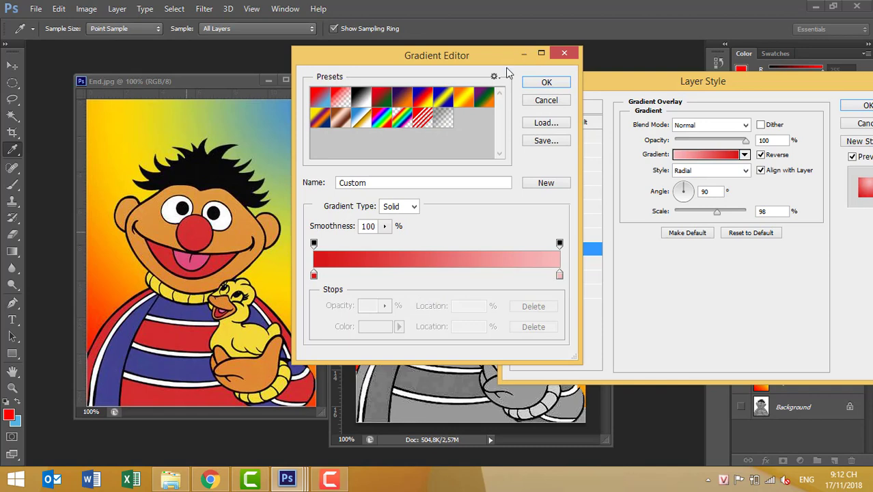
pyautogui.moveTo(506, 69); pyautogui.dragTo(767, 127)
pyautogui.click(821, 336)
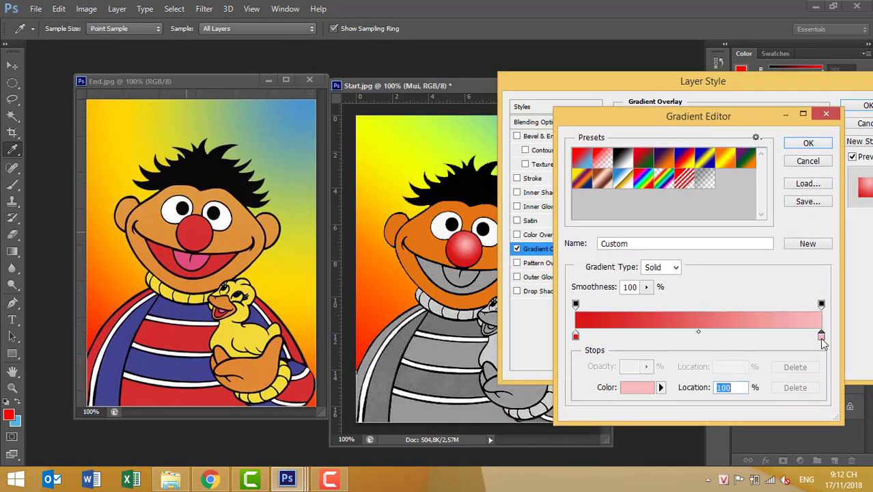
pyautogui.click(647, 390)
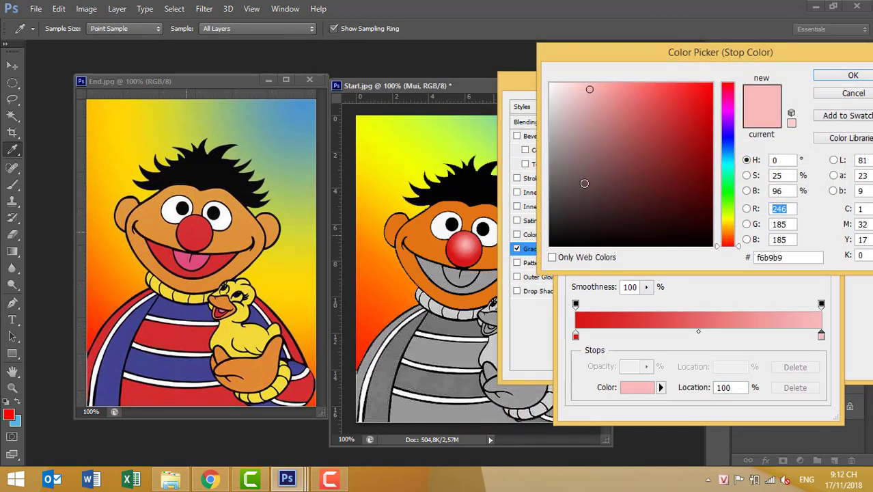
pyautogui.moveTo(602, 92)
pyautogui.mouseDown()
pyautogui.moveTo(635, 90)
pyautogui.moveTo(621, 92)
pyautogui.mouseUp()
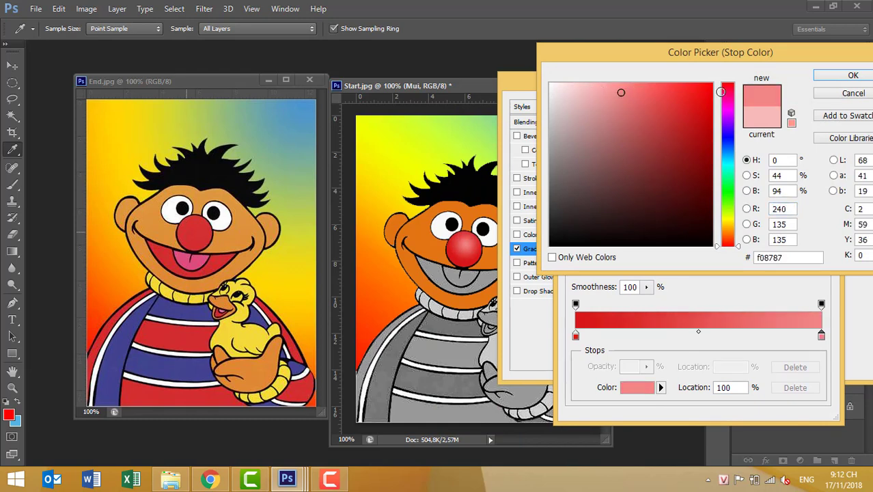
pyautogui.click(853, 76)
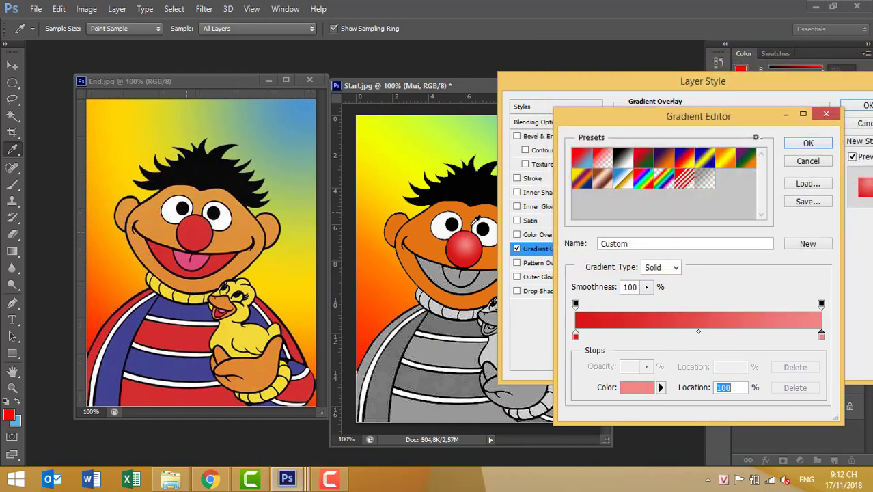
pyautogui.click(806, 144)
pyautogui.click(860, 110)
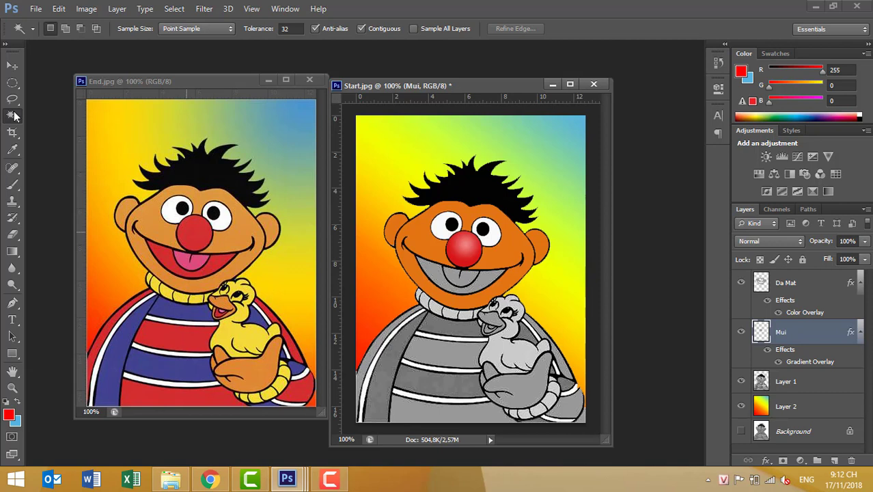
# Magic Wand-select Ernie's grey mouth on Layer 1 and copy it to new Layer 3.
pyautogui.click(479, 284)
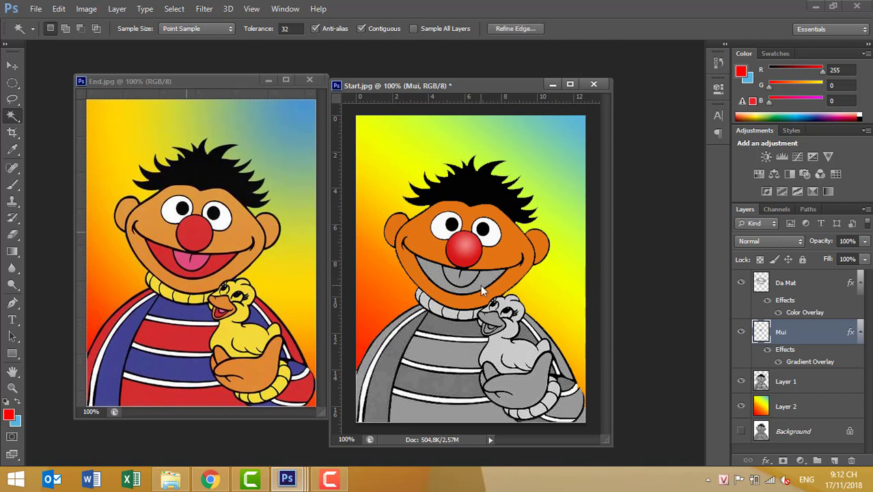
pyautogui.hotkey('ctrl', 'd')
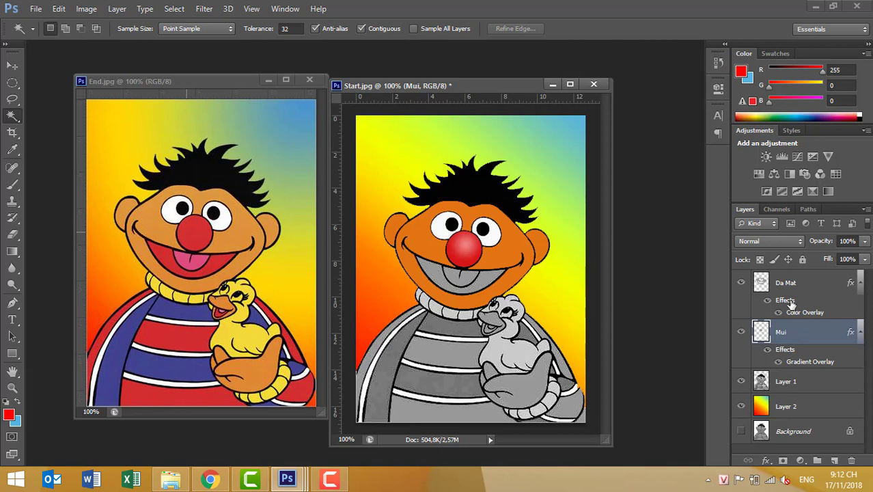
pyautogui.click(789, 387)
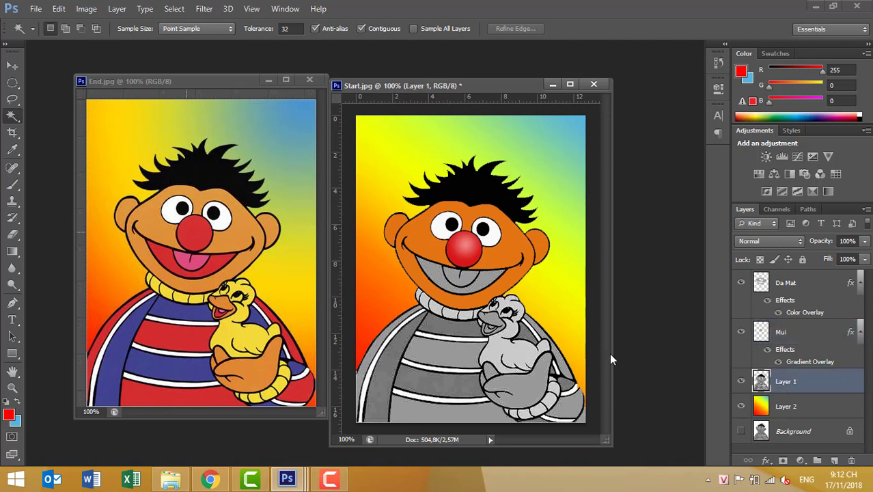
pyautogui.click(483, 282)
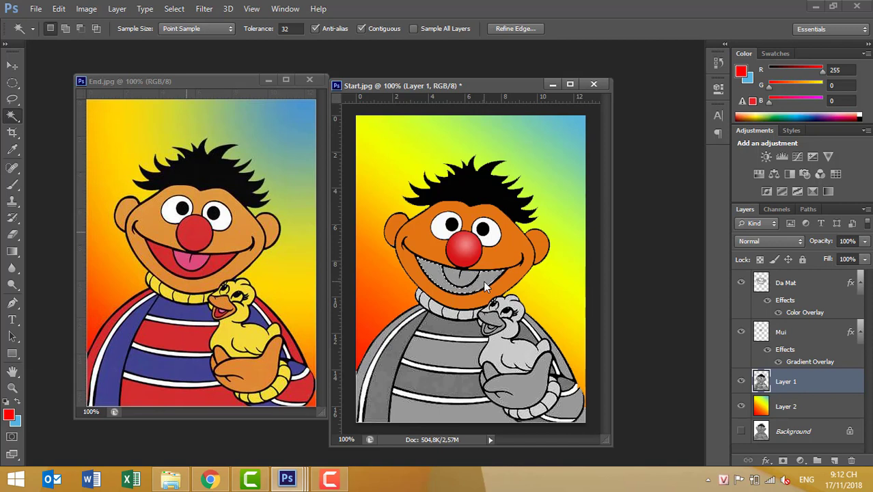
pyautogui.hotkey('ctrl', 'j')
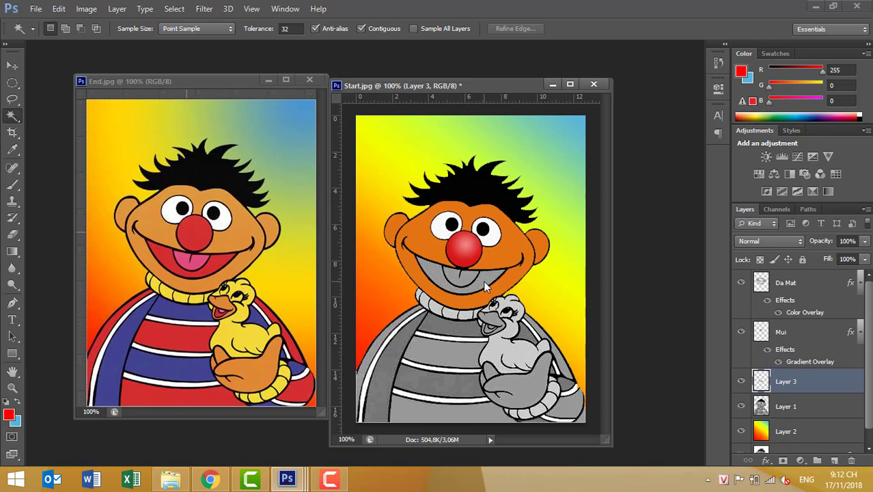
# Give Layer 3 a red Color Overlay at about 81% opacity.
pyautogui.rightClick(837, 387)
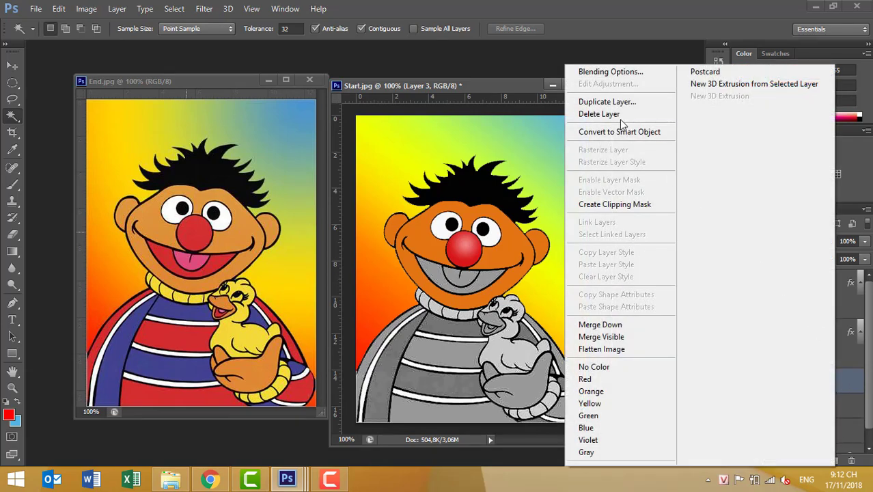
pyautogui.click(606, 71)
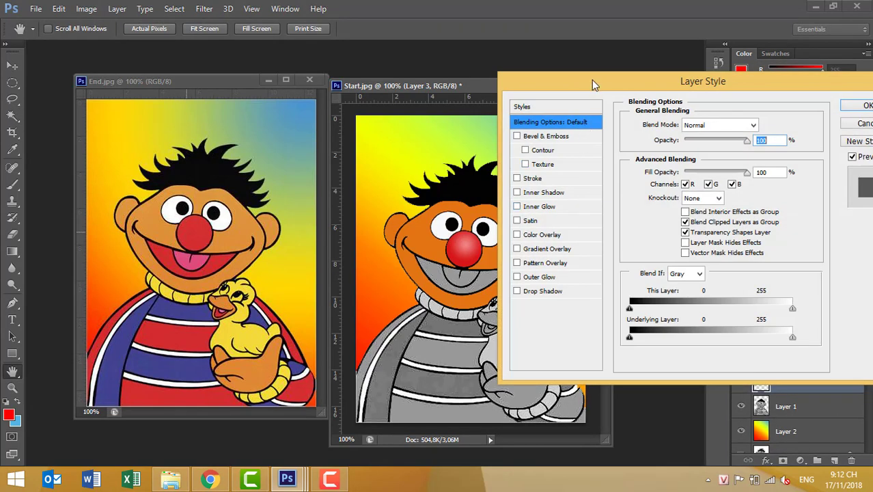
pyautogui.moveTo(592, 79); pyautogui.dragTo(638, 45)
pyautogui.click(584, 202)
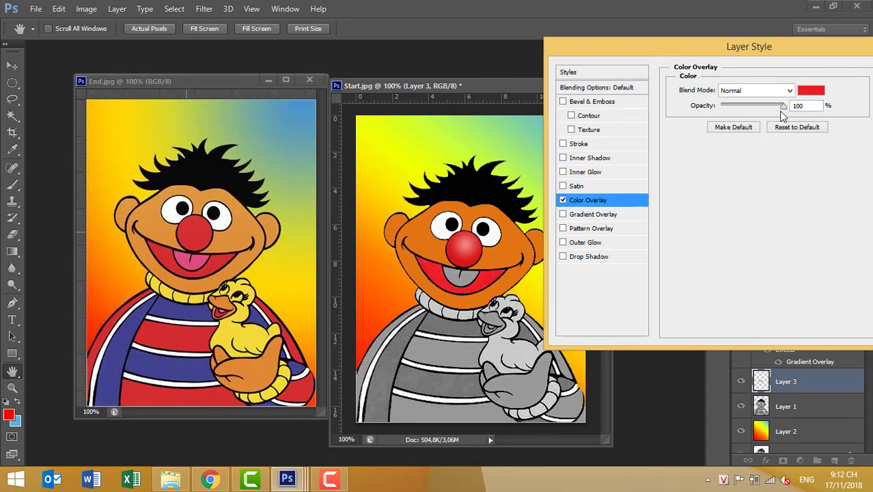
pyautogui.moveTo(783, 107)
pyautogui.mouseDown()
pyautogui.moveTo(771, 108)
pyautogui.moveTo(780, 109)
pyautogui.mouseUp()
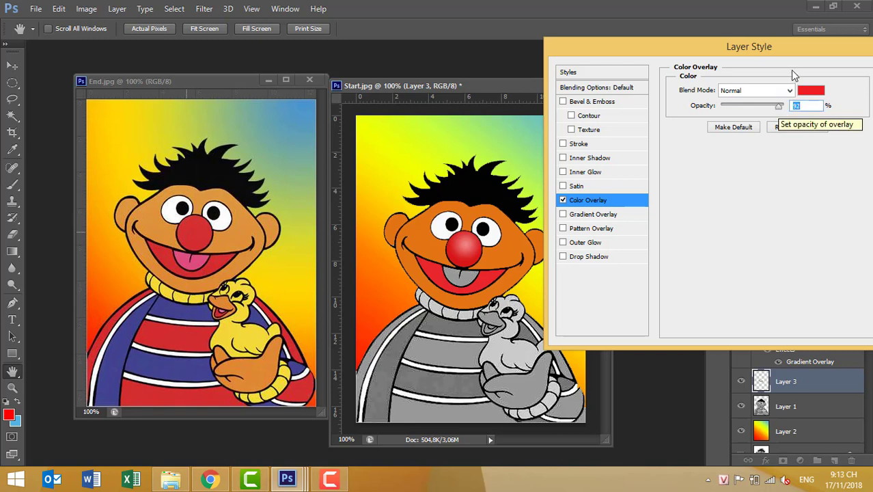
pyautogui.moveTo(804, 48); pyautogui.dragTo(712, 104)
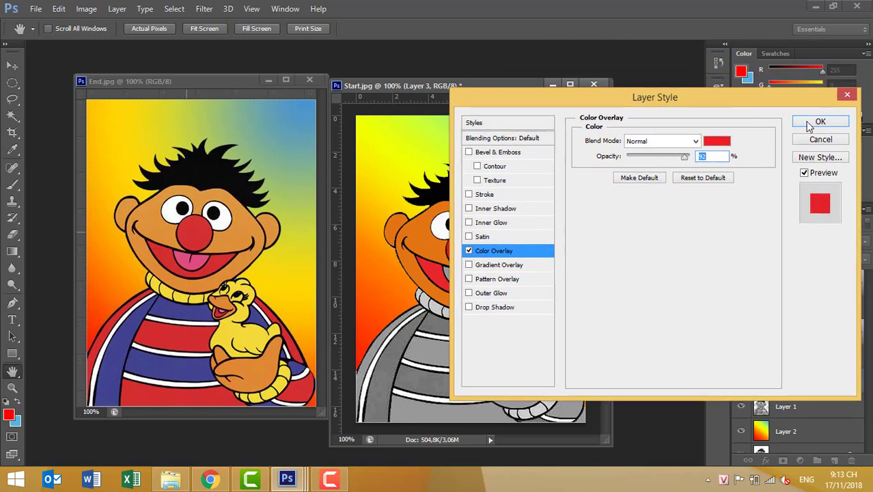
pyautogui.click(826, 116)
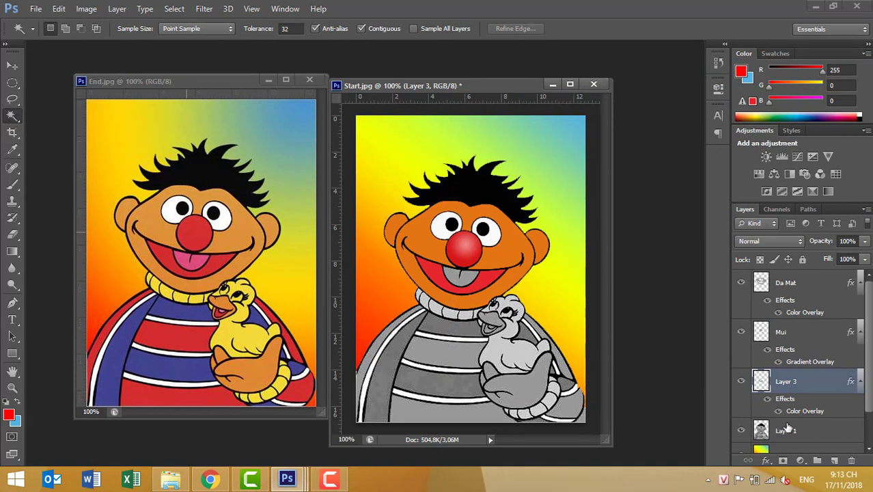
# Select Ernie's tongue area on Layer 1 and copy it to new Layer 4.
pyautogui.click(786, 432)
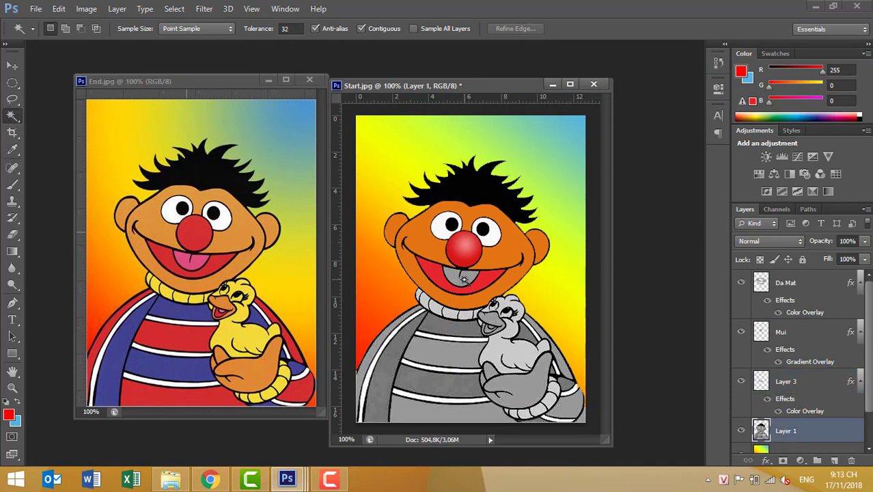
pyautogui.click(464, 280)
pyautogui.scroll(-2, 858, 451)
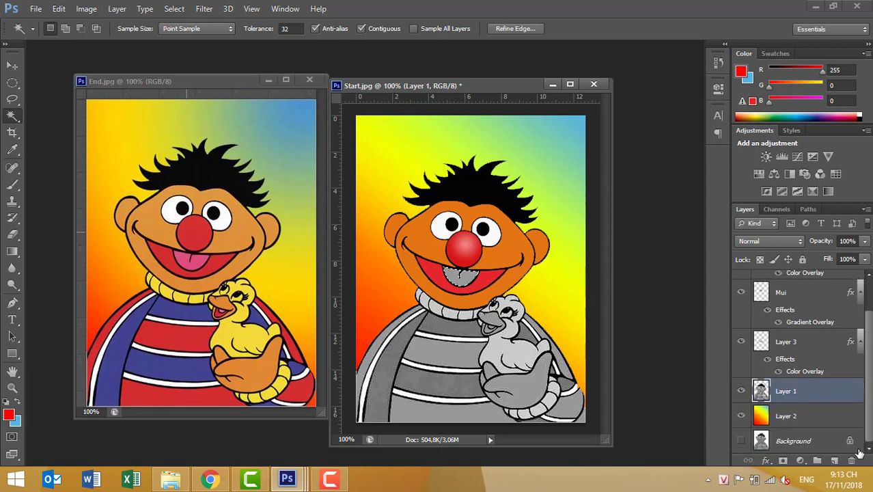
pyautogui.hotkey('ctrl', 'j')
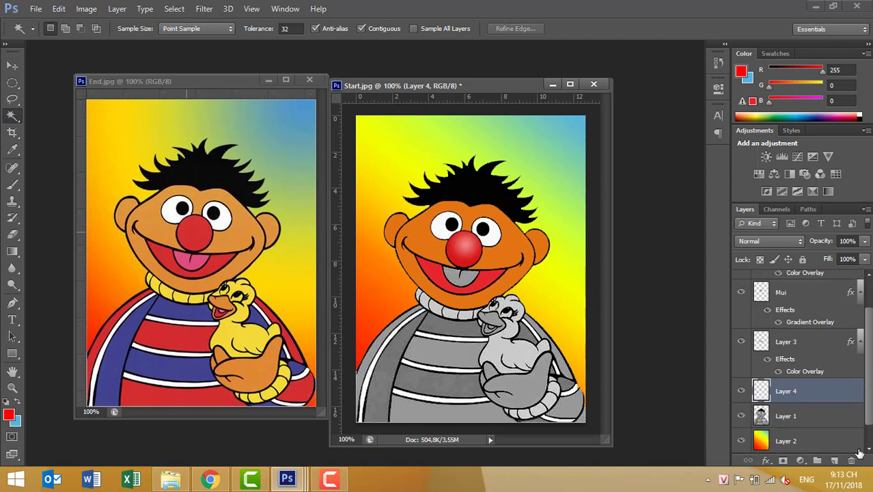
# Enable a Color Overlay in Layer 4's Blending Options.
pyautogui.rightClick(823, 386)
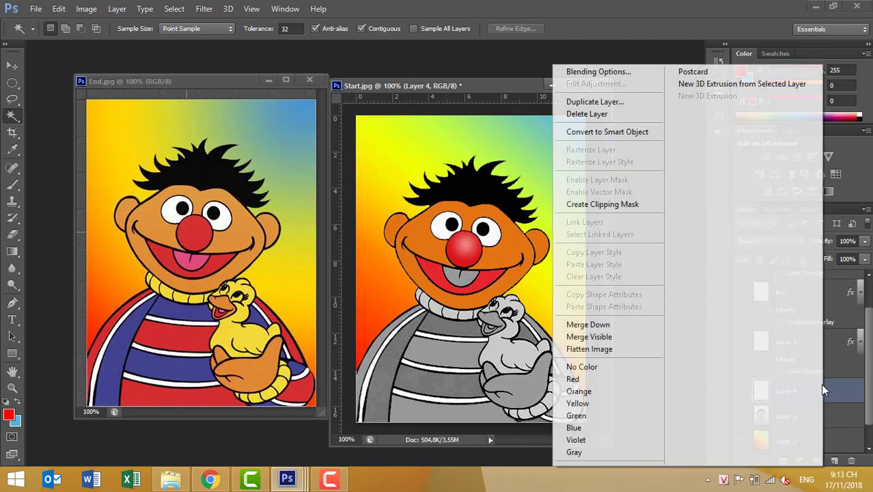
pyautogui.click(592, 72)
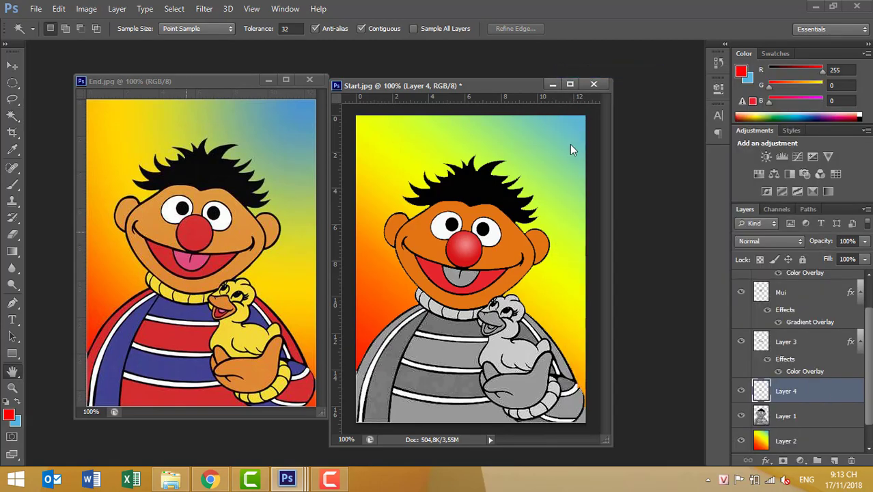
pyautogui.moveTo(589, 98); pyautogui.dragTo(665, 41)
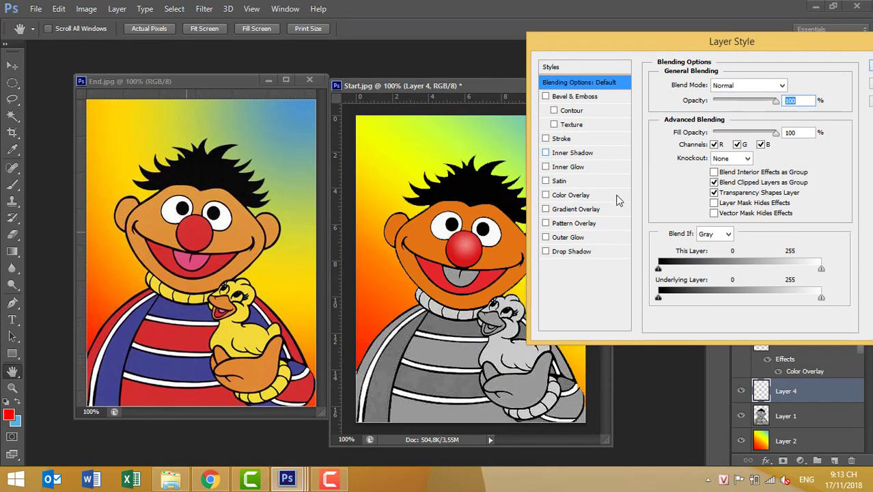
pyautogui.click(571, 196)
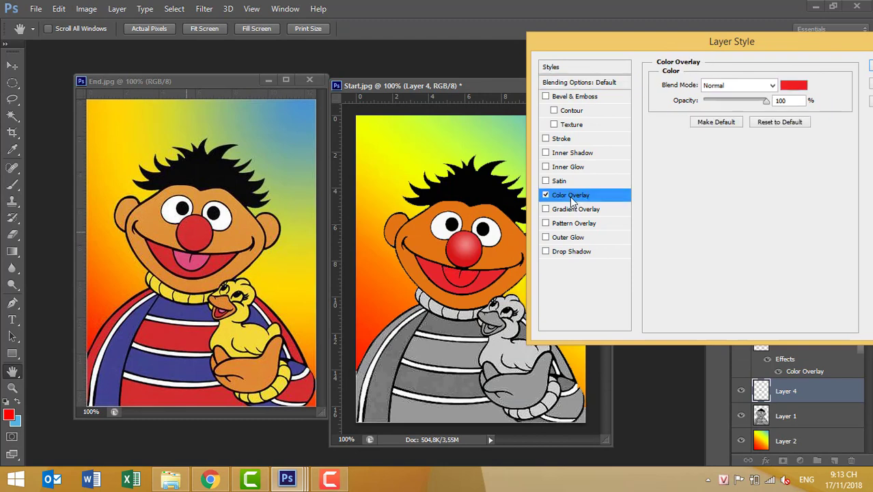
# Set the tongue overlay colour to pink f950e3 and apply it.
pyautogui.click(794, 86)
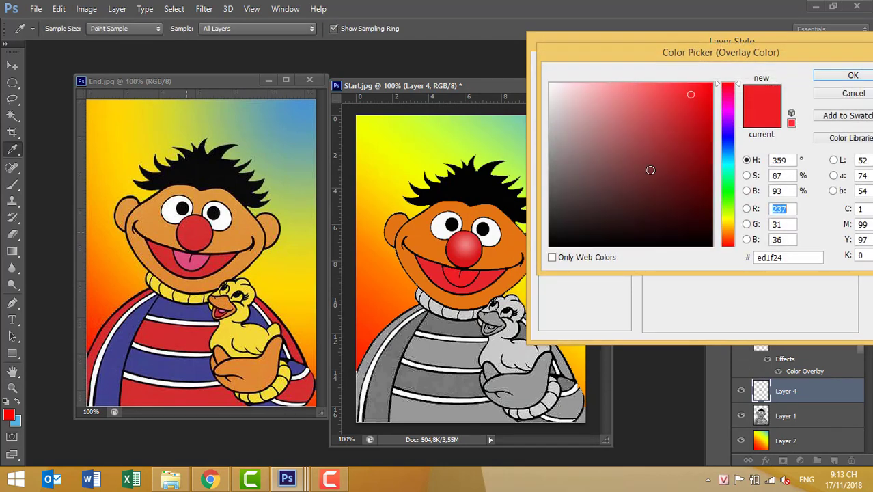
pyautogui.click(728, 106)
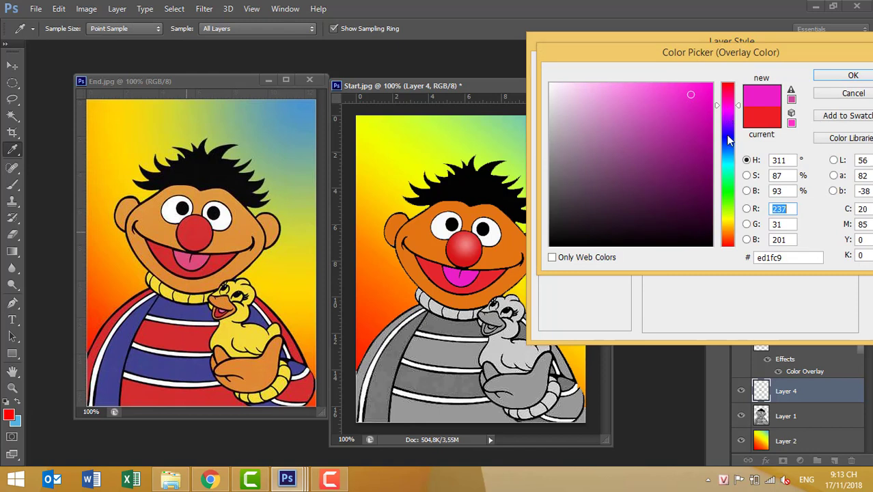
pyautogui.click(727, 142)
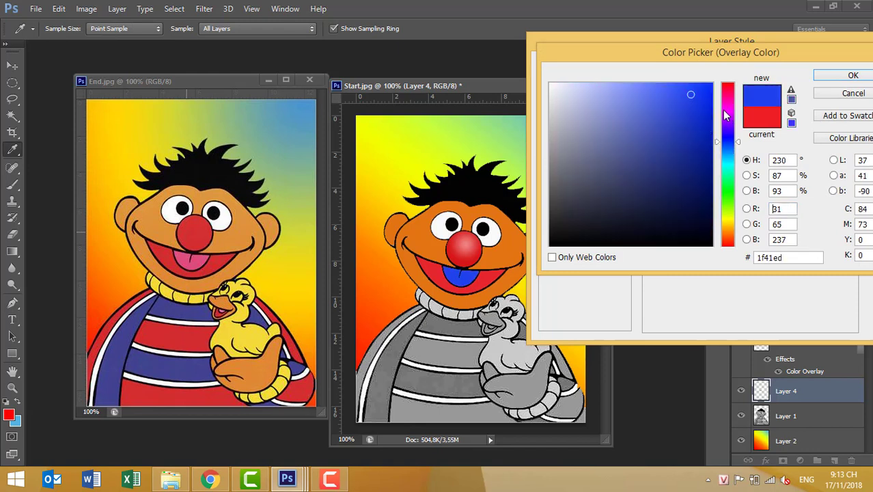
pyautogui.click(726, 191)
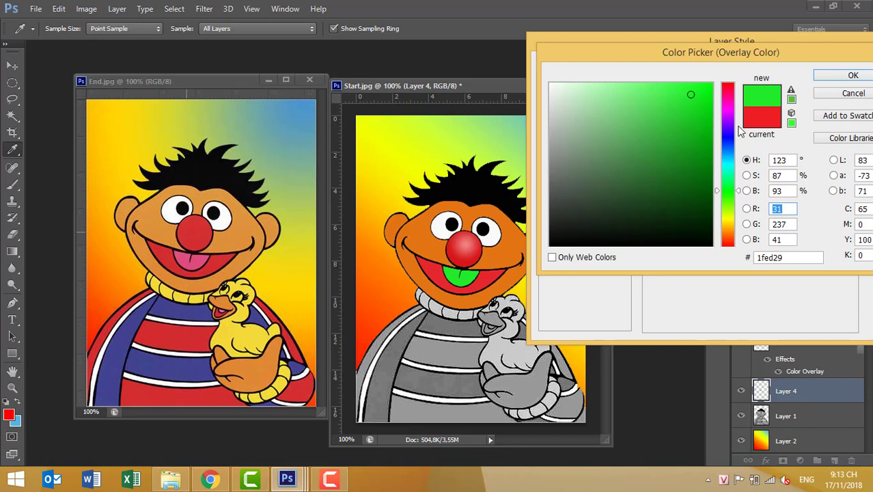
pyautogui.moveTo(729, 115); pyautogui.dragTo(660, 87)
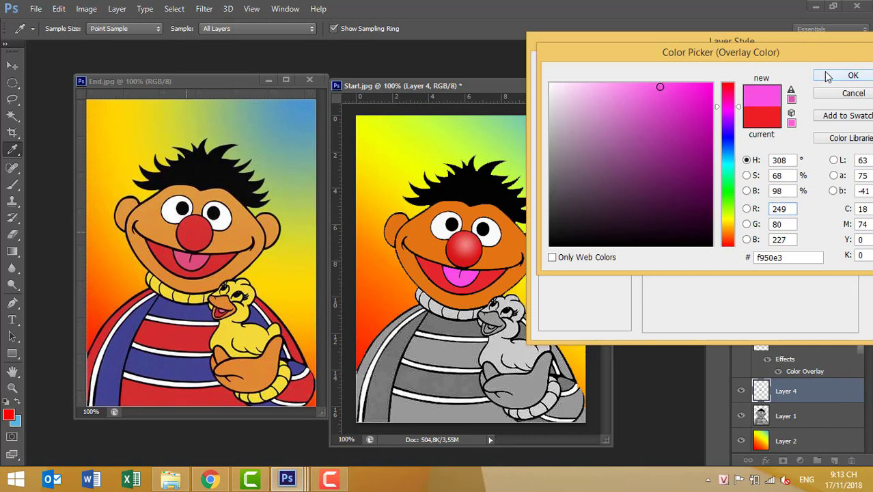
pyautogui.click(826, 75)
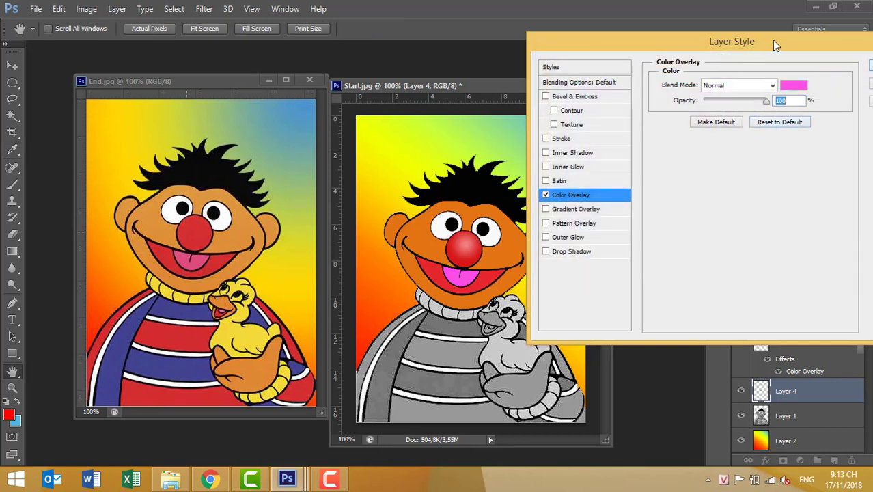
pyautogui.moveTo(774, 45); pyautogui.dragTo(676, 47)
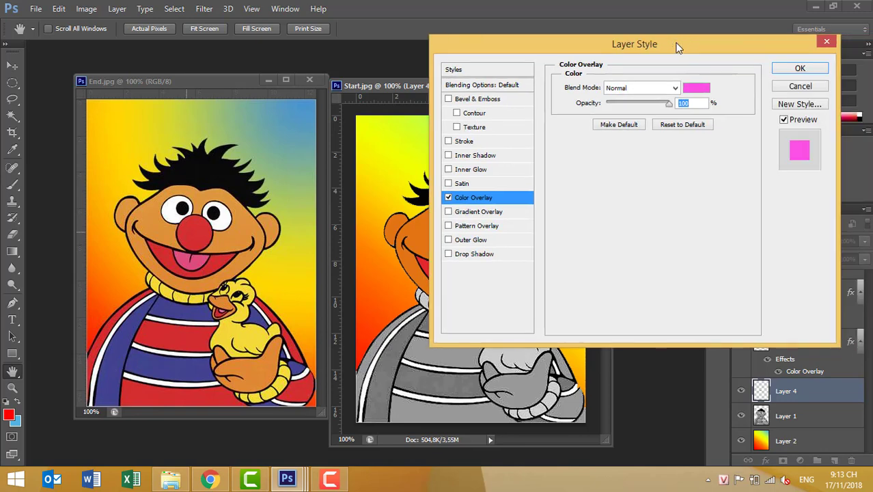
pyautogui.click(801, 69)
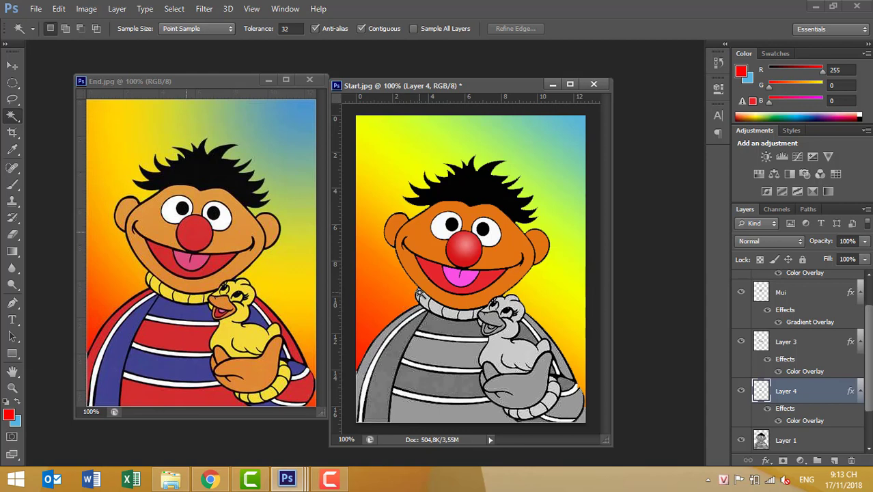
# On Layer 1, Magic Wand-select both parts of the collar and copy them to Layer 5.
pyautogui.click(422, 310)
pyautogui.click(778, 439)
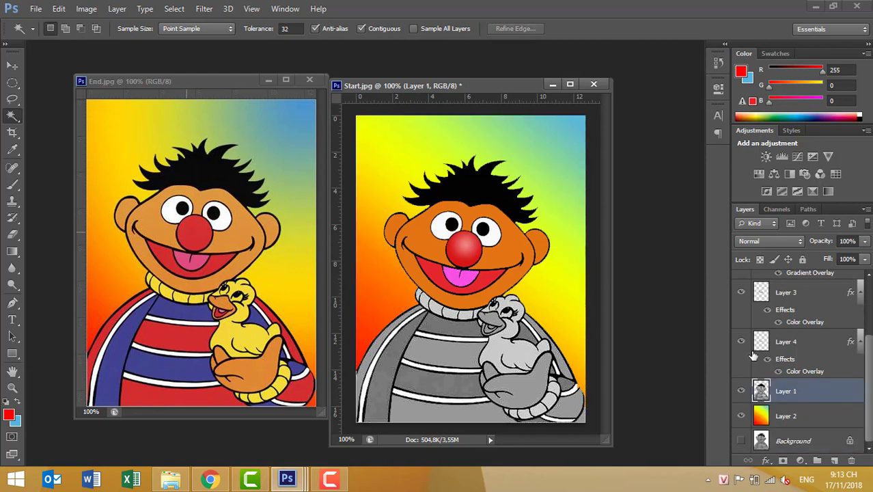
pyautogui.click(419, 292)
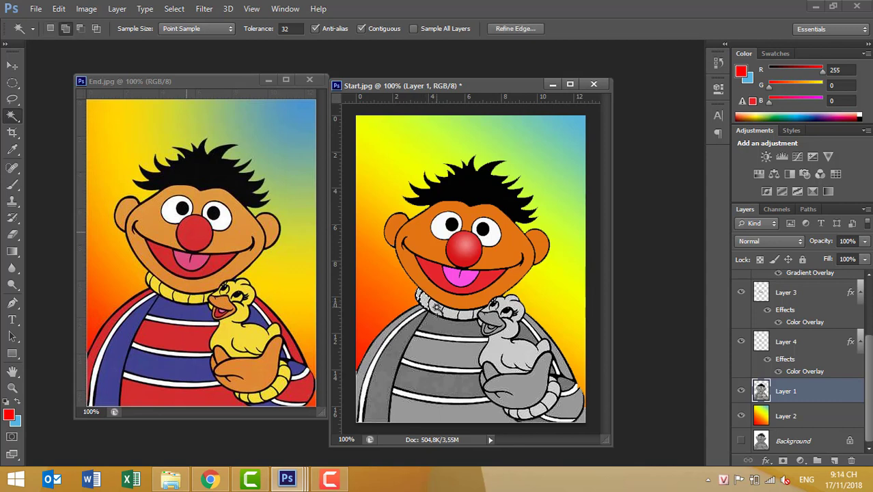
pyautogui.keyDown('shift'); pyautogui.click(456, 315); pyautogui.keyUp('shift')
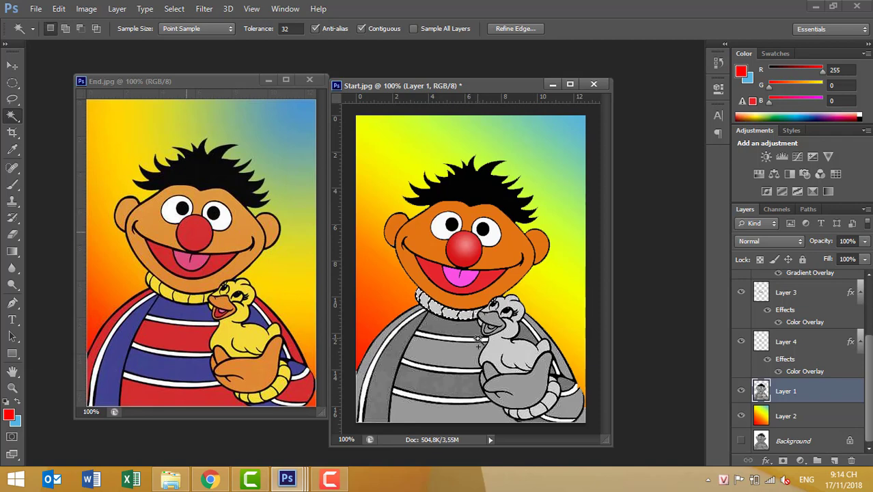
pyautogui.scroll(5, 477, 339)
pyautogui.scroll(1, 478, 339)
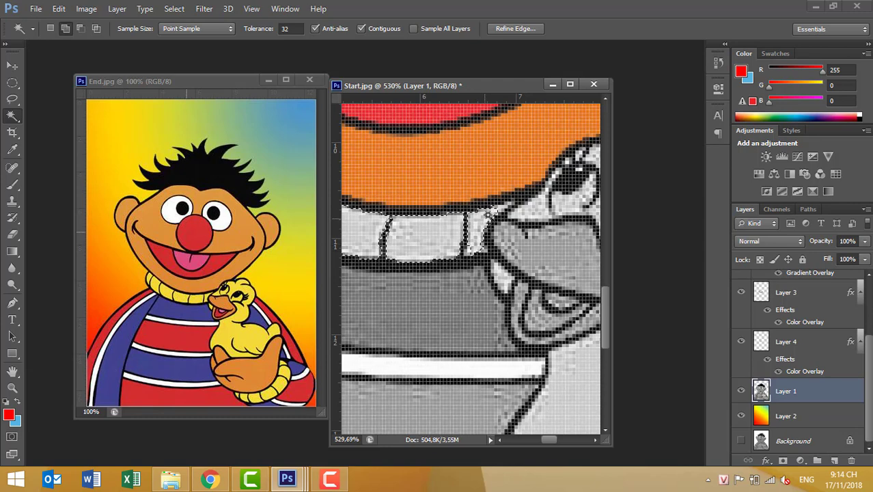
pyautogui.scroll(-2, 481, 247)
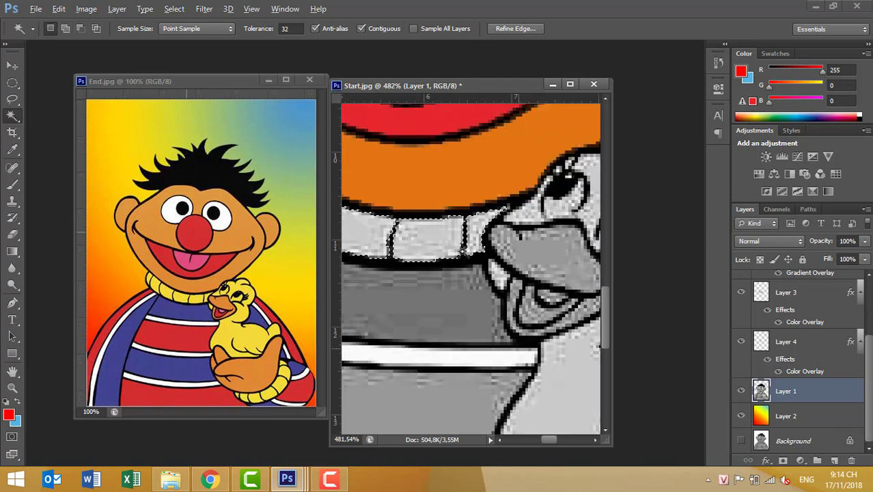
pyautogui.scroll(-1, 475, 250)
pyautogui.scroll(-1, 468, 253)
pyautogui.scroll(-1, 462, 253)
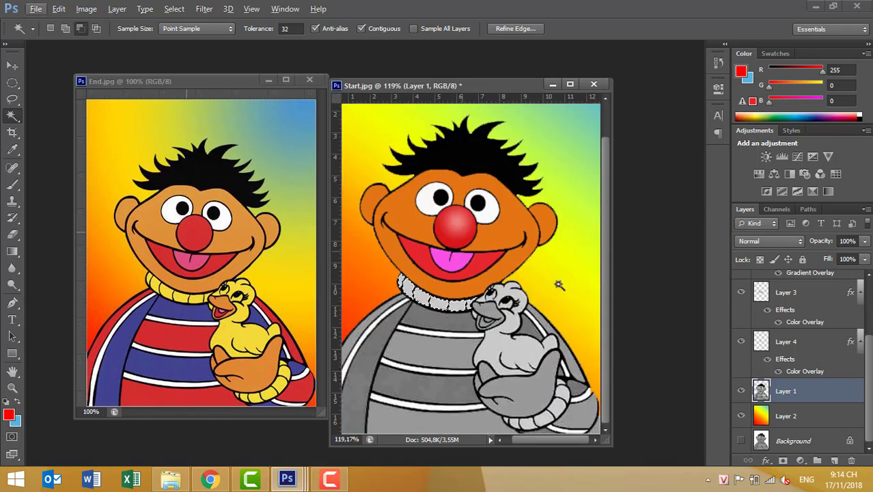
pyautogui.hotkey('ctrl', 'j')
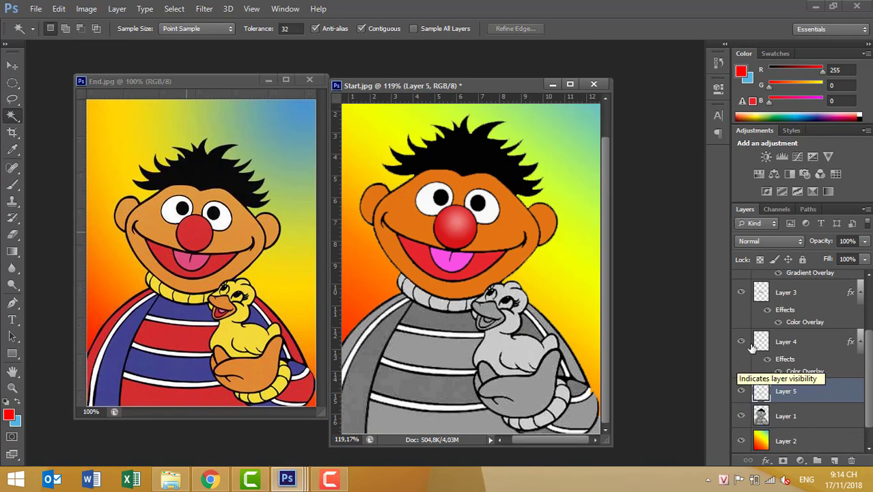
# Add a Gradient Overlay to Layer 5 using the Spectrum preset.
pyautogui.rightClick(820, 396)
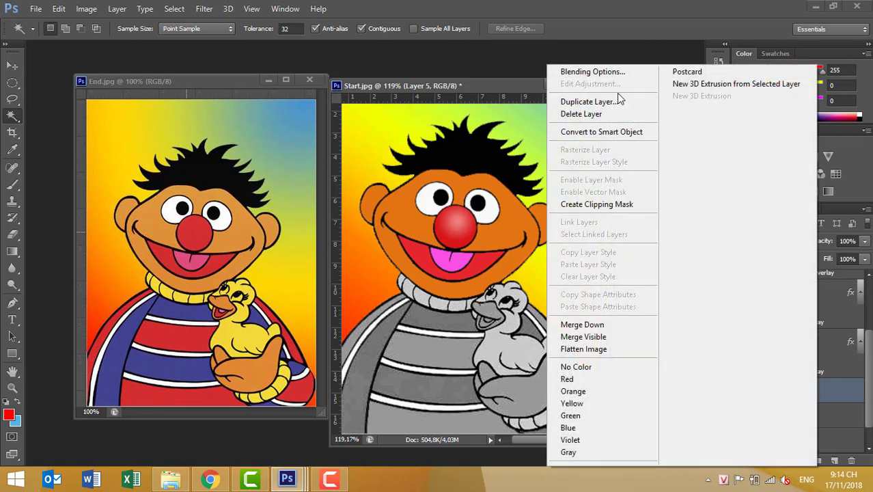
pyautogui.click(589, 72)
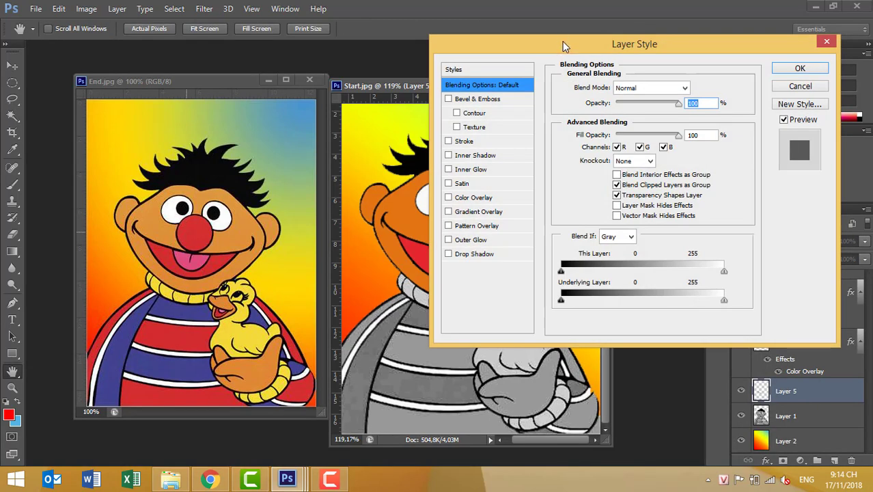
pyautogui.moveTo(562, 41); pyautogui.dragTo(626, 28)
pyautogui.click(540, 200)
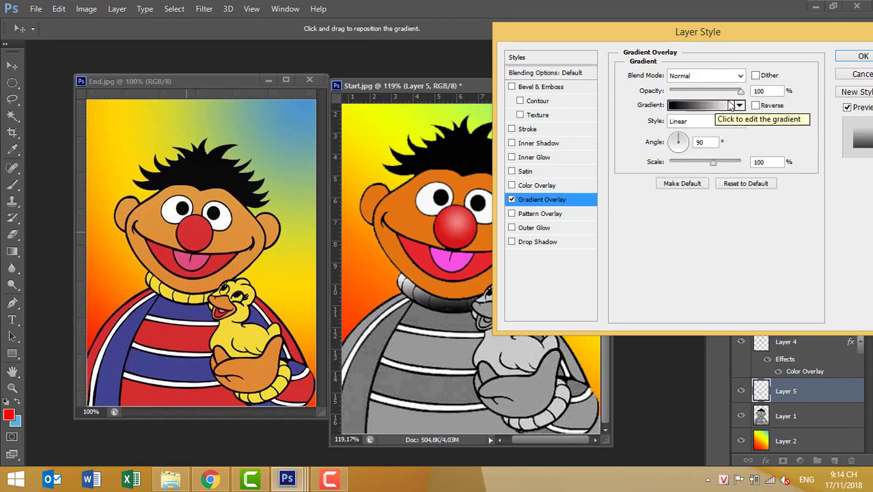
pyautogui.click(740, 106)
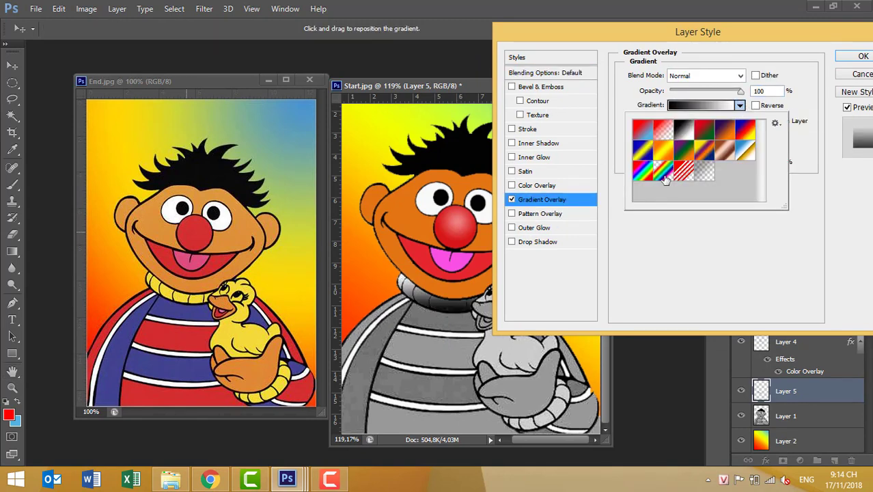
pyautogui.click(639, 176)
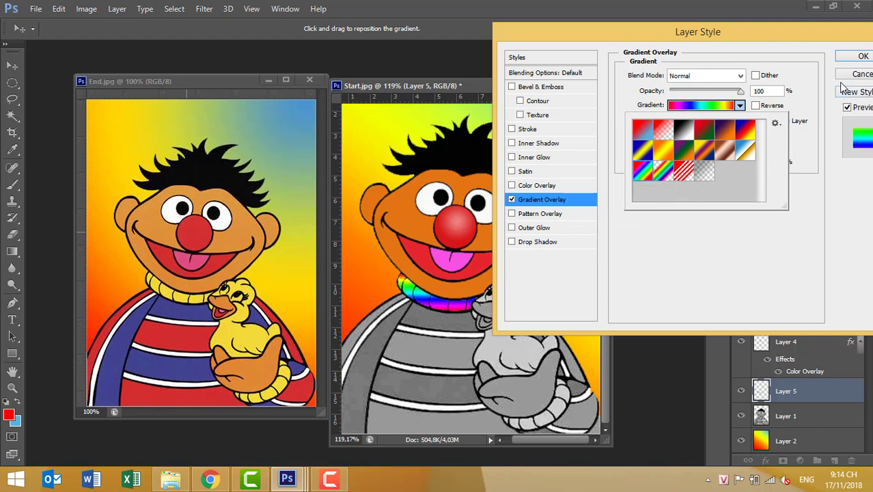
pyautogui.click(789, 75)
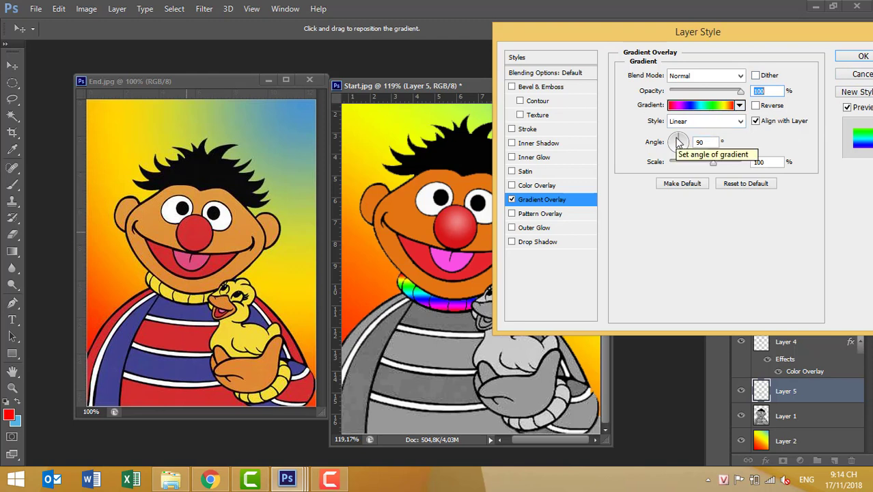
# Set the collar gradient to angle 167°, scale 98% and opacity 74%, then apply.
pyautogui.moveTo(679, 142); pyautogui.dragTo(674, 146)
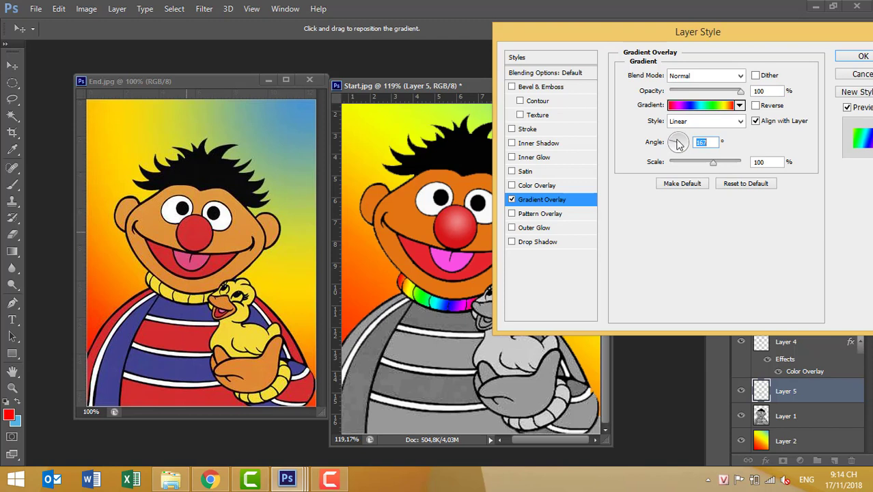
pyautogui.moveTo(716, 168)
pyautogui.mouseDown()
pyautogui.moveTo(729, 170)
pyautogui.moveTo(714, 169)
pyautogui.mouseUp()
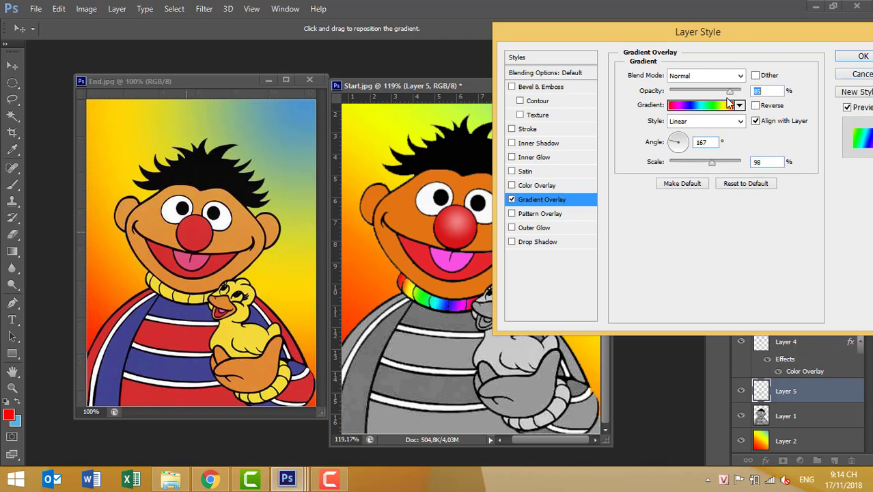
pyautogui.moveTo(743, 94); pyautogui.dragTo(719, 103)
pyautogui.click(722, 104)
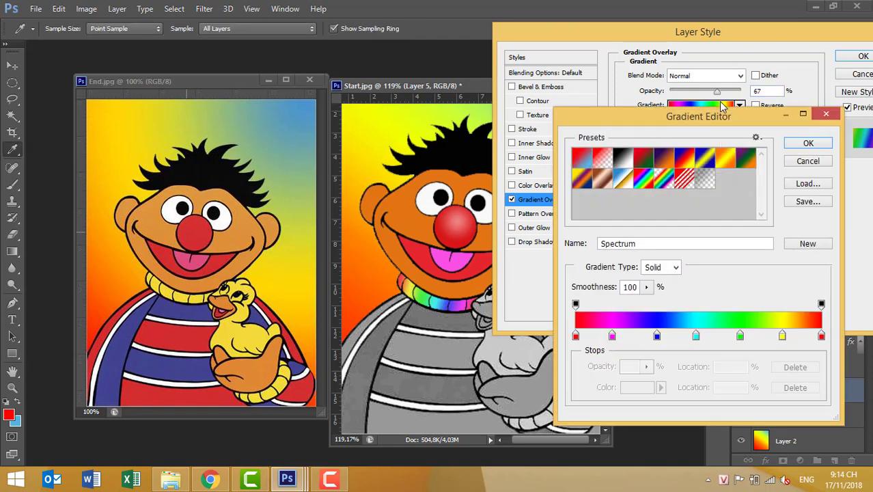
pyautogui.click(796, 142)
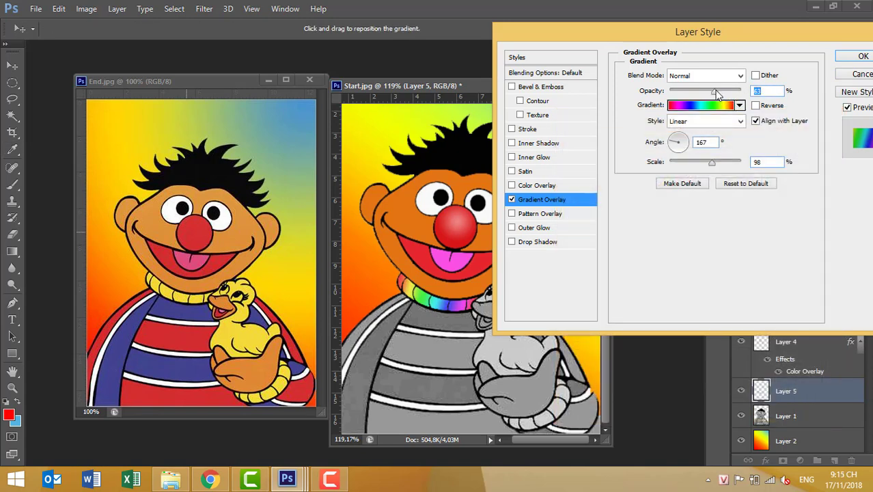
pyautogui.moveTo(717, 93); pyautogui.dragTo(722, 94)
pyautogui.click(853, 59)
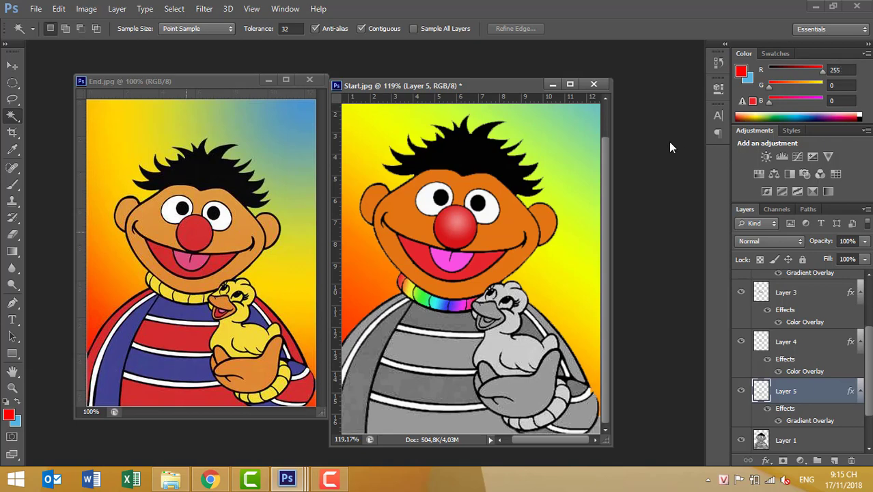
# On Layer 1, Magic Wand-select the grey duck plus its eye and copy it to Layer 6.
pyautogui.click(786, 437)
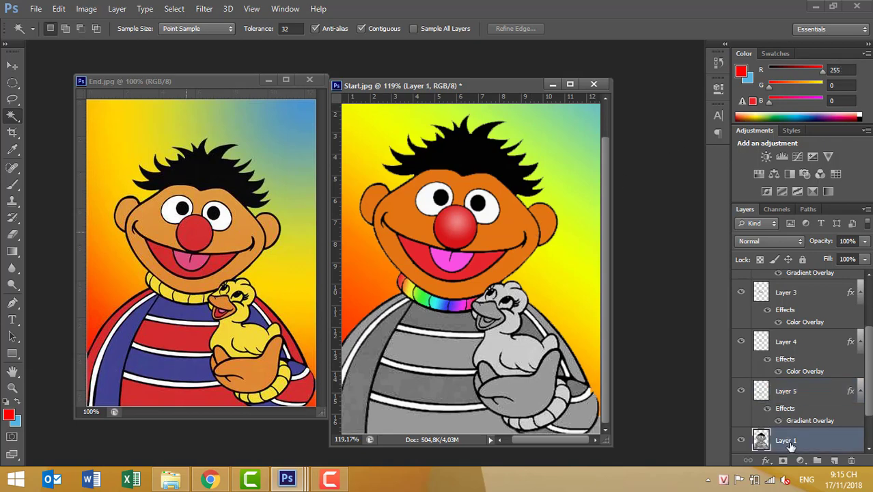
pyautogui.scroll(-2, 792, 446)
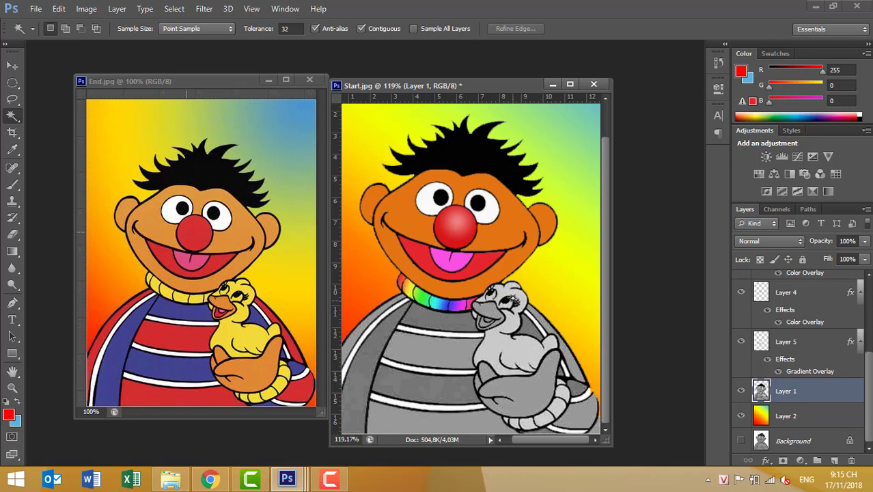
pyautogui.click(507, 292)
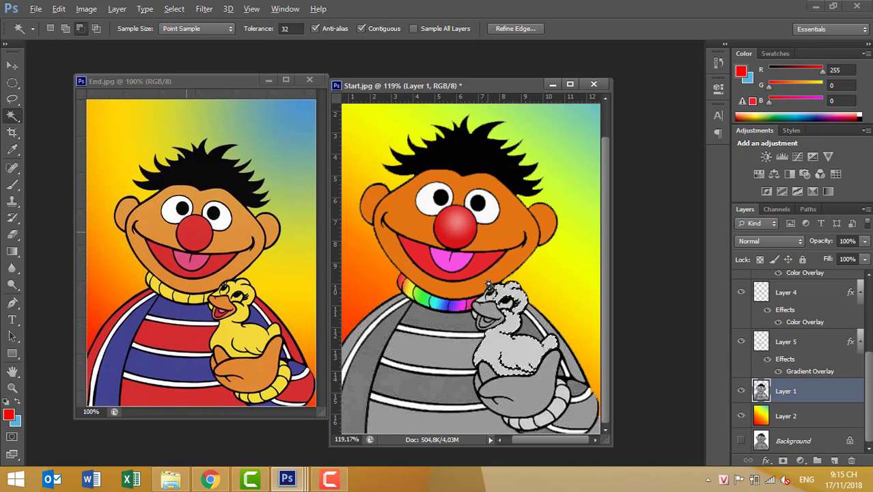
pyautogui.scroll(2, 497, 322)
pyautogui.scroll(3, 496, 322)
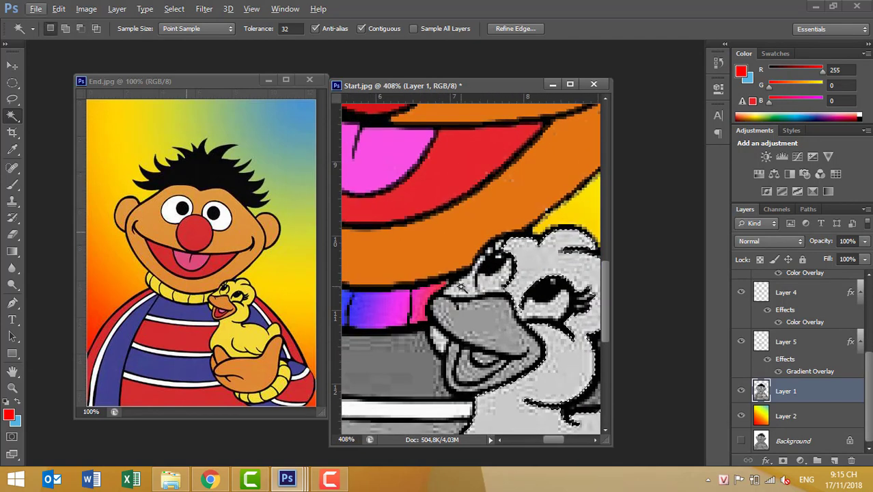
pyautogui.press('shift')
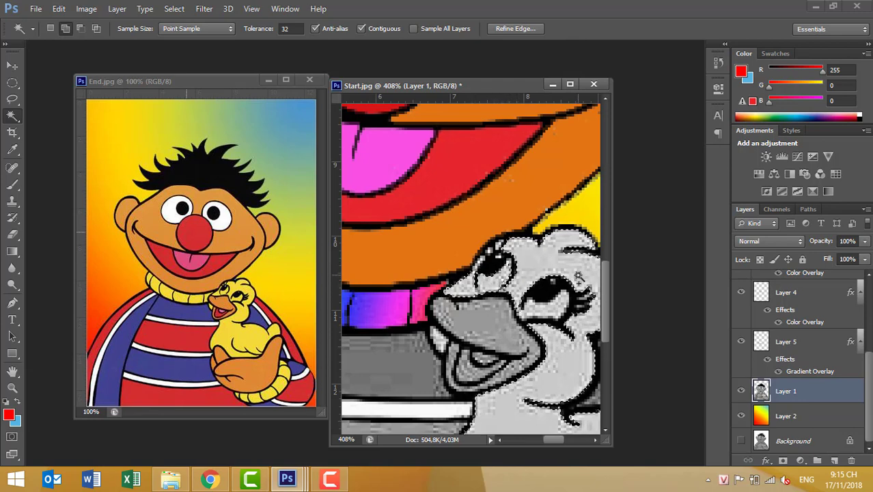
pyautogui.keyDown('shift'); pyautogui.click(545, 301); pyautogui.keyUp('shift')
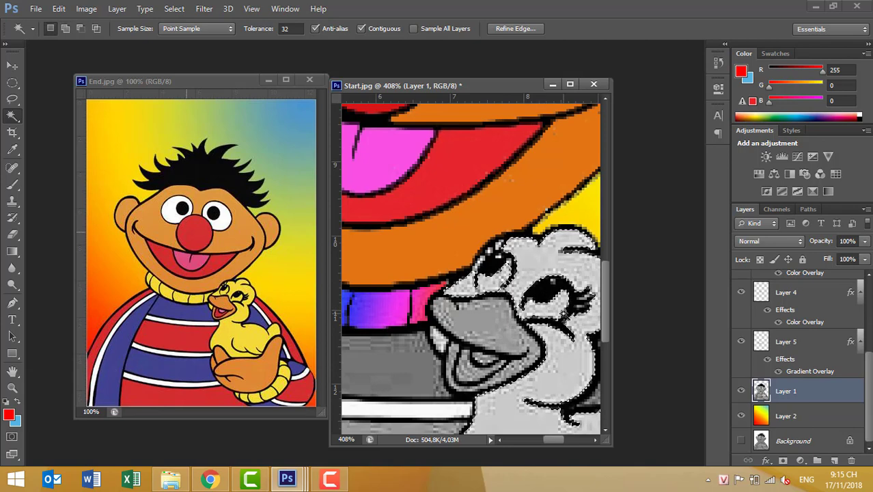
pyautogui.scroll(-2, 539, 309)
pyautogui.scroll(-3, 568, 321)
pyautogui.scroll(-1, 564, 315)
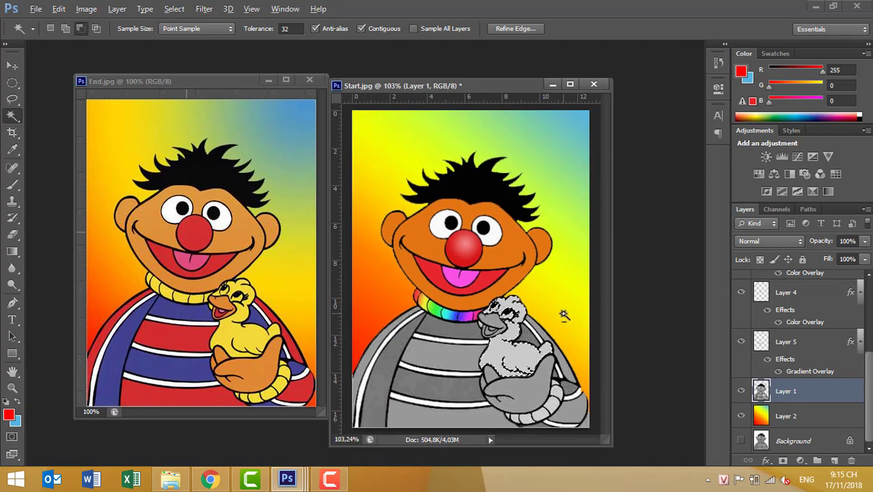
pyautogui.press('alt')
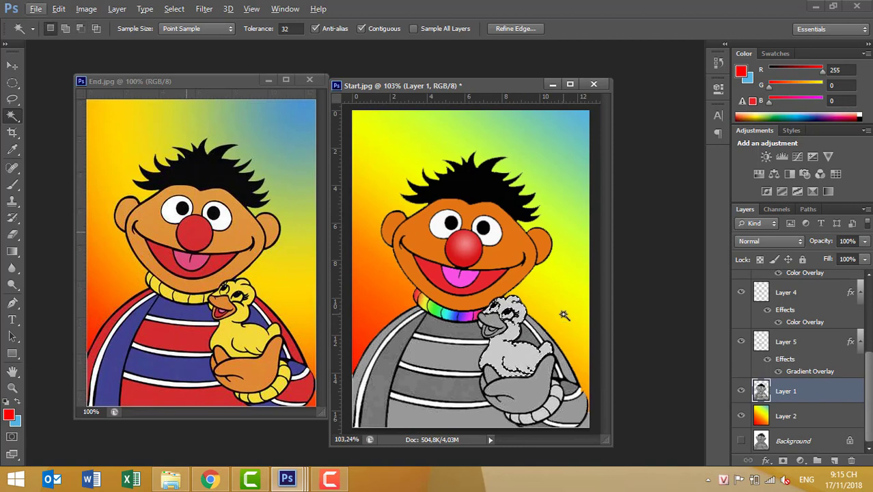
pyautogui.hotkey('ctrl', 'j')
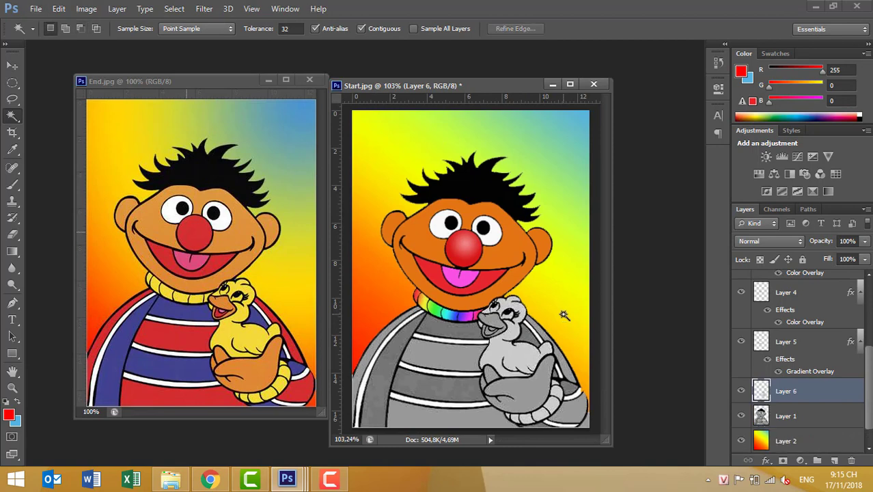
# Enable a Color Overlay in Layer 6's Blending Options.
pyautogui.rightClick(807, 390)
pyautogui.click(551, 74)
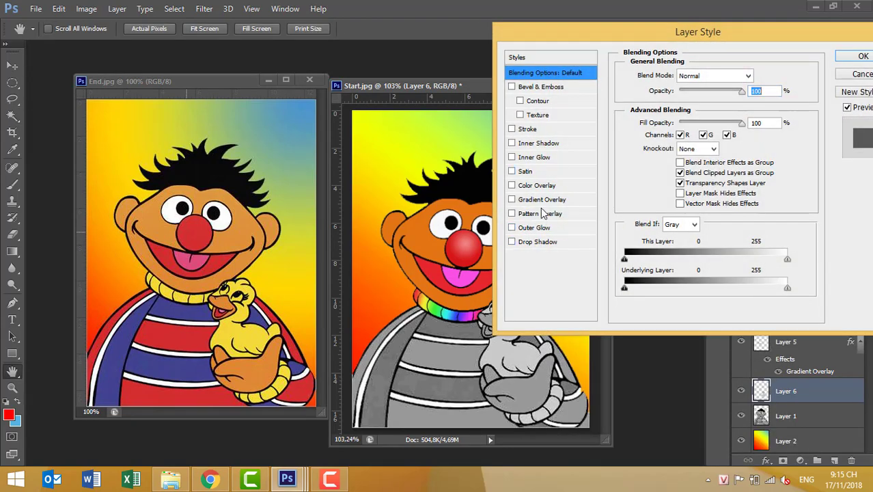
pyautogui.click(536, 186)
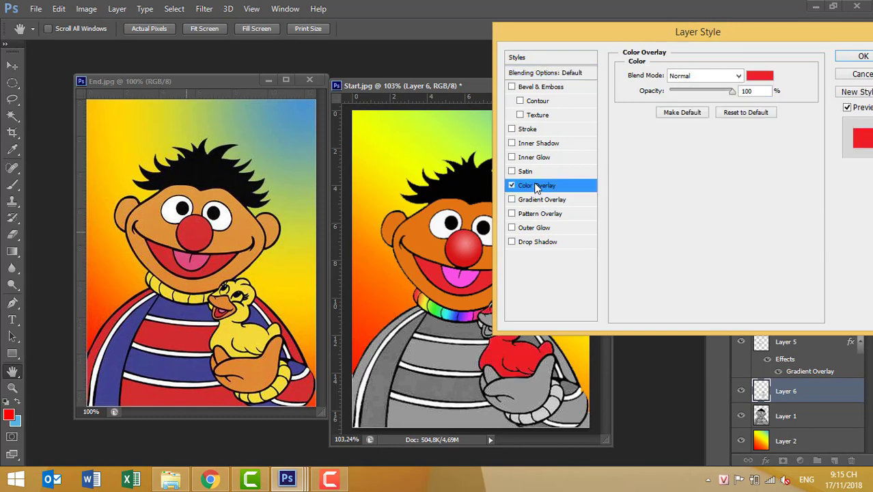
pyautogui.moveTo(615, 39); pyautogui.dragTo(582, 14)
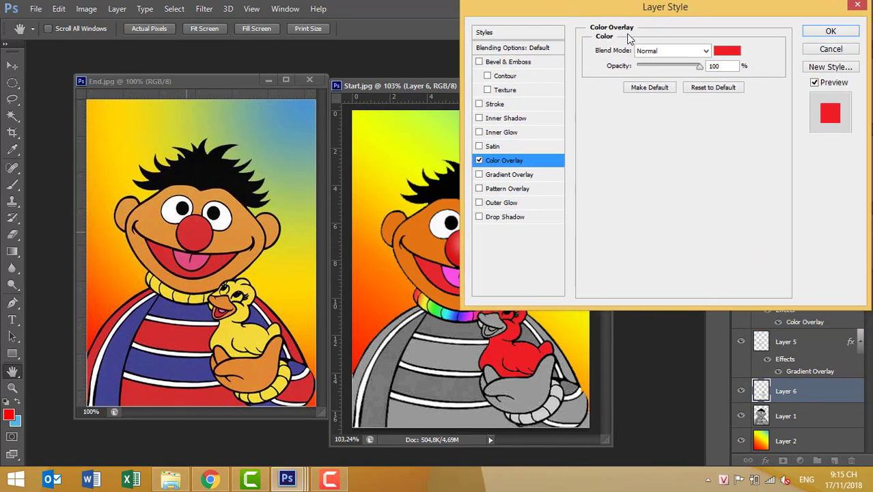
# Sample the reference duck's yellow, tune it to f5d81f, and apply the overlay.
pyautogui.click(730, 52)
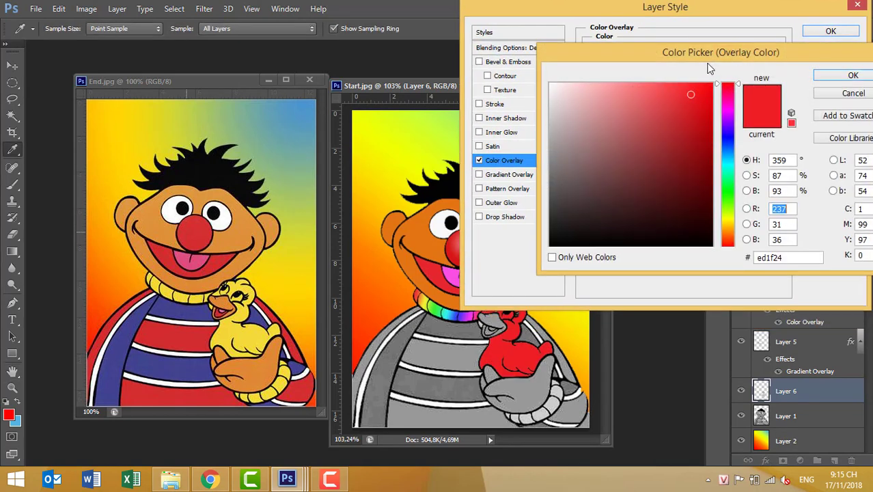
pyautogui.click(726, 222)
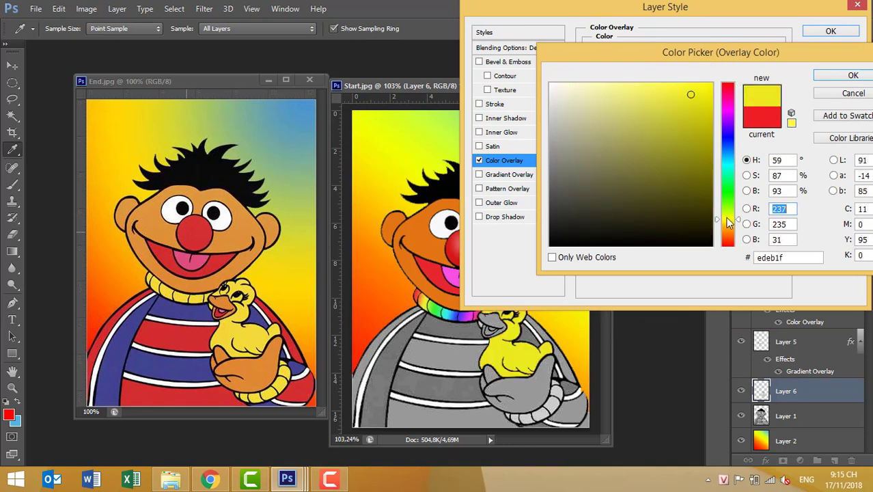
pyautogui.click(701, 91)
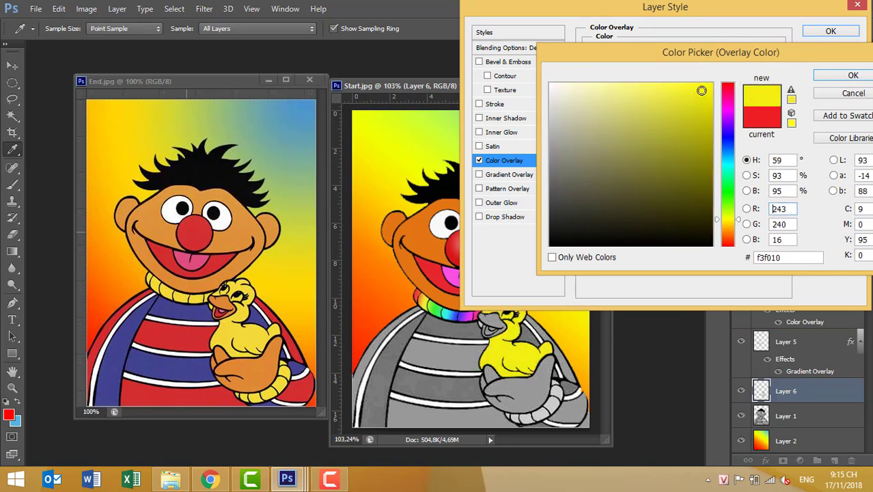
pyautogui.click(233, 334)
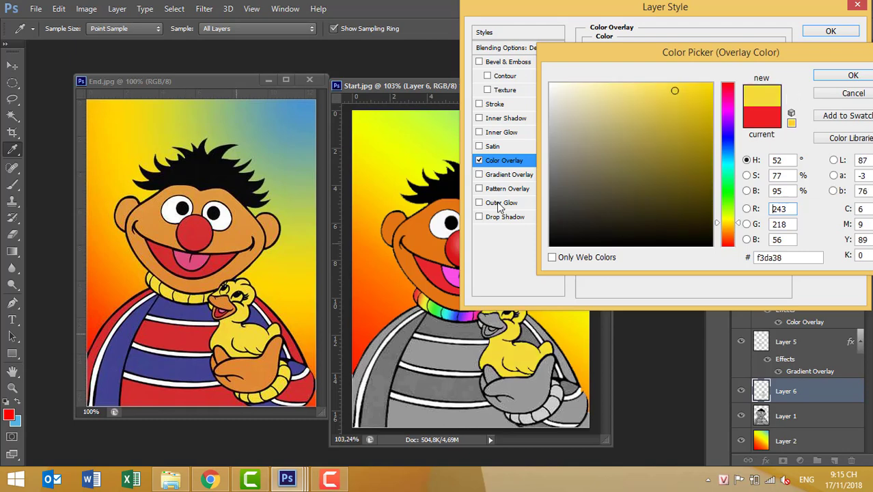
pyautogui.click(679, 86)
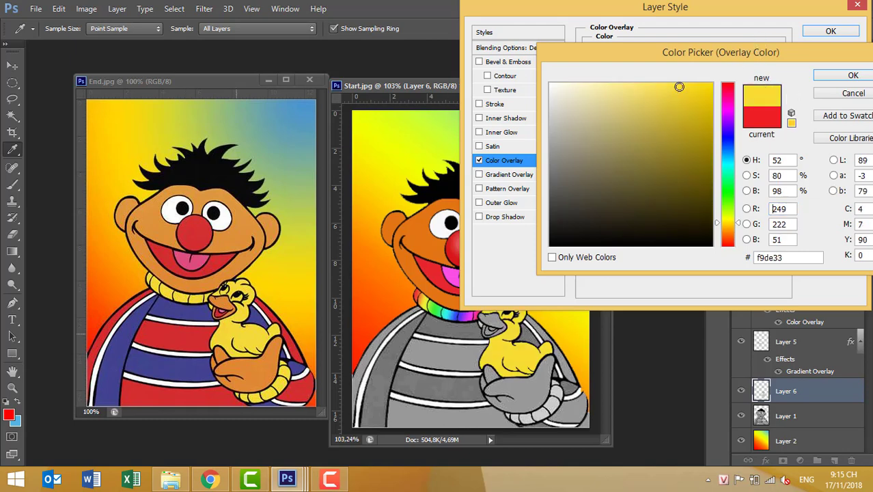
pyautogui.click(685, 88)
pyautogui.moveTo(686, 88); pyautogui.dragTo(692, 90)
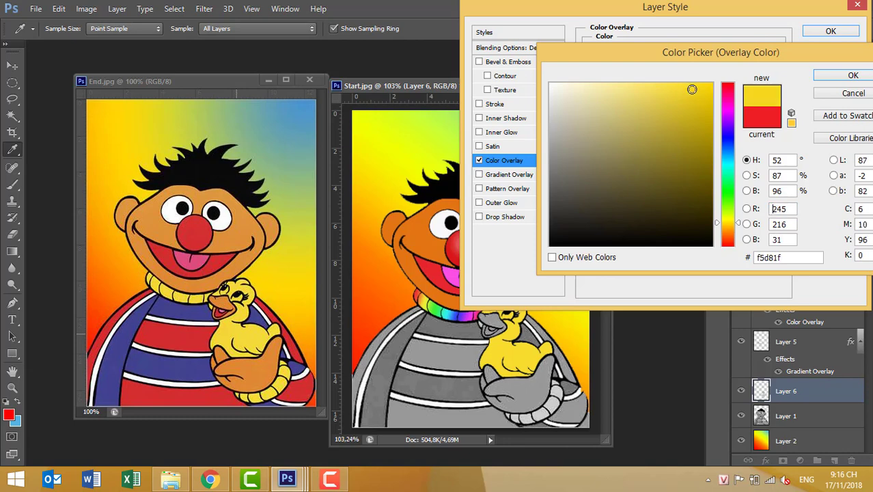
pyautogui.click(845, 76)
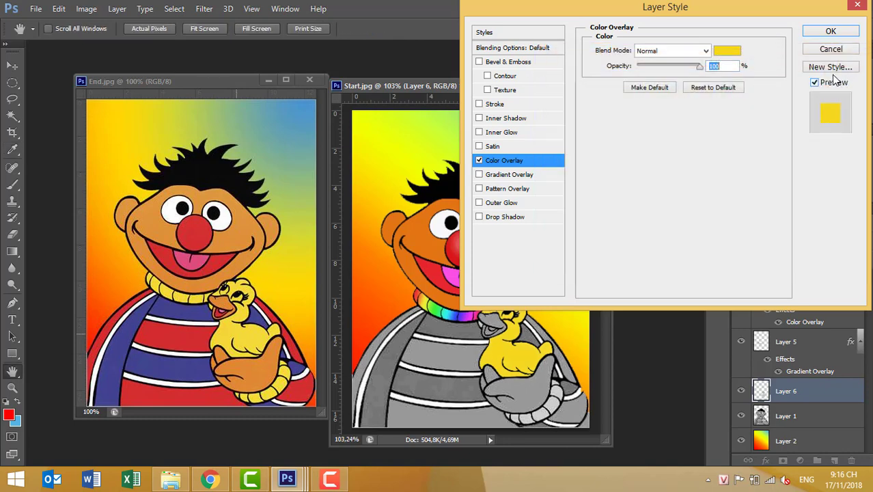
pyautogui.click(830, 32)
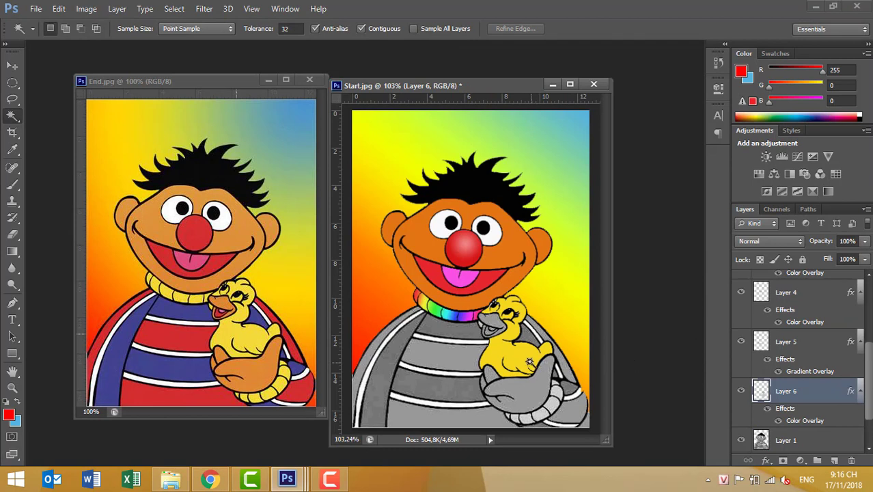
# Magic-wand both halves of the duck's grey beak on Layer 1 and copy them to Layer 7.
pyautogui.click(771, 436)
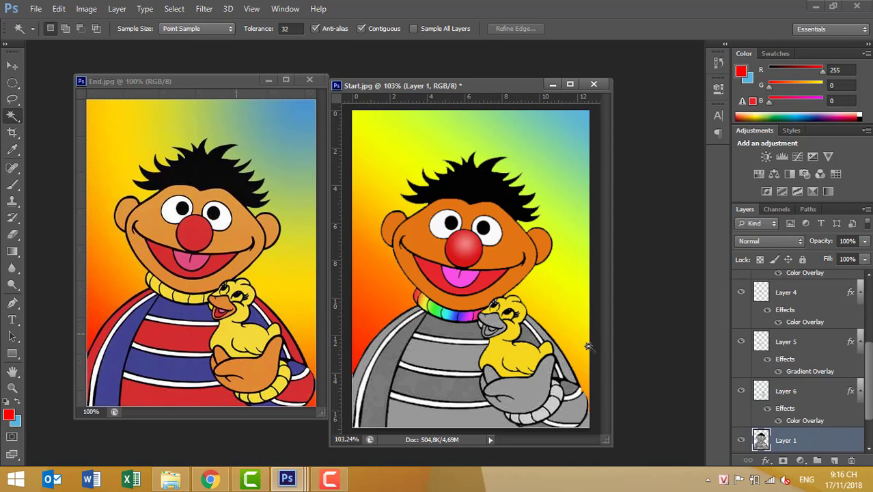
pyautogui.click(499, 319)
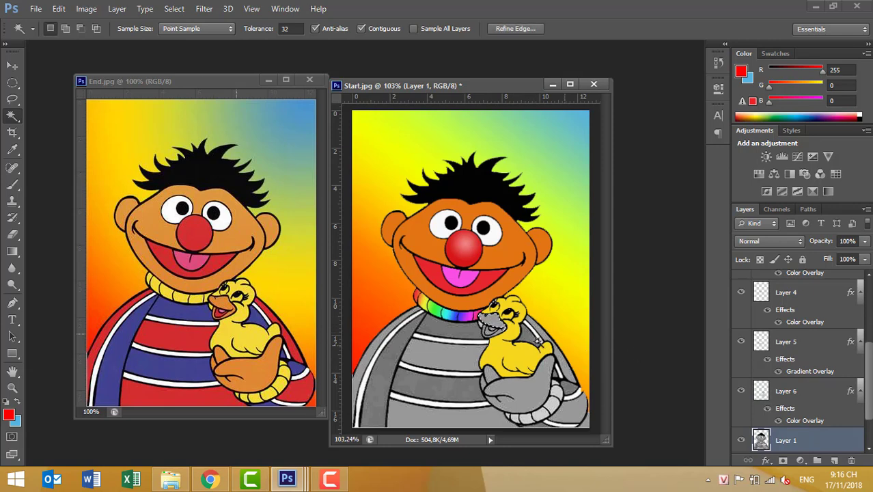
pyautogui.scroll(2, 535, 341)
pyautogui.scroll(3, 535, 340)
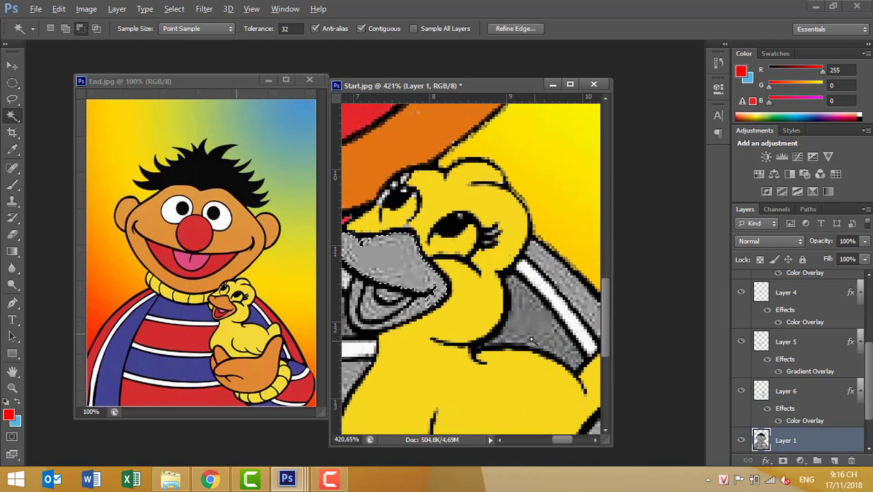
pyautogui.keyDown('shift'); pyautogui.click(413, 313); pyautogui.keyUp('shift')
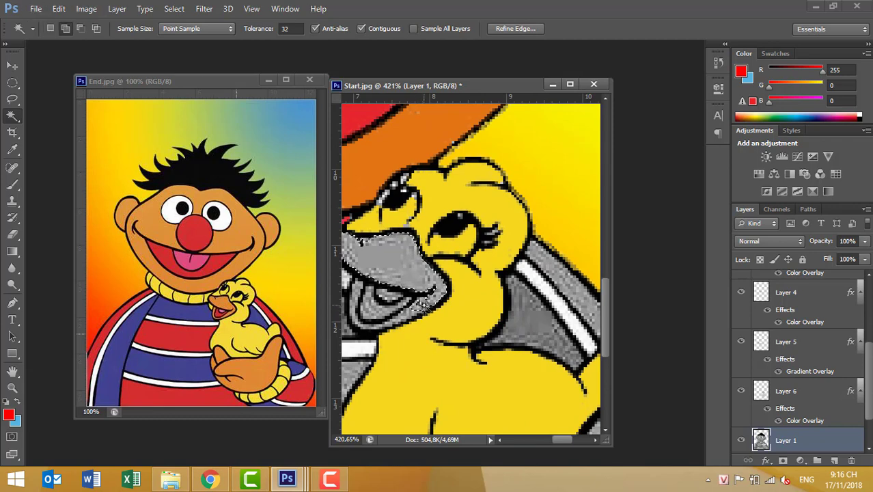
pyautogui.hscroll(-2, 501, 307)
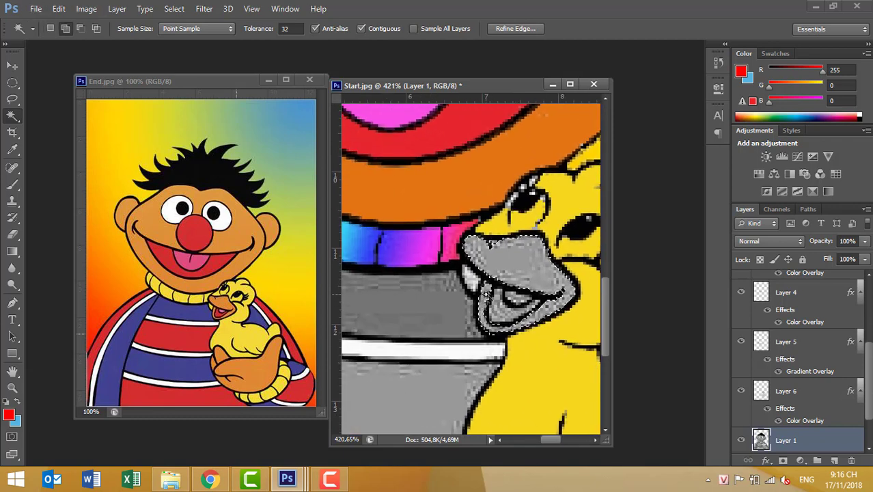
pyautogui.keyDown('shift'); pyautogui.click(482, 305); pyautogui.keyUp('shift')
pyautogui.scroll(-3, 557, 358)
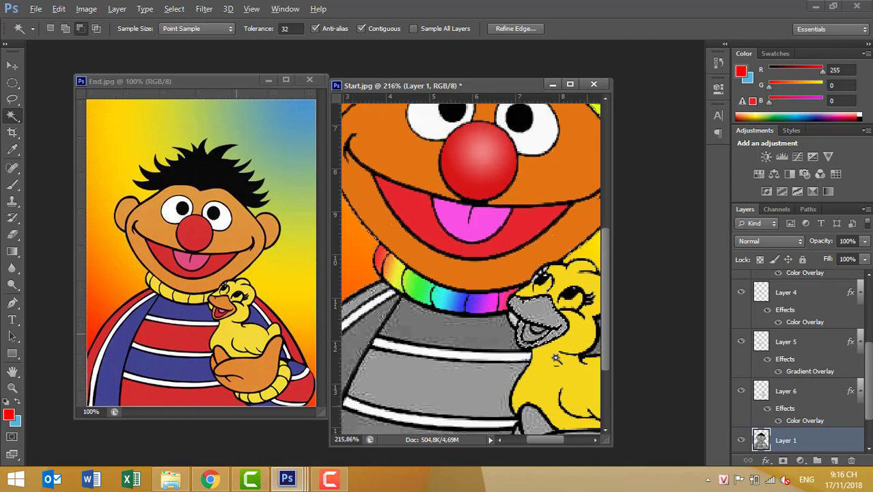
pyautogui.scroll(-2, 557, 359)
pyautogui.hotkey('ctrl', 'j')
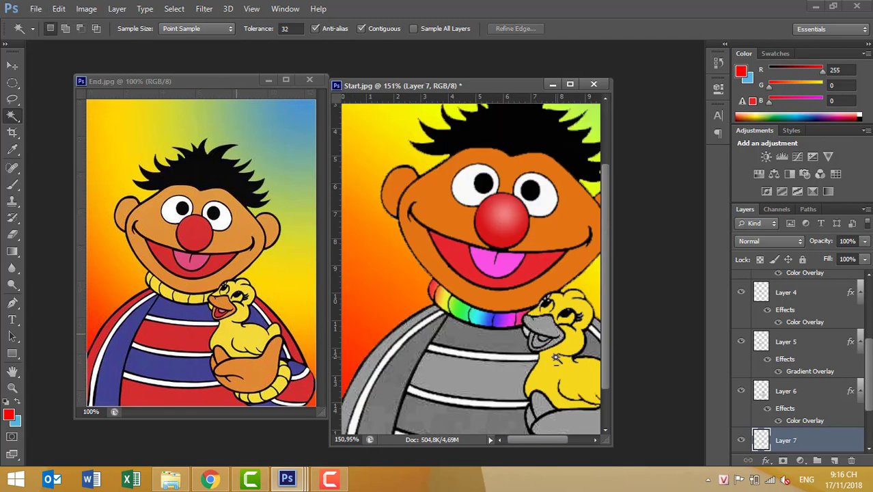
pyautogui.scroll(-3, 771, 383)
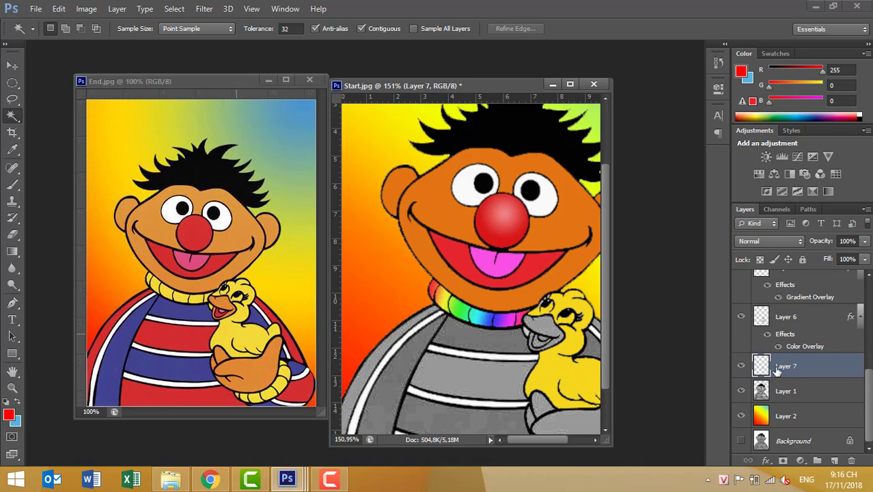
# Give Layer 7 an orange f37f1e Color Overlay sampled from the reference image.
pyautogui.rightClick(777, 369)
pyautogui.click(529, 75)
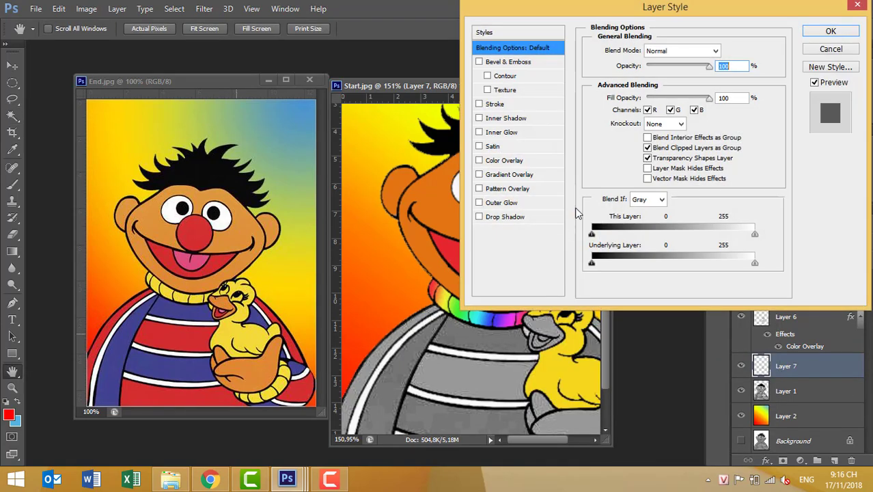
pyautogui.moveTo(562, 14); pyautogui.dragTo(640, 14)
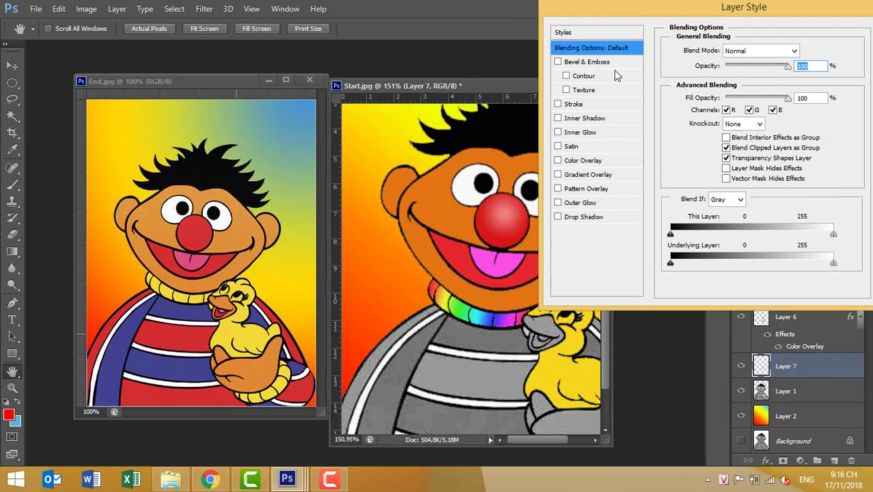
pyautogui.click(571, 164)
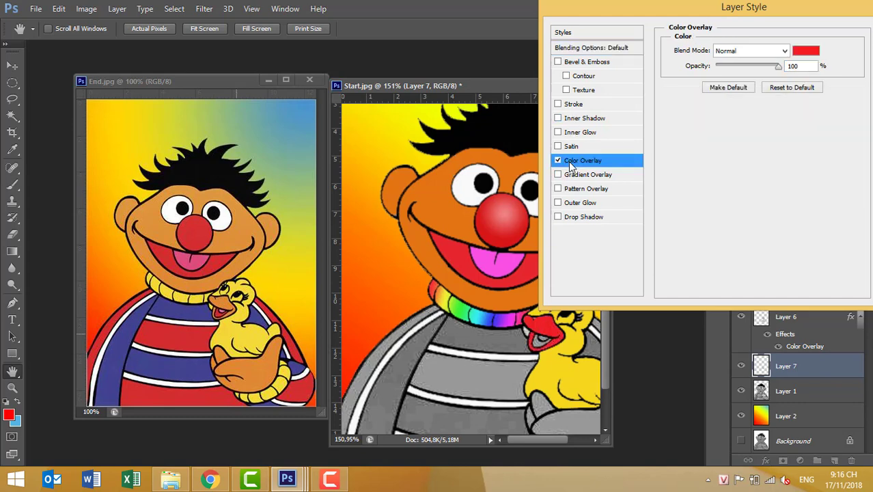
pyautogui.click(806, 51)
pyautogui.click(224, 302)
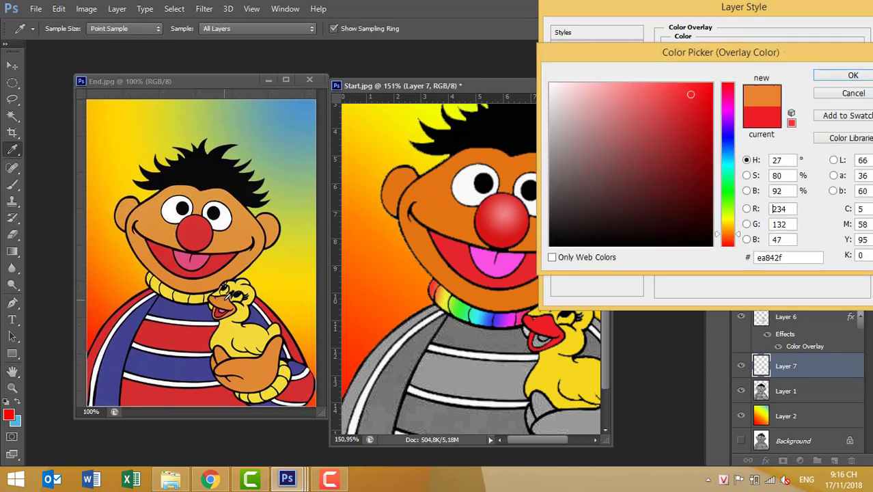
pyautogui.click(694, 98)
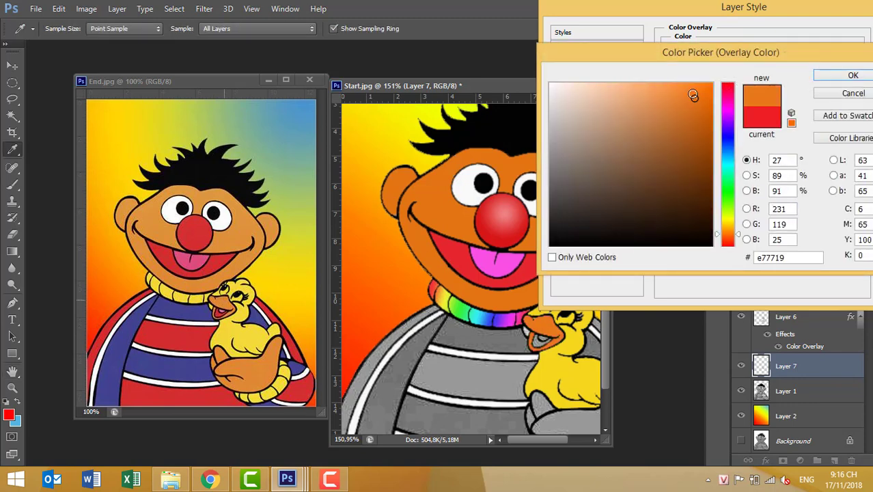
pyautogui.moveTo(693, 96); pyautogui.dragTo(693, 90)
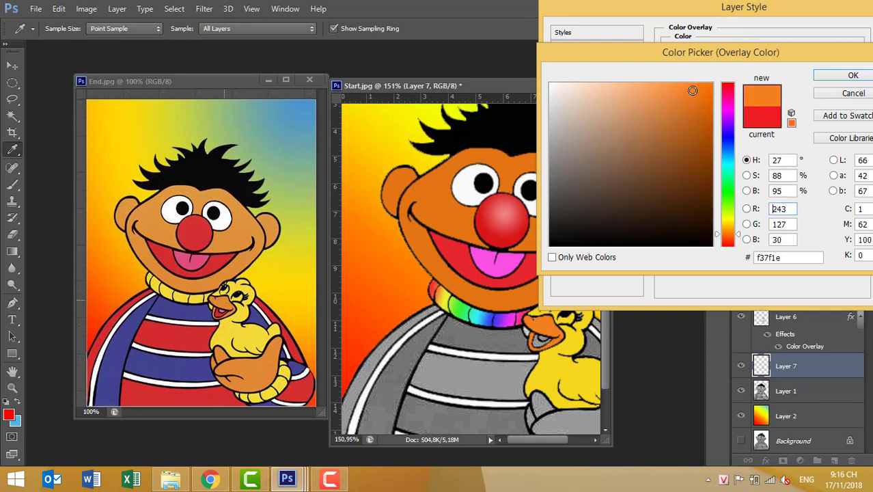
pyautogui.click(832, 79)
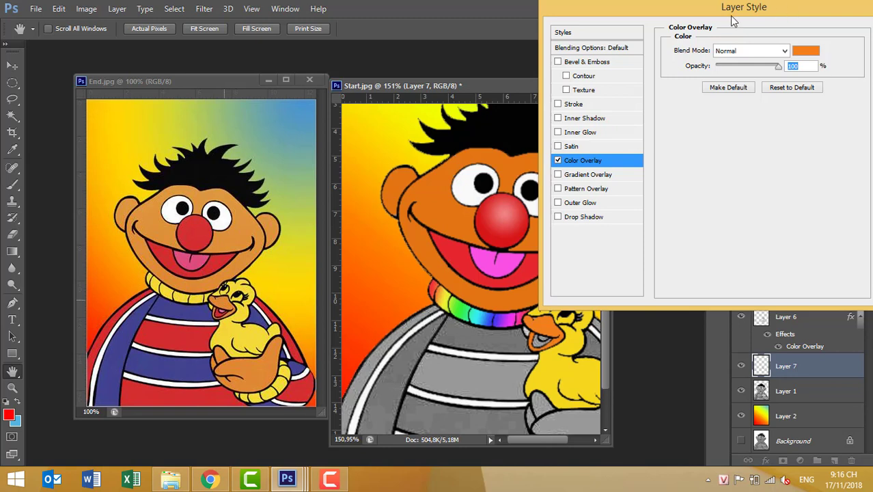
pyautogui.moveTo(729, 8); pyautogui.dragTo(597, 8)
pyautogui.click(764, 34)
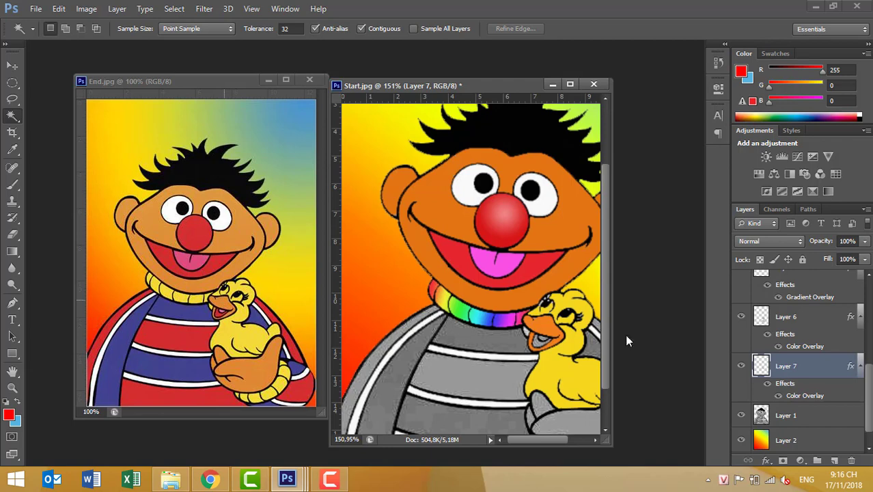
# Magic-wand the grey interior of the duck's open mouth on Layer 1.
pyautogui.click(805, 419)
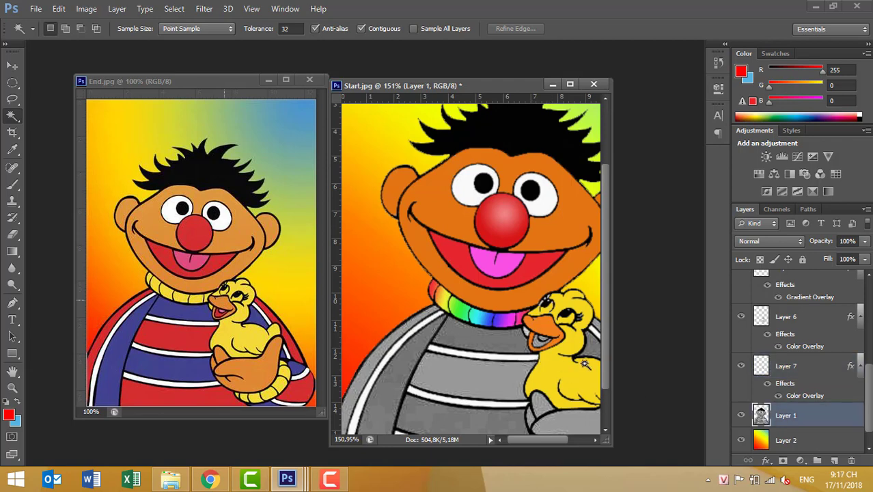
pyautogui.click(539, 341)
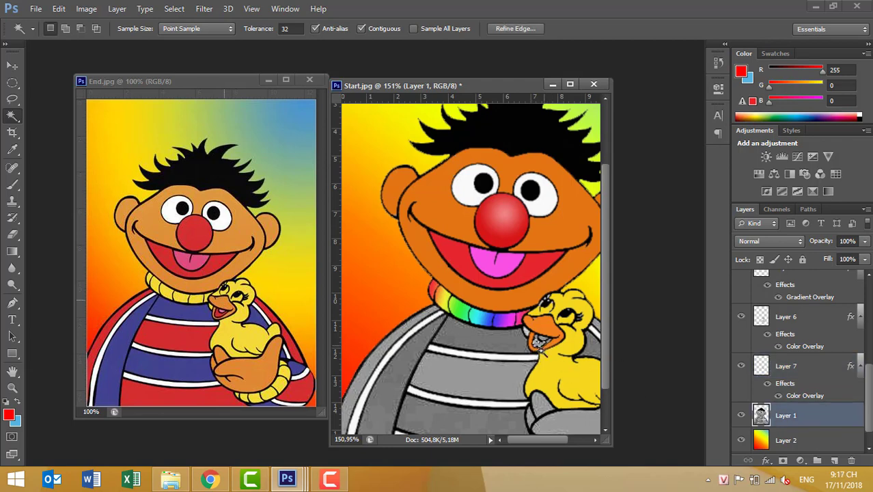
pyautogui.scroll(5, 515, 312)
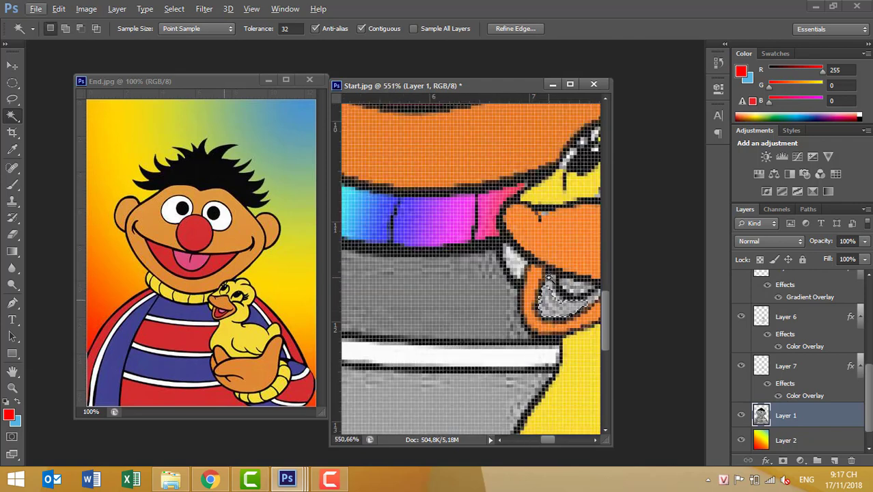
pyautogui.click(551, 286)
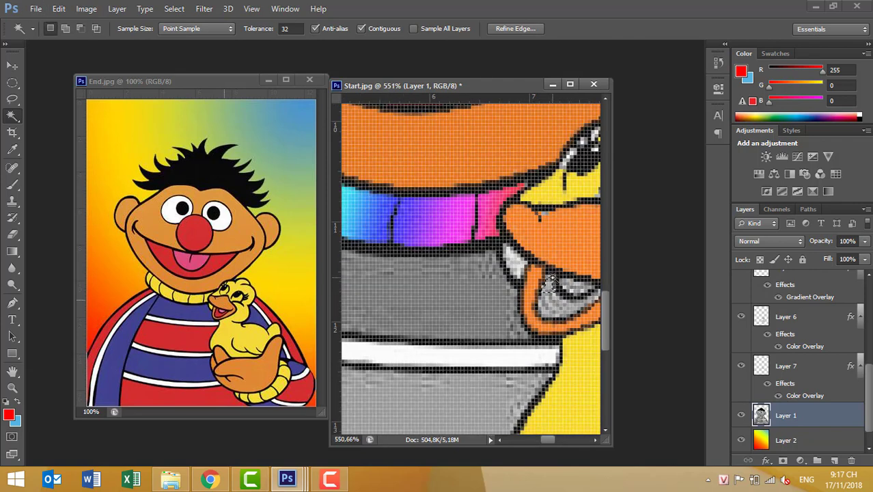
pyautogui.keyDown('shift'); pyautogui.click(560, 301); pyautogui.keyUp('shift')
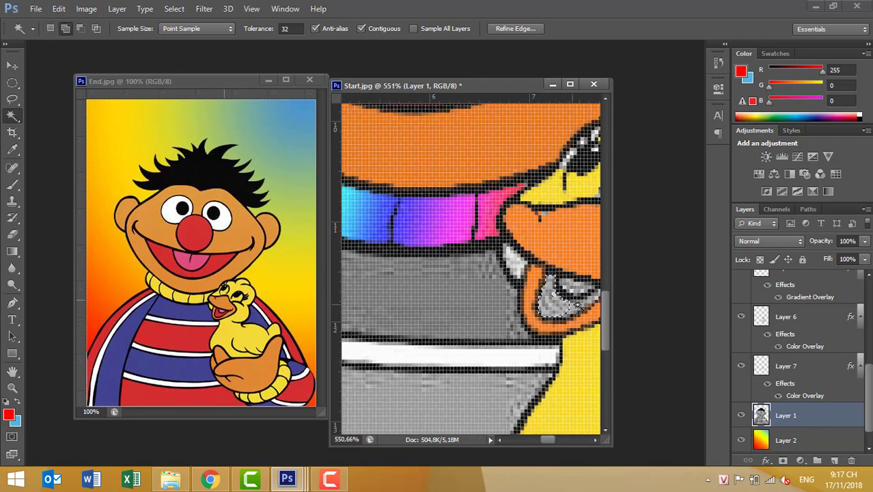
pyautogui.click(565, 306)
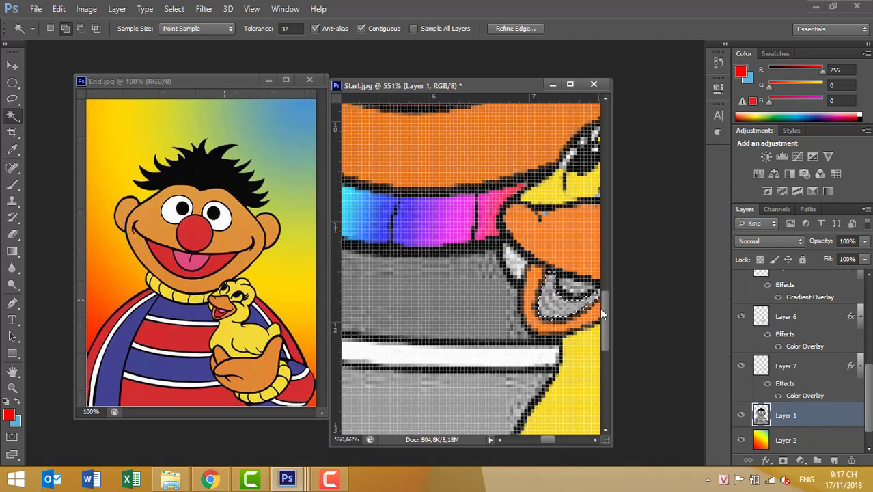
pyautogui.scroll(-2, 568, 307)
pyautogui.scroll(-3, 568, 314)
pyautogui.scroll(-1, 569, 315)
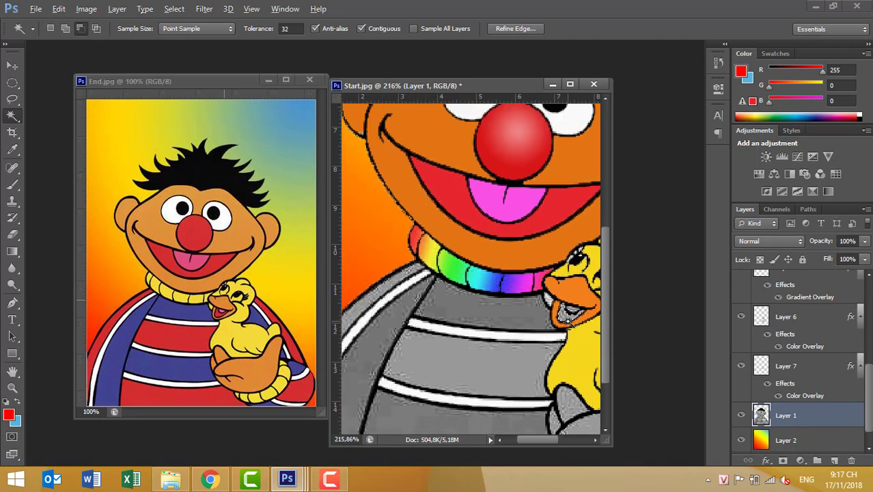
# Copy the mouth selection to new Layer 8 and enable a Color Overlay on it.
pyautogui.hotkey('ctrl', 'j')
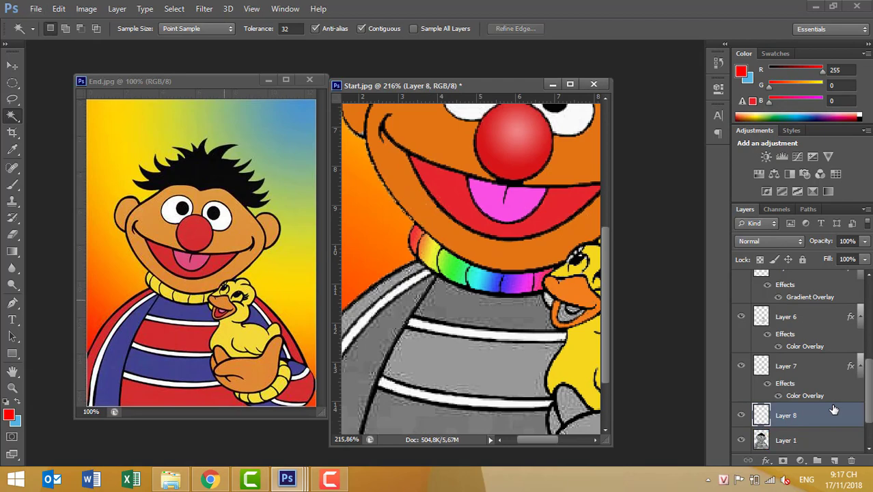
pyautogui.rightClick(812, 414)
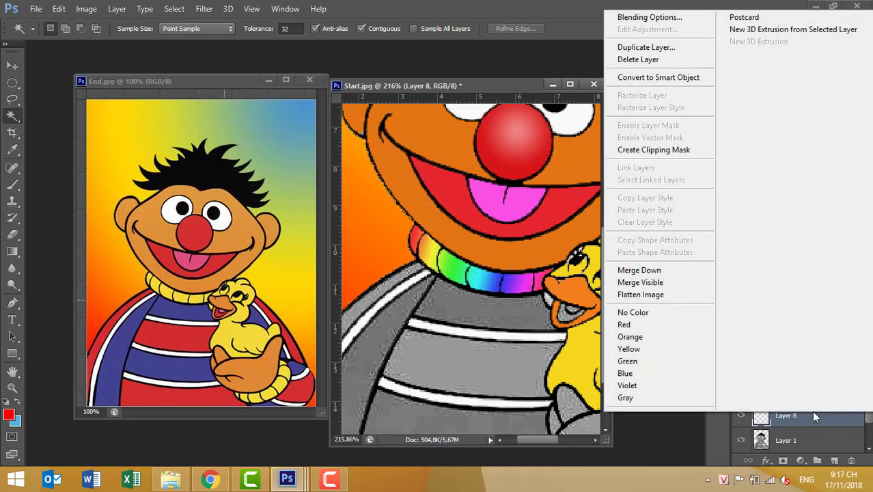
pyautogui.click(638, 17)
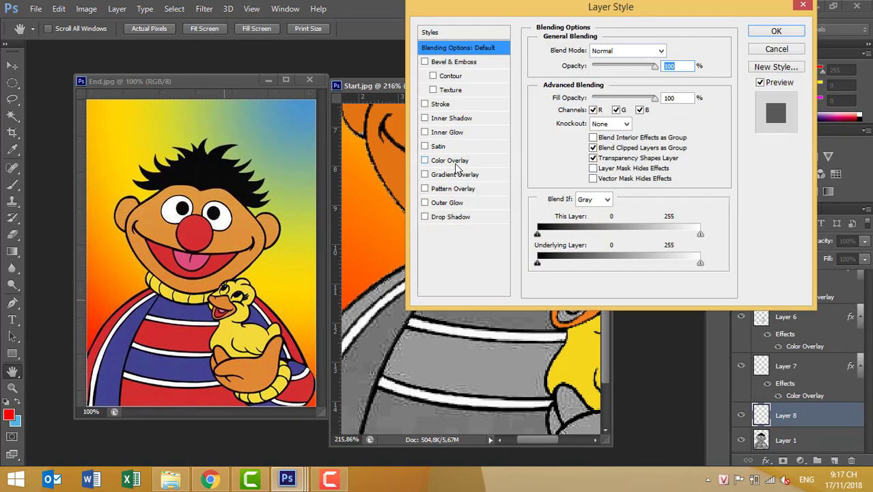
pyautogui.click(457, 163)
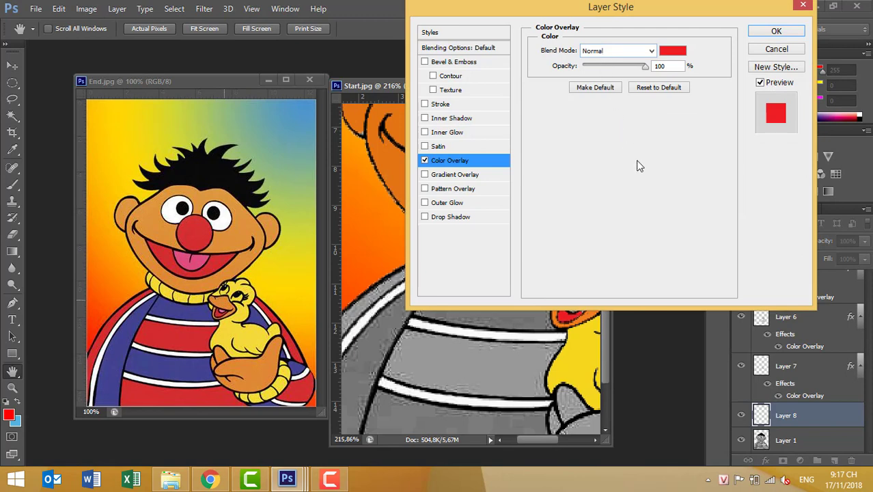
# Set the overlay colour to deep pink ea0651 and apply it to the mouth.
pyautogui.click(673, 52)
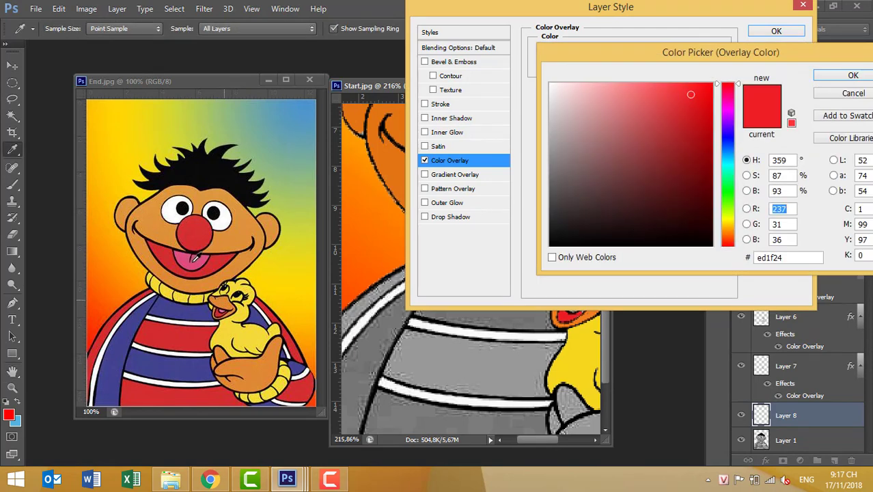
pyautogui.click(194, 259)
pyautogui.click(730, 97)
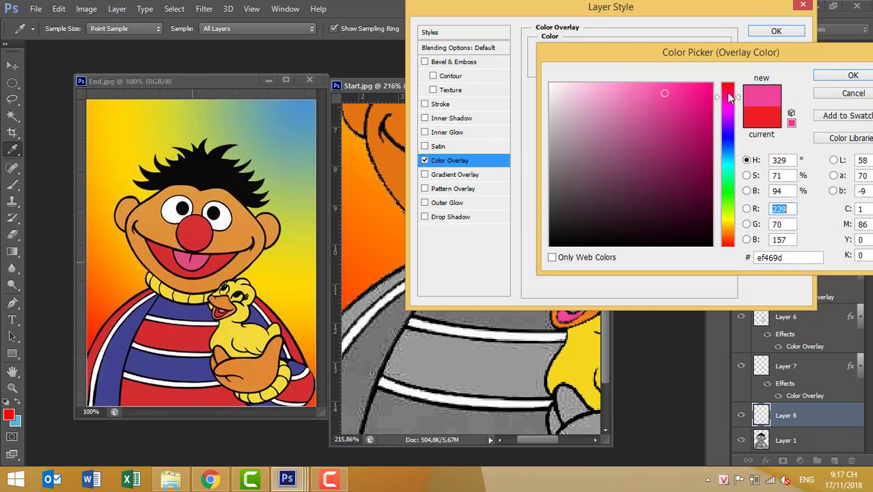
pyautogui.moveTo(671, 101); pyautogui.dragTo(657, 84)
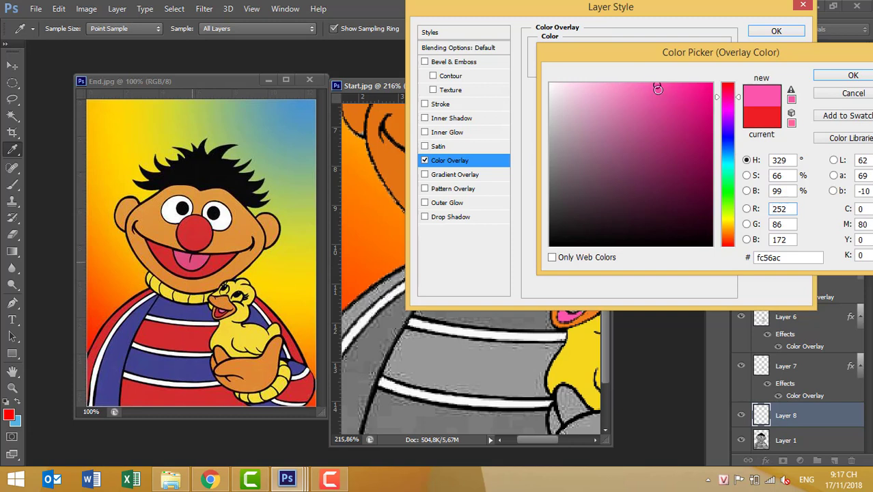
pyautogui.moveTo(730, 100); pyautogui.dragTo(729, 100)
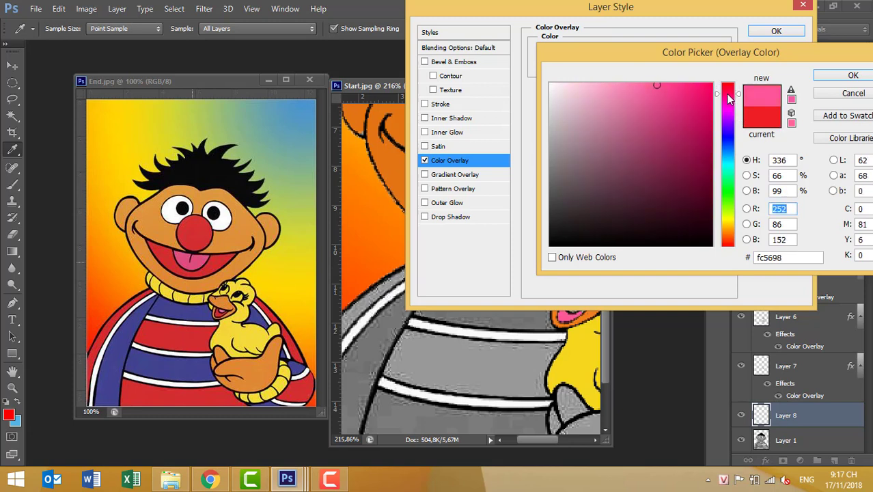
pyautogui.click(673, 84)
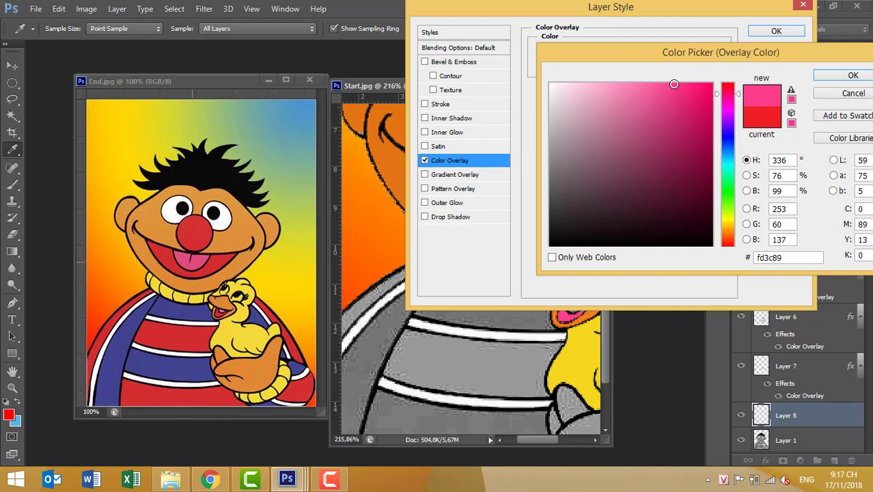
pyautogui.moveTo(673, 84); pyautogui.dragTo(682, 85)
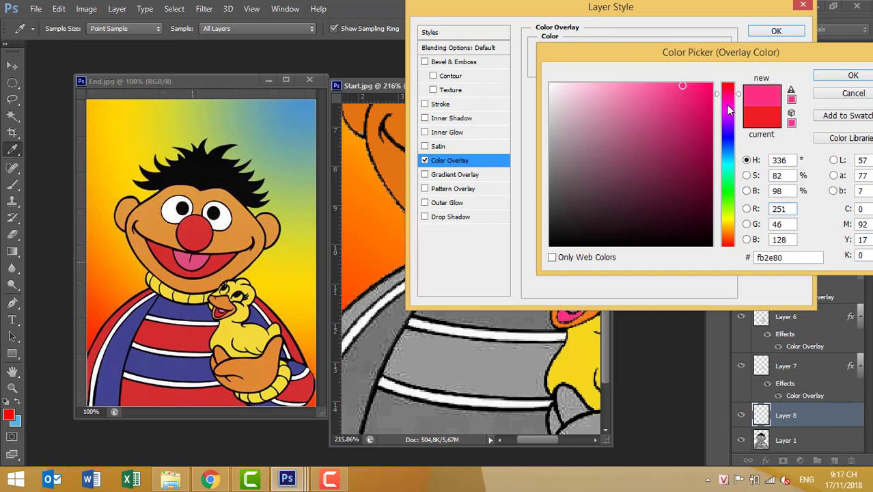
pyautogui.moveTo(730, 110)
pyautogui.mouseDown()
pyautogui.moveTo(730, 91)
pyautogui.moveTo(705, 108)
pyautogui.moveTo(708, 95)
pyautogui.mouseUp()
pyautogui.click(705, 118)
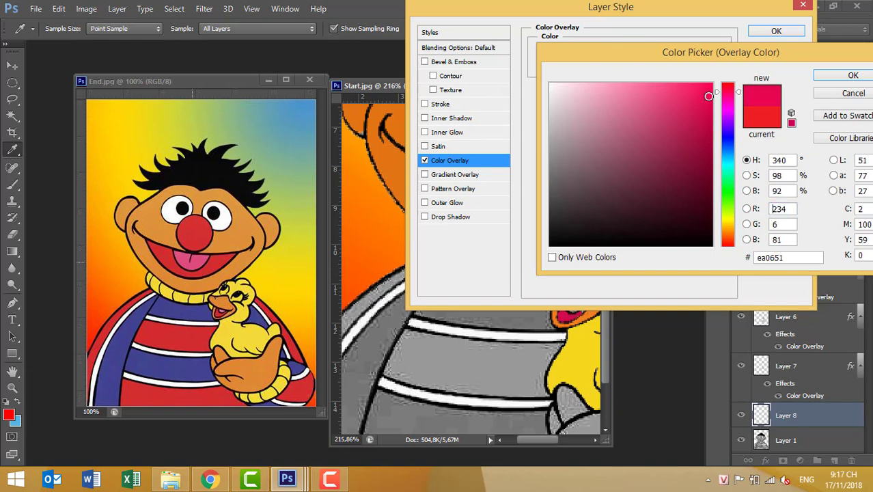
pyautogui.moveTo(699, 60); pyautogui.dragTo(659, 23)
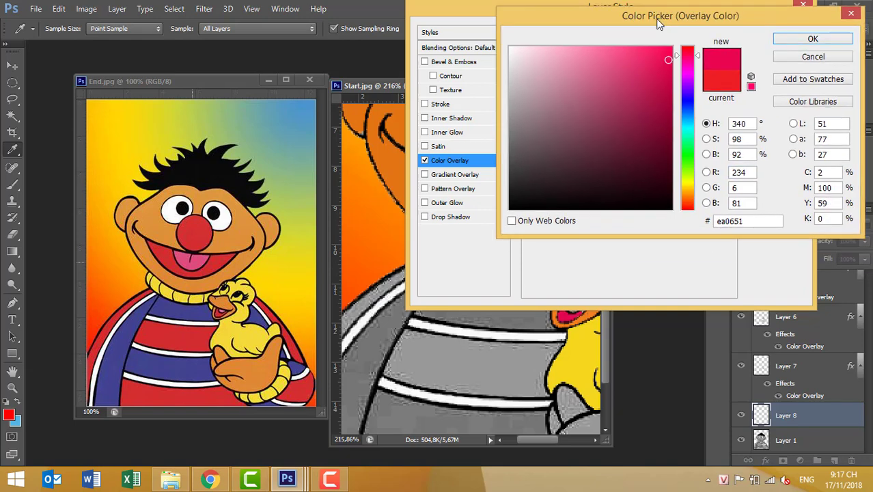
pyautogui.click(813, 39)
pyautogui.moveTo(718, 12)
pyautogui.mouseDown()
pyautogui.moveTo(454, 10)
pyautogui.moveTo(655, 6)
pyautogui.mouseUp()
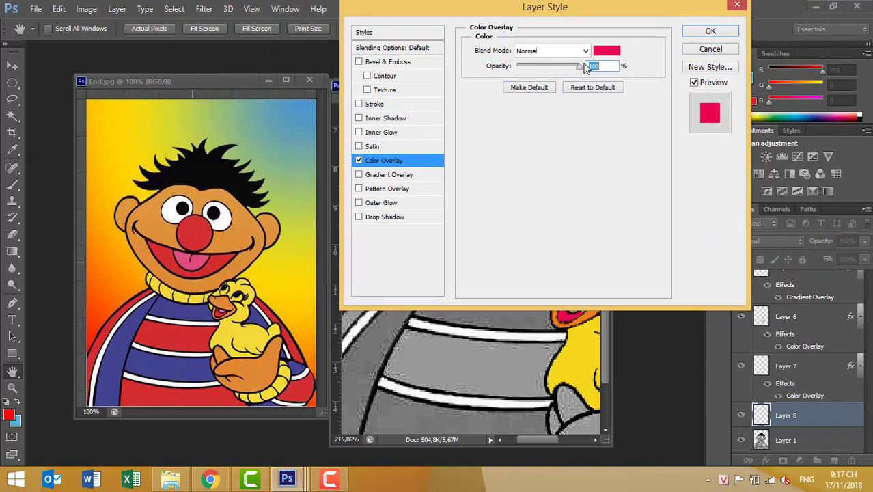
pyautogui.click(712, 31)
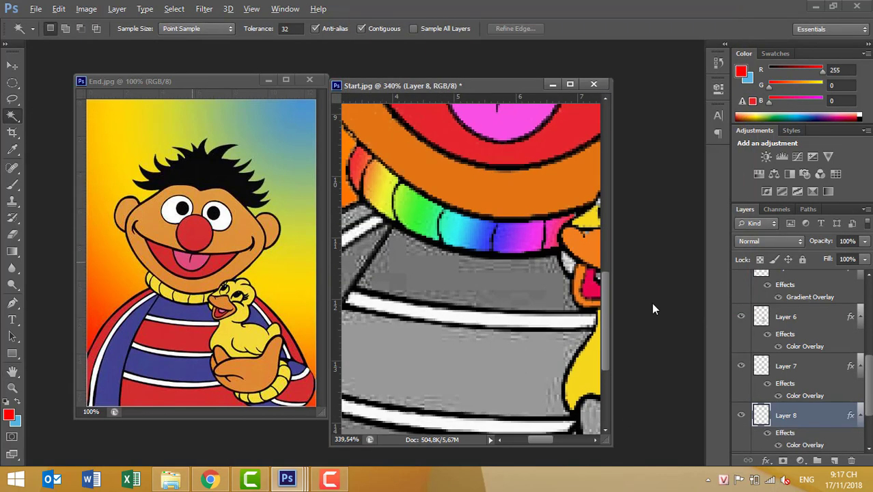
# Select the duck's grey beak area on Layer 1 and copy it to new Layer 9.
pyautogui.scroll(2, 519, 287)
pyautogui.scroll(2, 519, 287)
pyautogui.moveTo(518, 287); pyautogui.dragTo(360, 292)
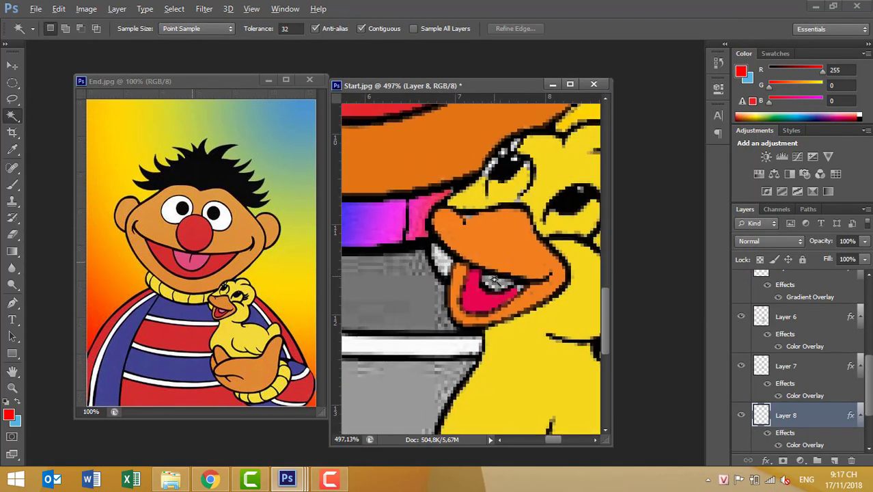
pyautogui.click(504, 283)
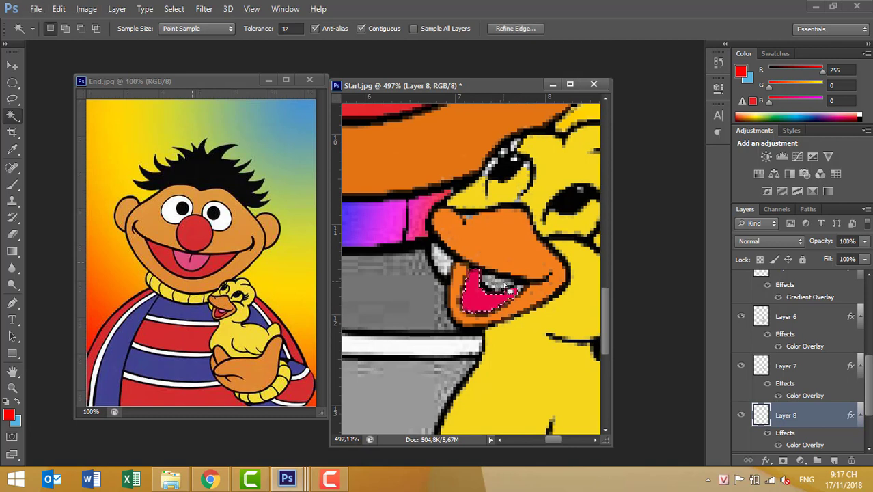
pyautogui.hotkey('ctrl', 'd')
pyautogui.scroll(-2, 813, 423)
pyautogui.click(784, 392)
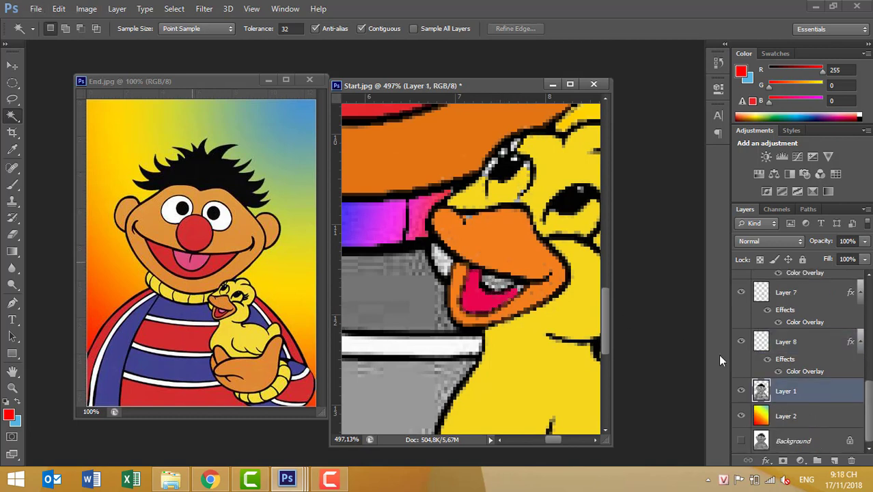
pyautogui.click(495, 282)
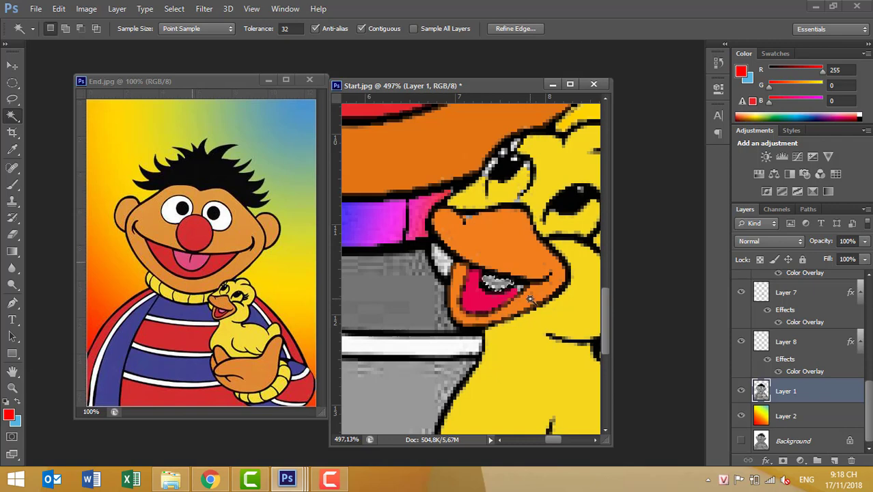
pyautogui.hotkey('ctrl', 'j')
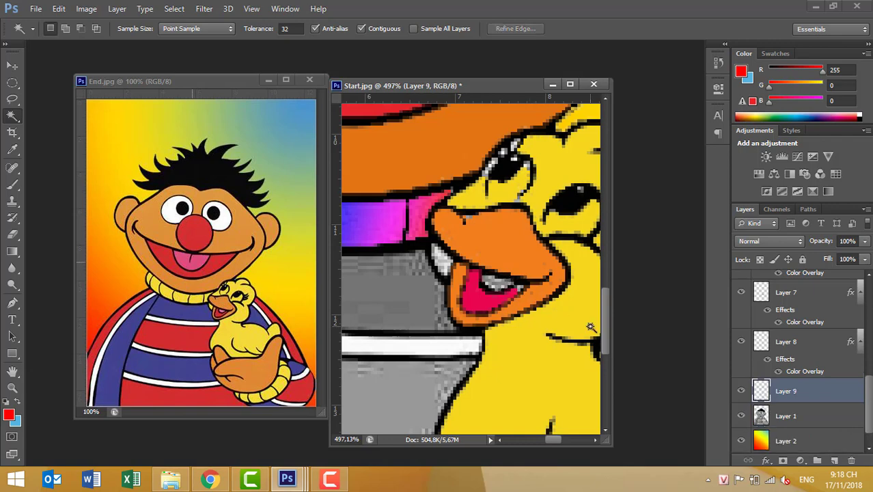
# Give Layer 9 a darker orange d36508 Color Overlay.
pyautogui.rightClick(830, 385)
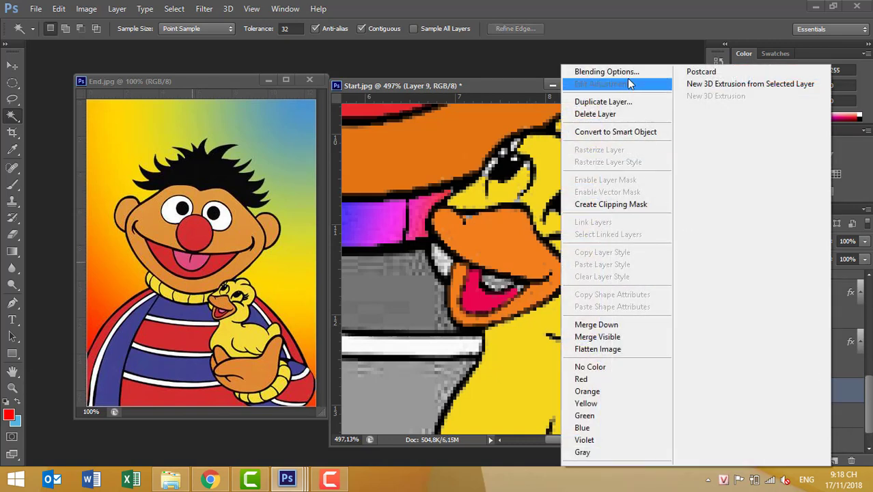
pyautogui.click(623, 73)
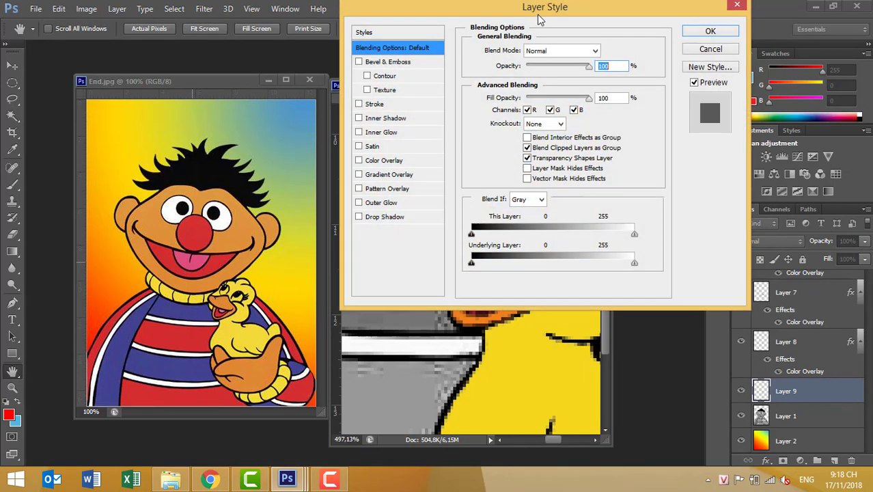
pyautogui.moveTo(553, 8); pyautogui.dragTo(711, 9)
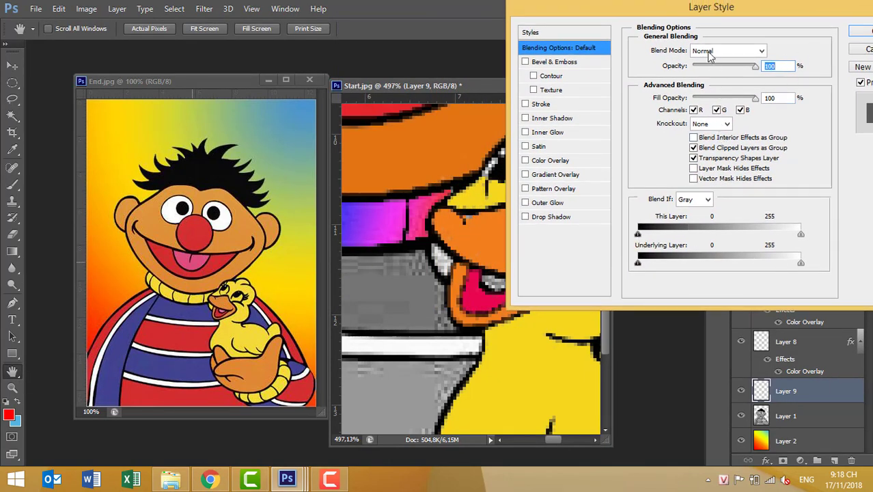
pyautogui.click(549, 161)
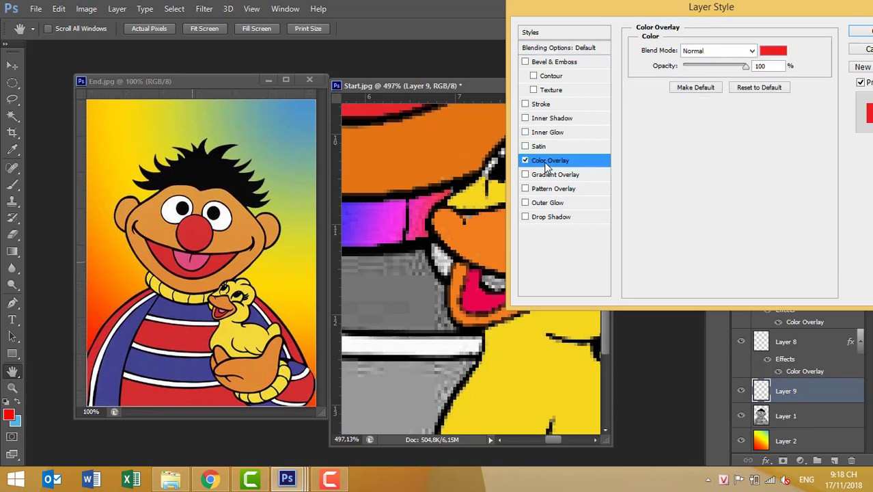
pyautogui.click(774, 51)
pyautogui.click(475, 232)
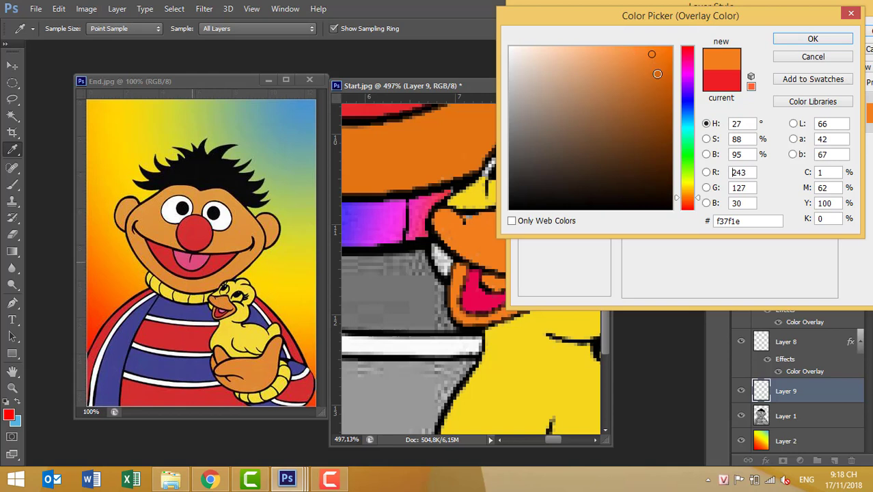
pyautogui.click(658, 74)
pyautogui.click(657, 86)
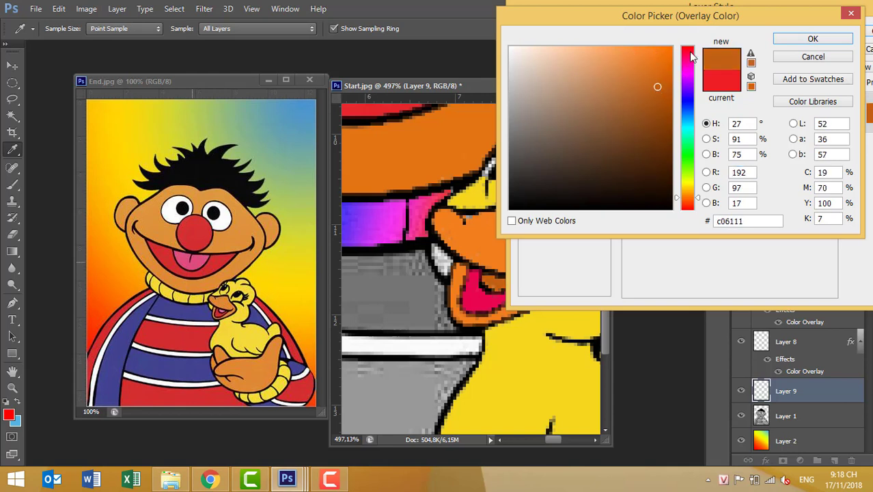
pyautogui.moveTo(660, 57); pyautogui.dragTo(667, 75)
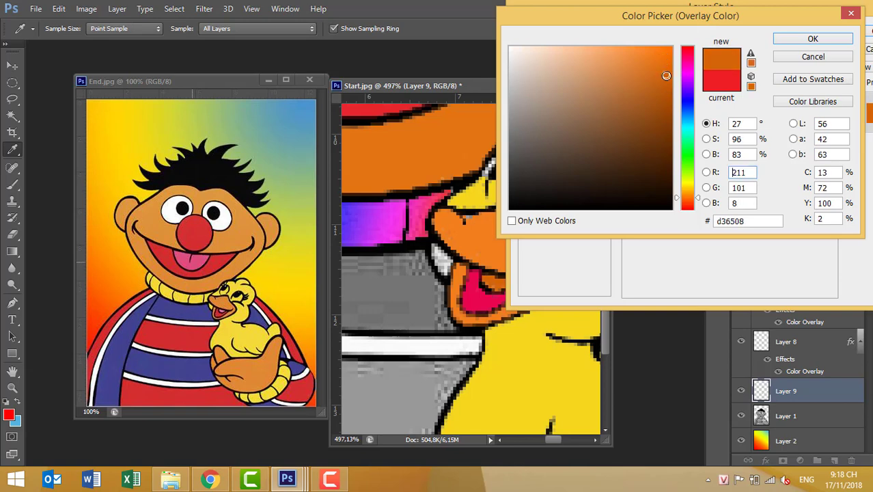
pyautogui.click(813, 39)
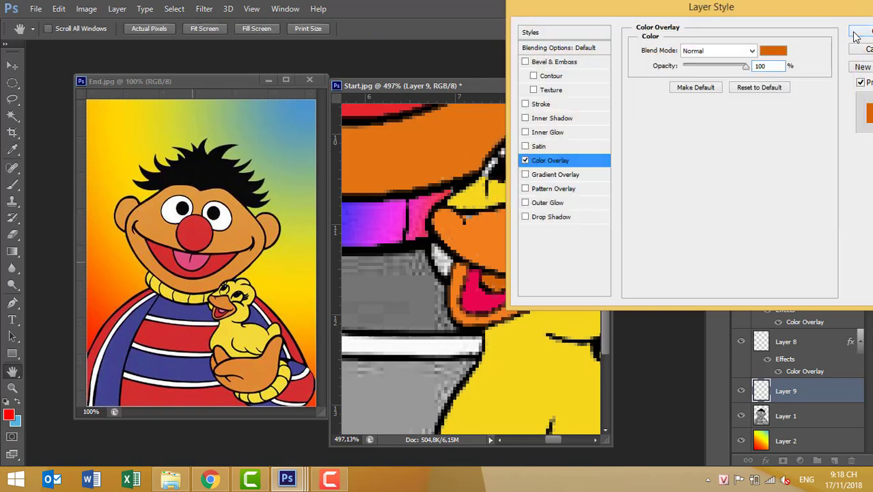
pyautogui.click(854, 38)
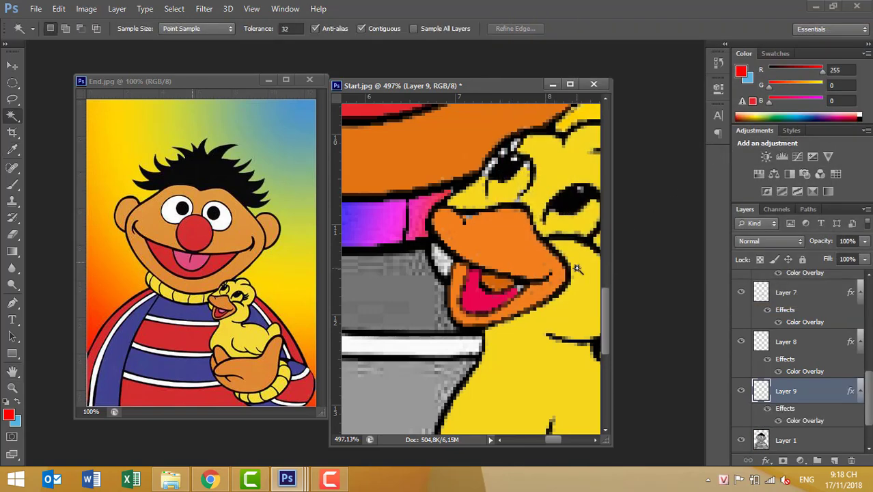
# Select Ernie's grey hand under the duck on Layer 1 and copy it to Layer 10.
pyautogui.scroll(-3, 578, 269)
pyautogui.scroll(-2, 577, 268)
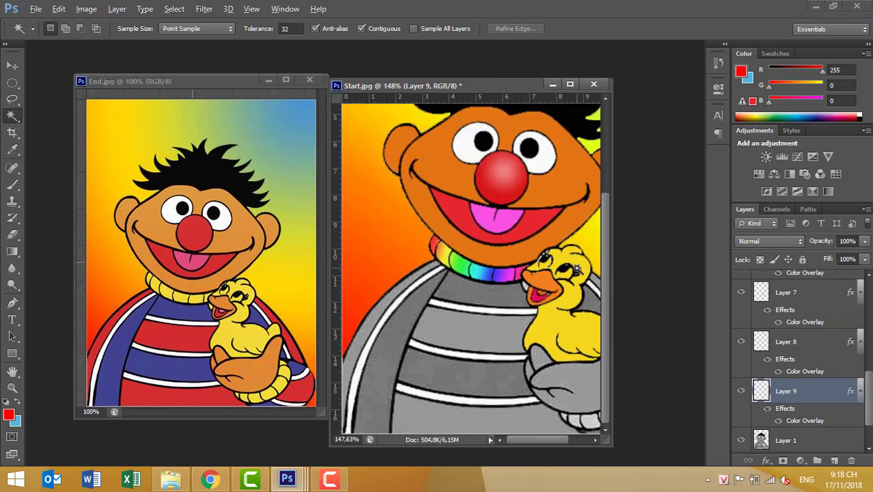
pyautogui.moveTo(583, 314); pyautogui.dragTo(501, 314)
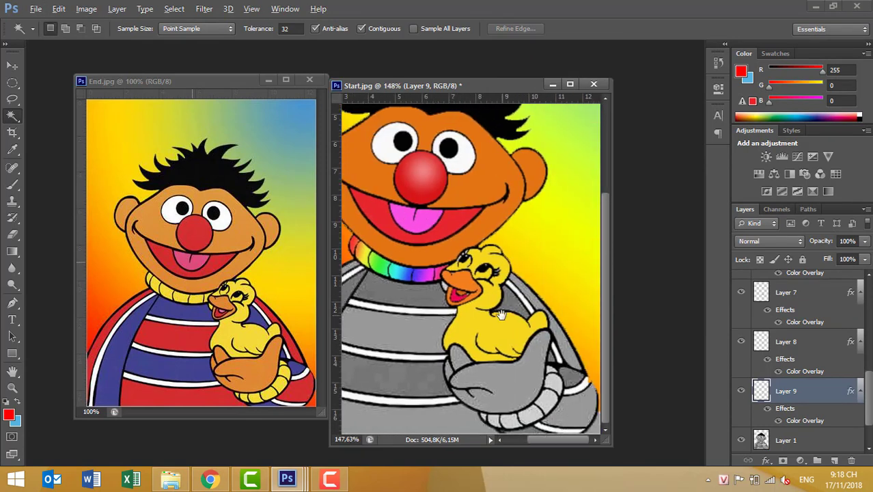
pyautogui.scroll(-2, 501, 314)
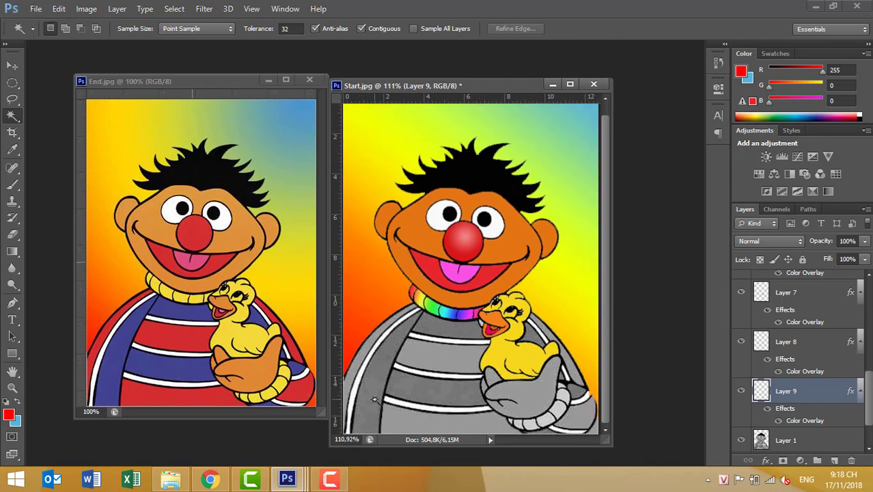
pyautogui.click(781, 440)
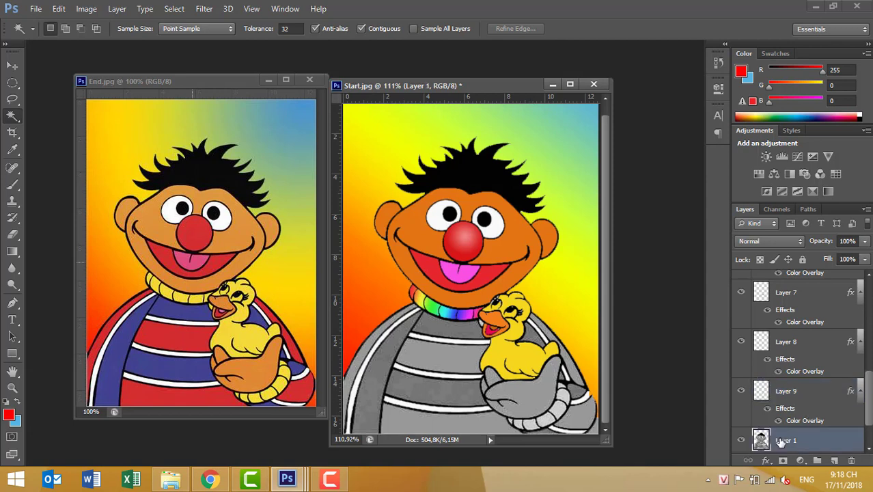
pyautogui.click(538, 400)
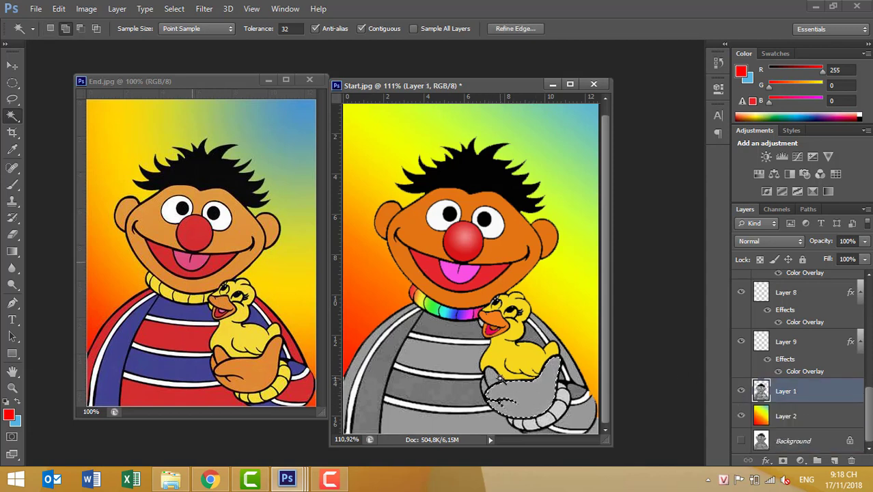
pyautogui.keyDown('shift'); pyautogui.click(485, 386); pyautogui.keyUp('shift')
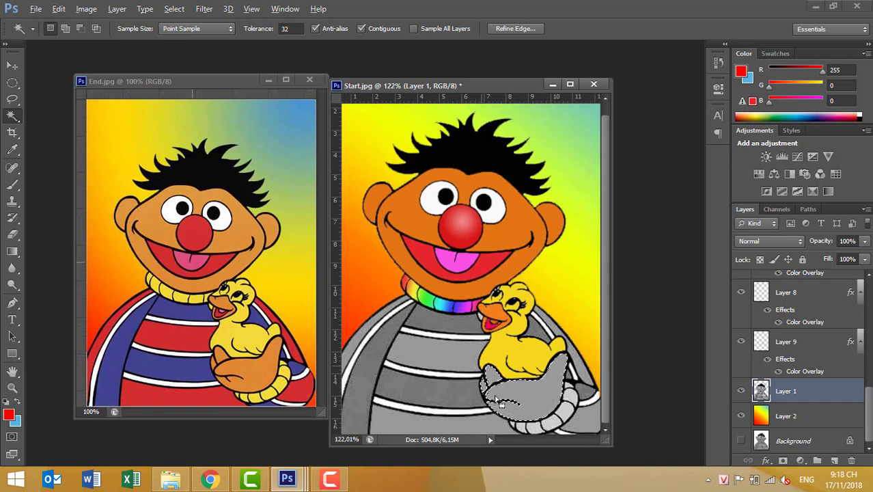
pyautogui.scroll(3, 482, 397)
pyautogui.scroll(2, 478, 396)
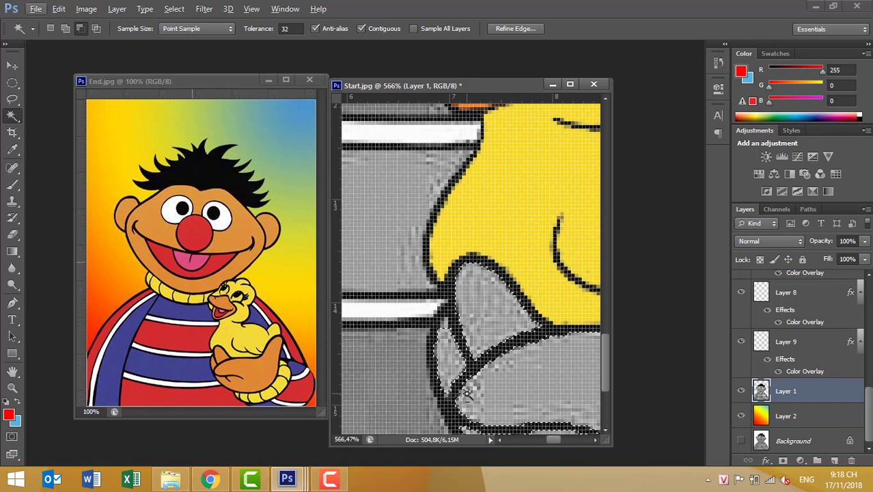
pyautogui.press('shift')
pyautogui.scroll(-1, 506, 401)
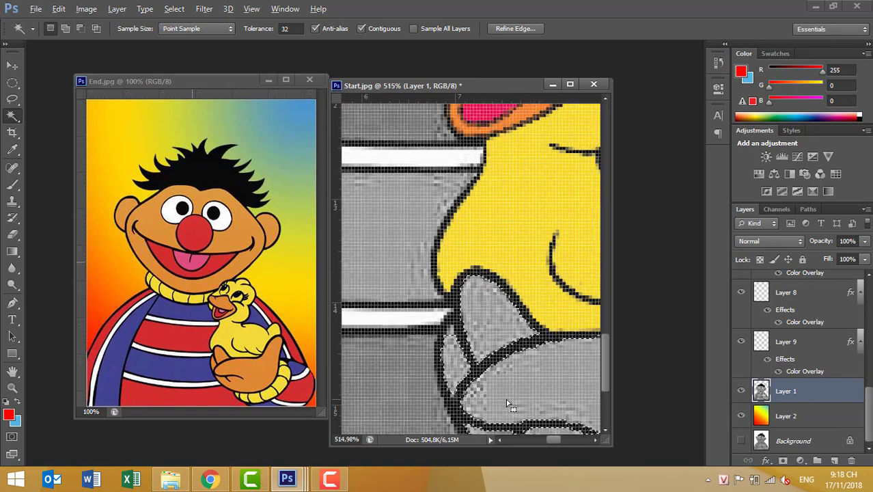
pyautogui.scroll(-2, 507, 402)
pyautogui.scroll(-2, 506, 401)
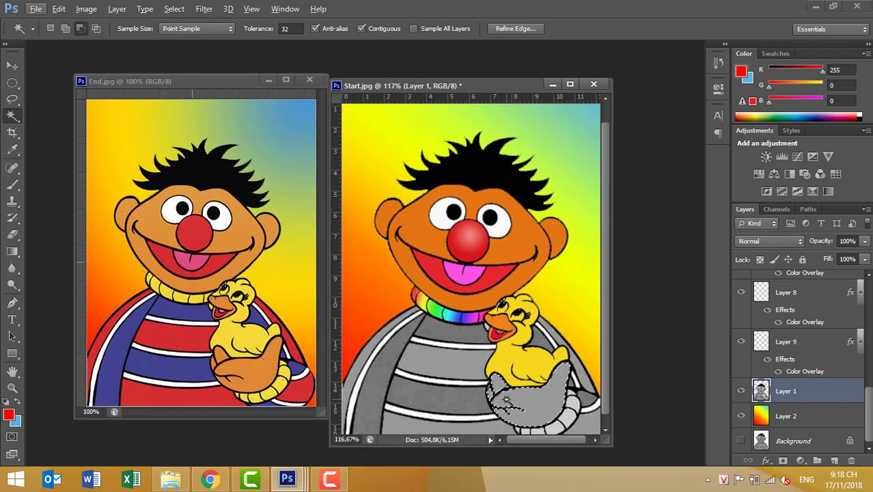
pyautogui.hotkey('ctrl', 'j')
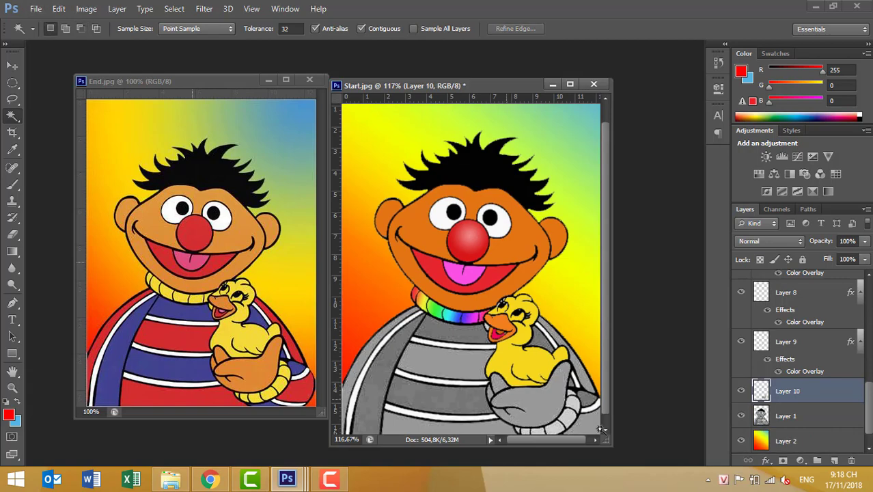
# Enable a Color Overlay on Layer 10 and sample orange from Ernie's face.
pyautogui.rightClick(816, 395)
pyautogui.click(555, 73)
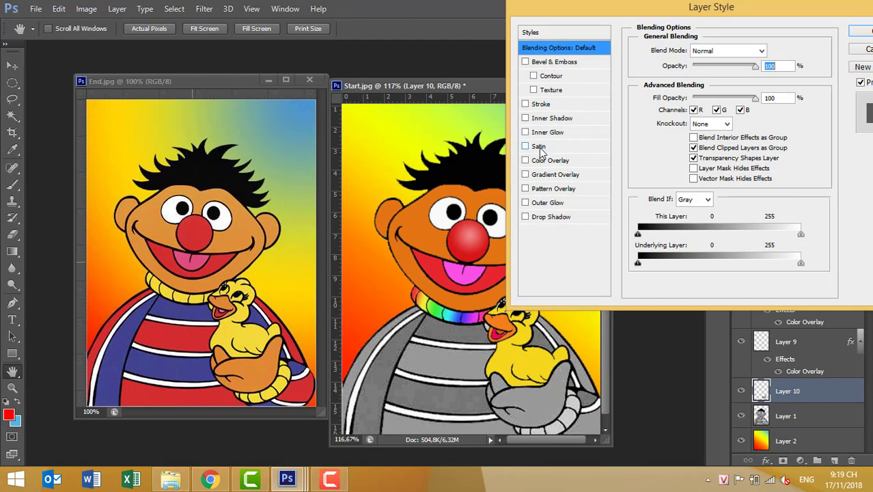
pyautogui.click(551, 161)
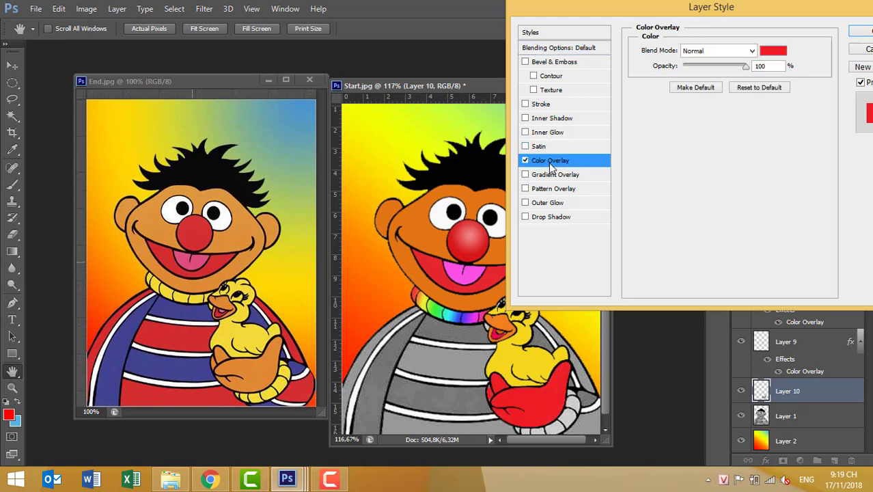
pyautogui.click(773, 50)
pyautogui.click(422, 225)
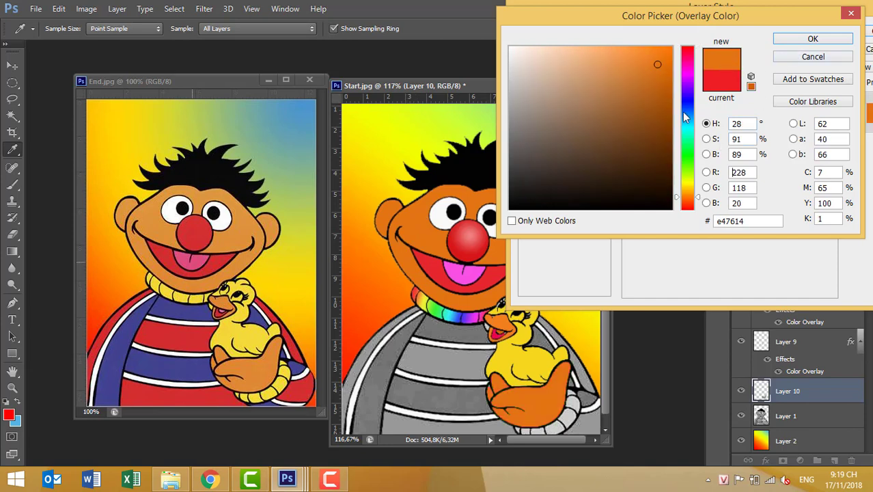
# Adjust the overlay orange to db6209 and apply it to the hand.
pyautogui.click(661, 81)
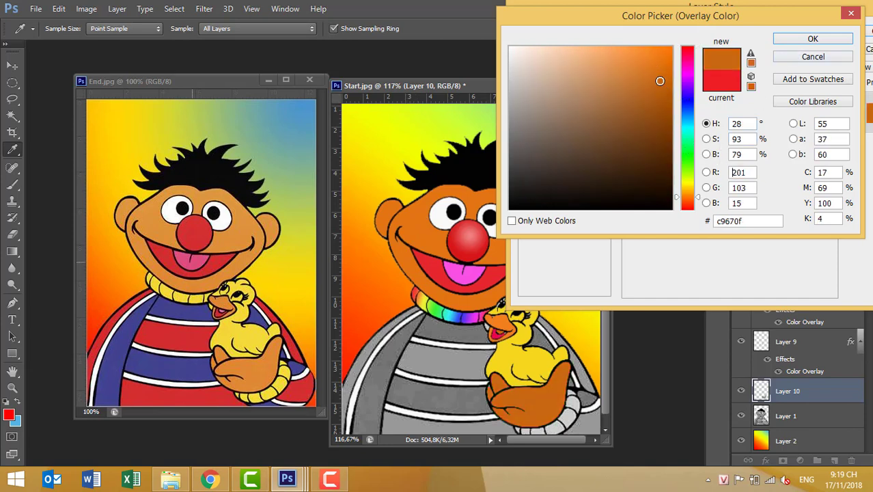
pyautogui.click(649, 79)
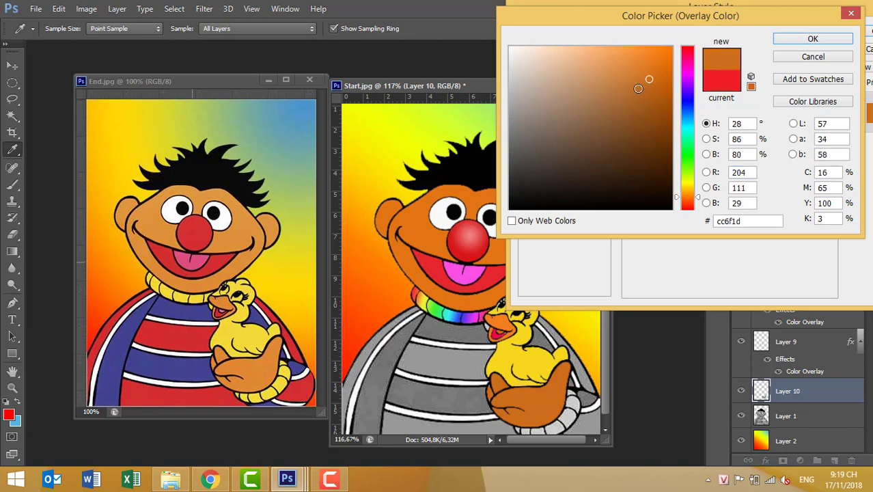
pyautogui.click(661, 79)
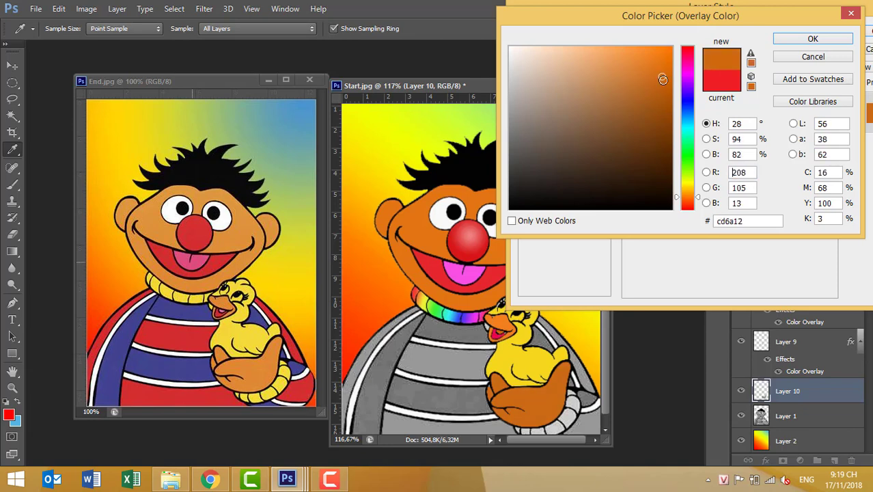
pyautogui.click(667, 86)
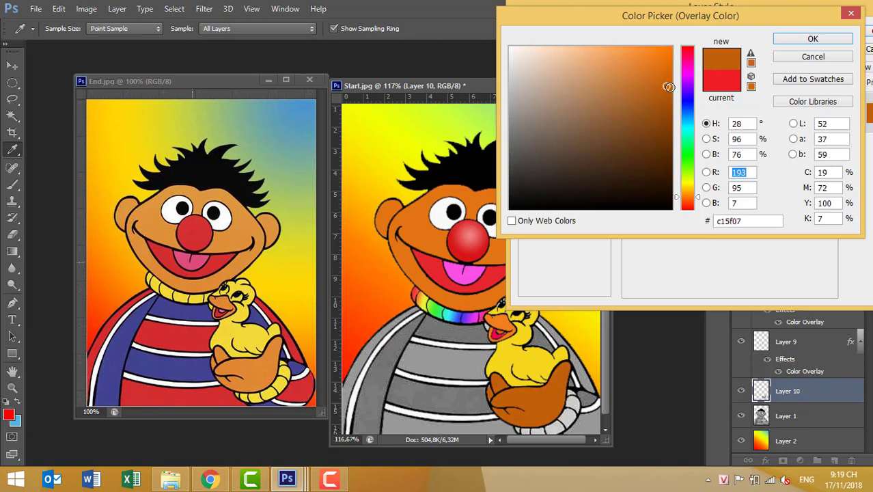
pyautogui.click(671, 88)
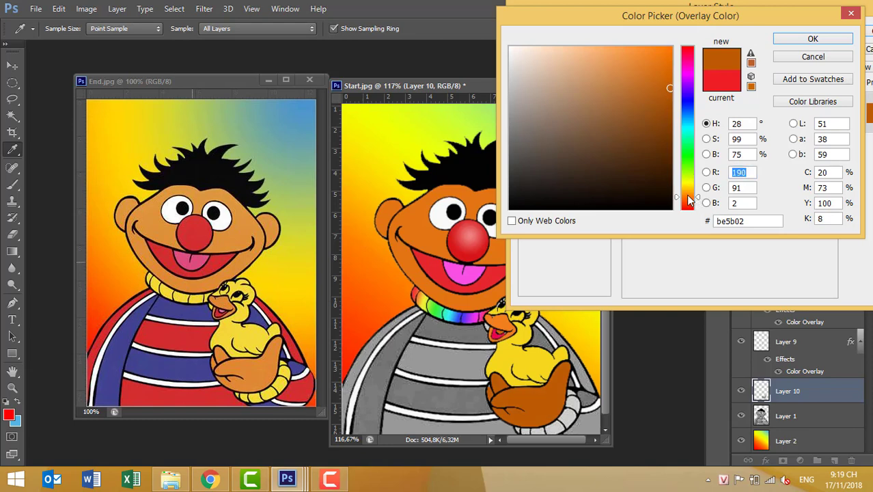
pyautogui.moveTo(689, 198); pyautogui.dragTo(688, 202)
pyautogui.click(662, 76)
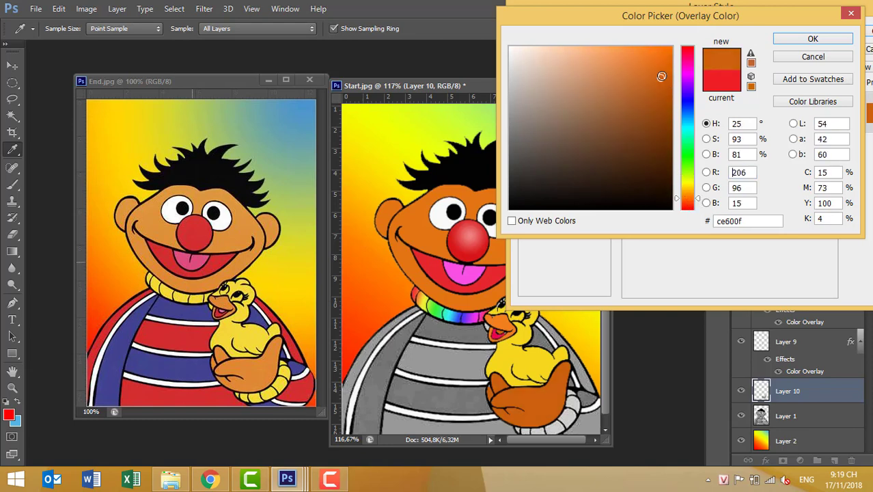
pyautogui.click(667, 69)
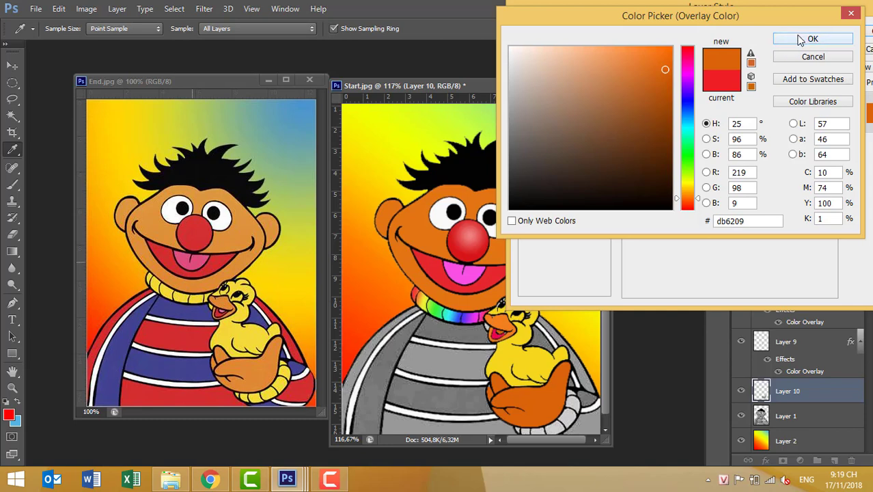
pyautogui.click(800, 41)
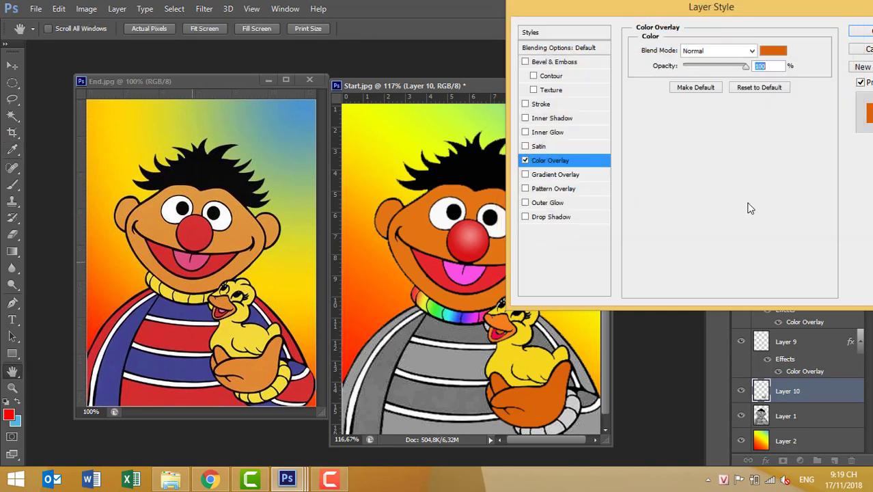
pyautogui.click(857, 38)
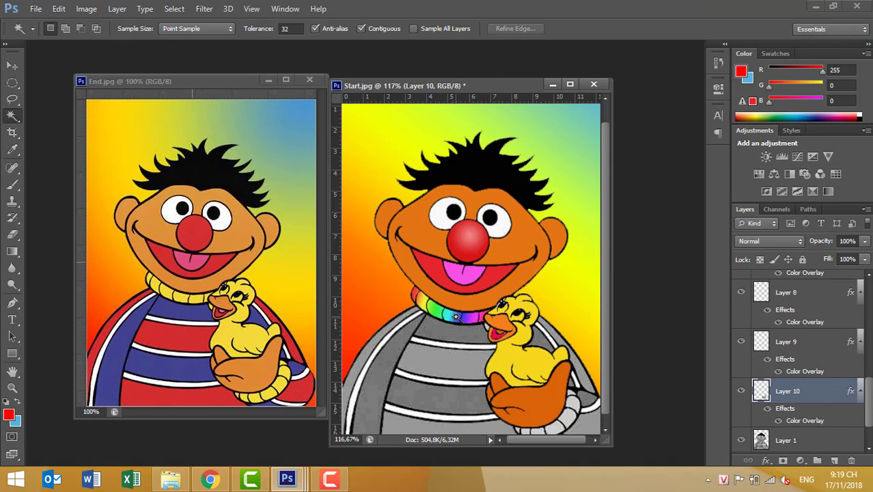
# Select the grey cuff segments under the duck on Layer 1 and copy them to a new layer.
pyautogui.scroll(-1, 550, 383)
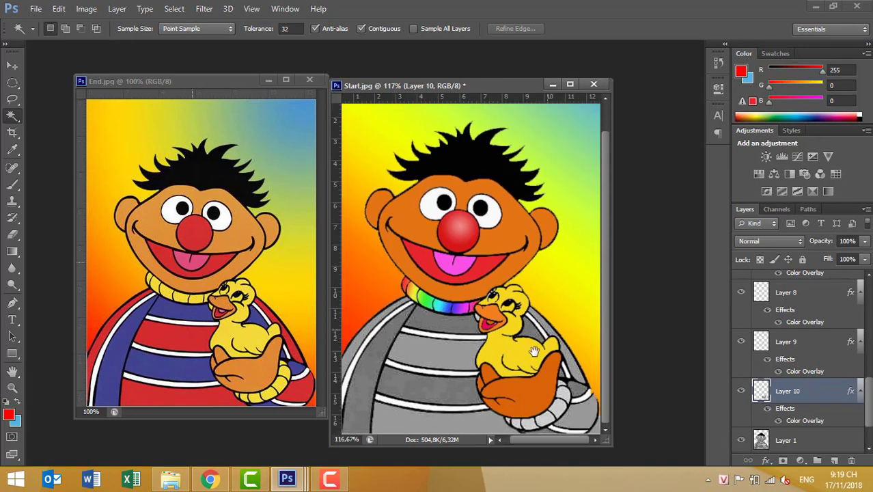
pyautogui.hscroll(-1, 541, 370)
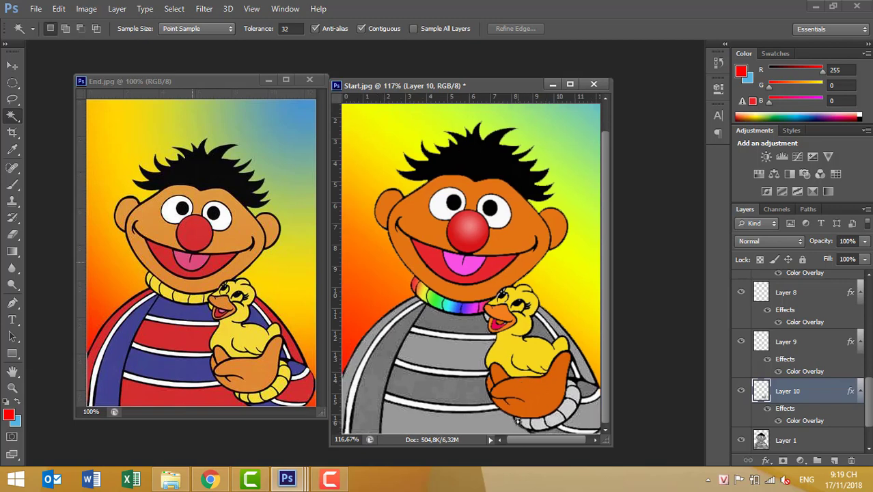
pyautogui.click(752, 435)
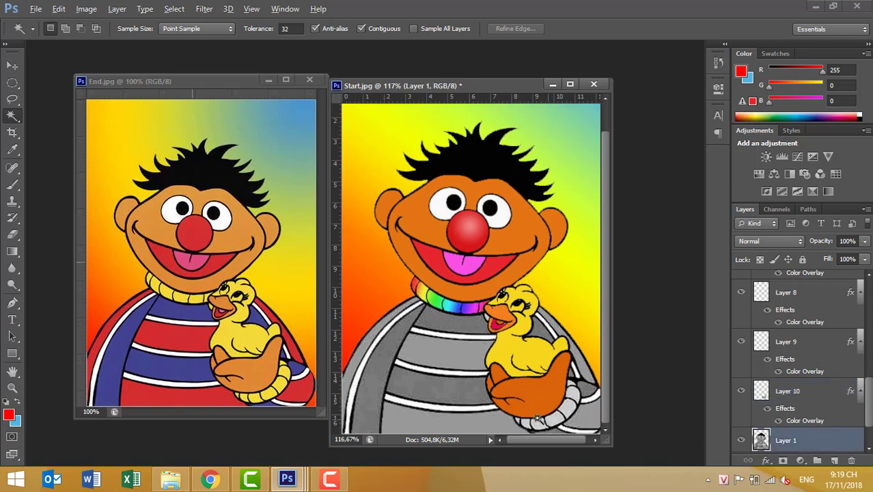
pyautogui.scroll(2, 538, 418)
pyautogui.scroll(1, 537, 418)
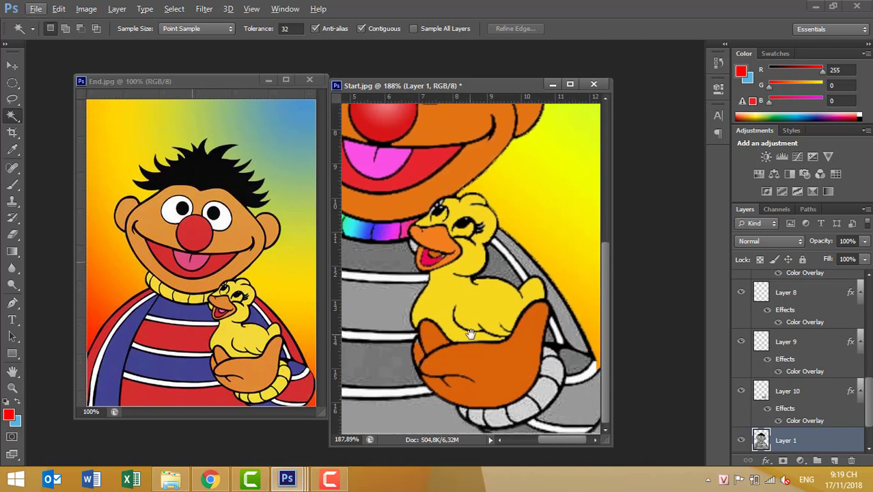
pyautogui.click(465, 410)
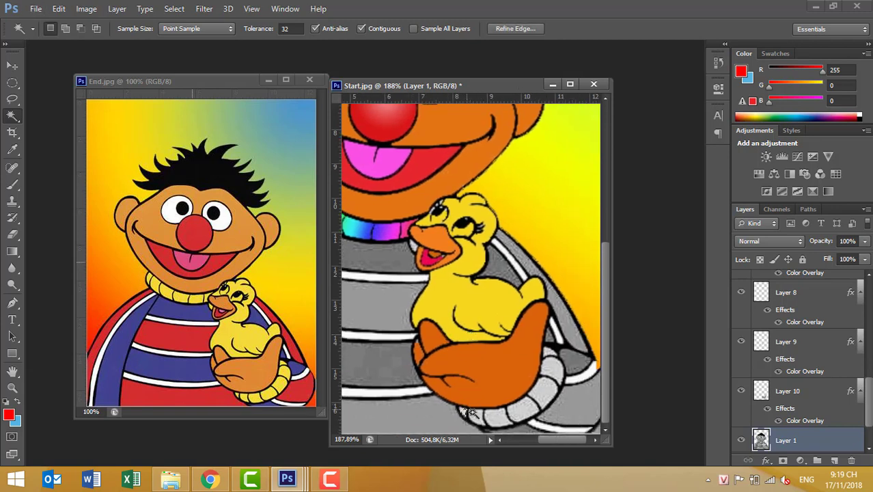
pyautogui.keyDown('shift'); pyautogui.click(476, 418); pyautogui.keyUp('shift')
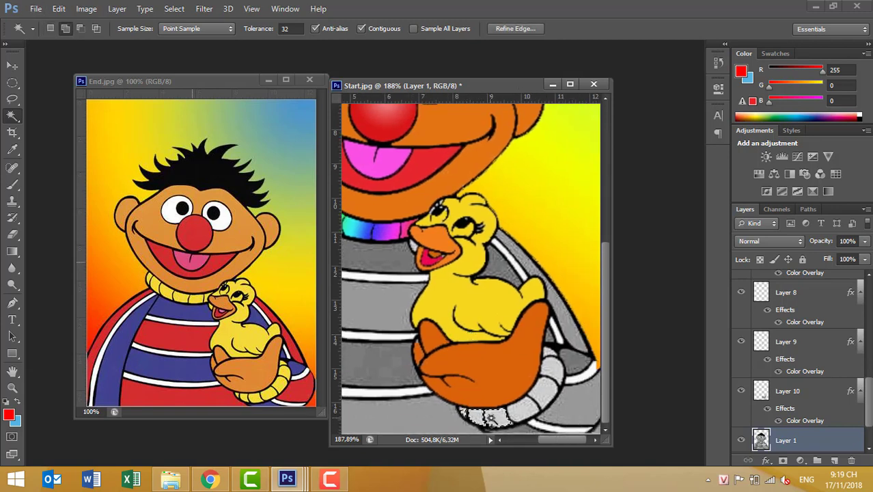
pyautogui.keyDown('shift'); pyautogui.click(516, 415); pyautogui.keyUp('shift')
pyautogui.keyDown('shift'); pyautogui.click(546, 394); pyautogui.keyUp('shift')
pyautogui.keyDown('shift'); pyautogui.click(552, 376); pyautogui.keyUp('shift')
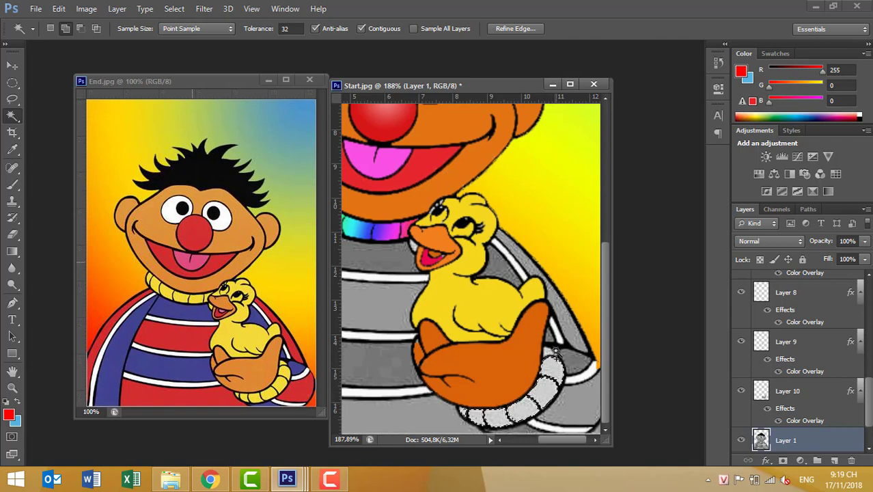
pyautogui.keyDown('shift'); pyautogui.click(550, 356); pyautogui.keyUp('shift')
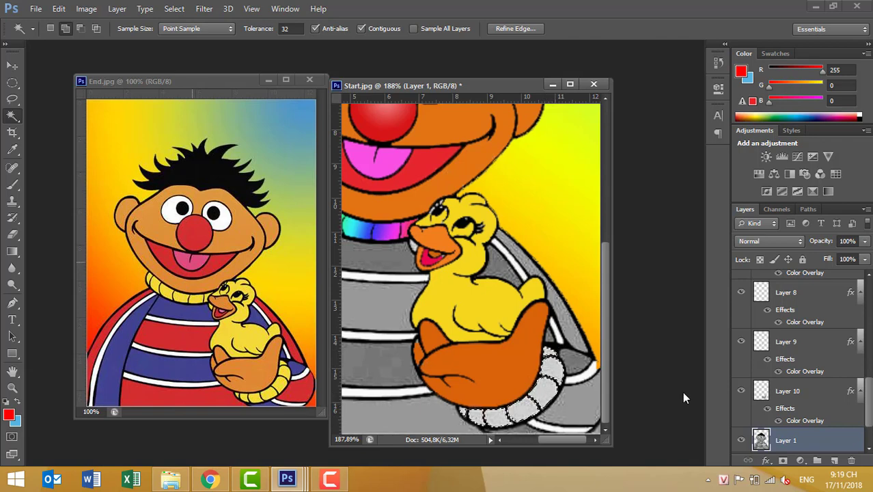
pyautogui.hotkey('ctrl', 'j')
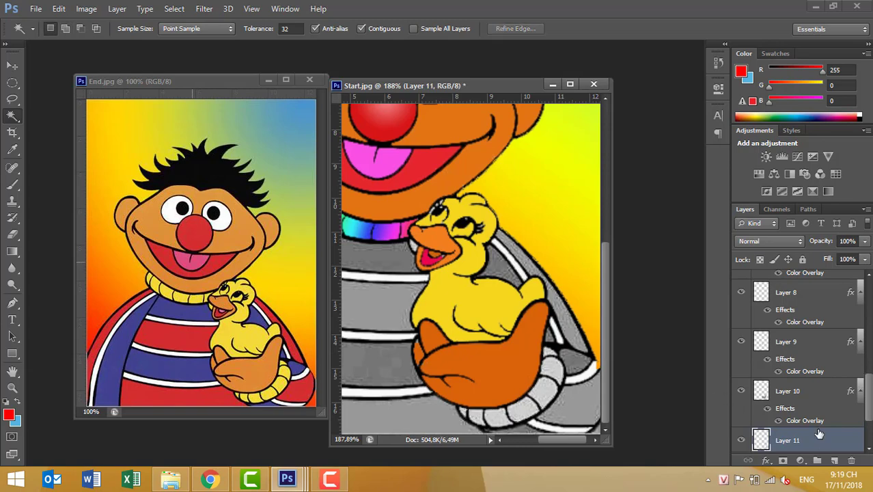
# Open Blending Options for the cuff layer, closing the accidentally opened F1 help browser.
pyautogui.rightClick(816, 438)
pyautogui.click(641, 36)
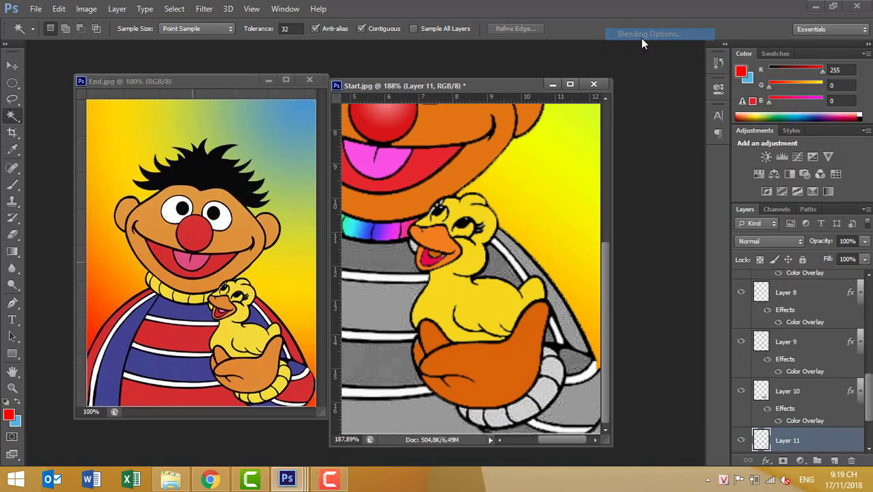
pyautogui.press('F1')
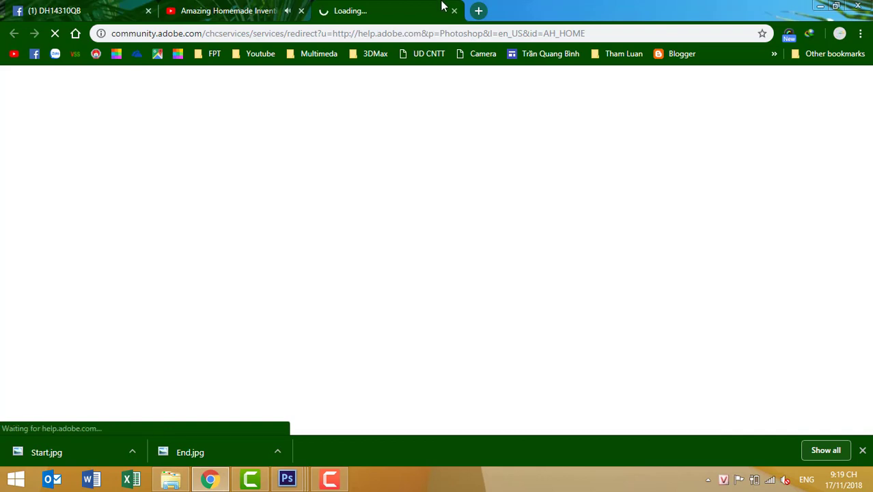
pyautogui.click(455, 10)
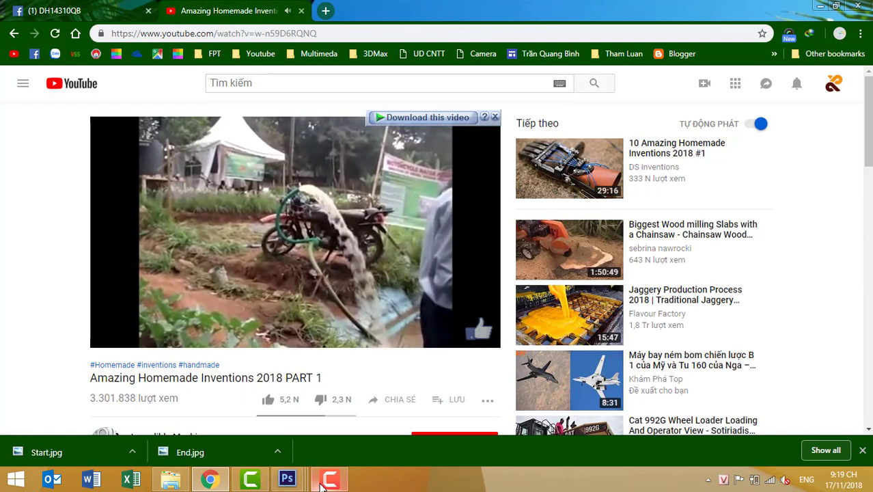
pyautogui.click(858, 8)
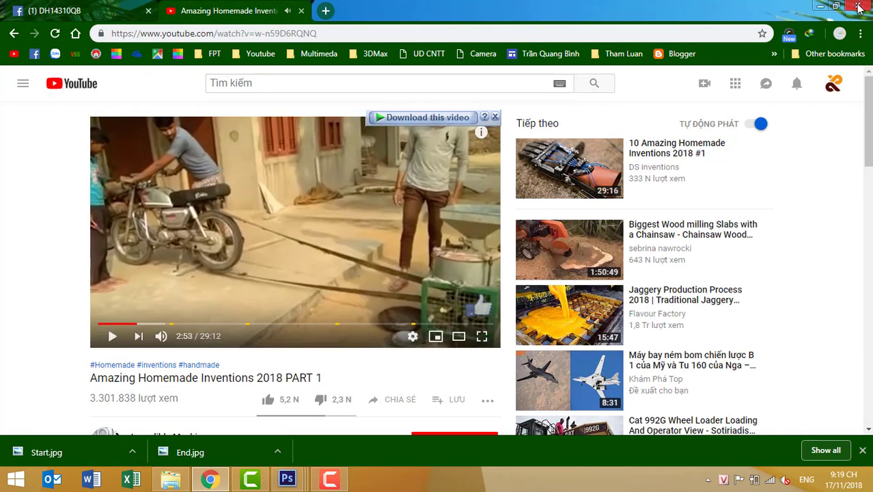
# Dismiss the error and give Layer 11 a yellow fad546 Color Overlay sampled from the reference duck.
pyautogui.click(439, 200)
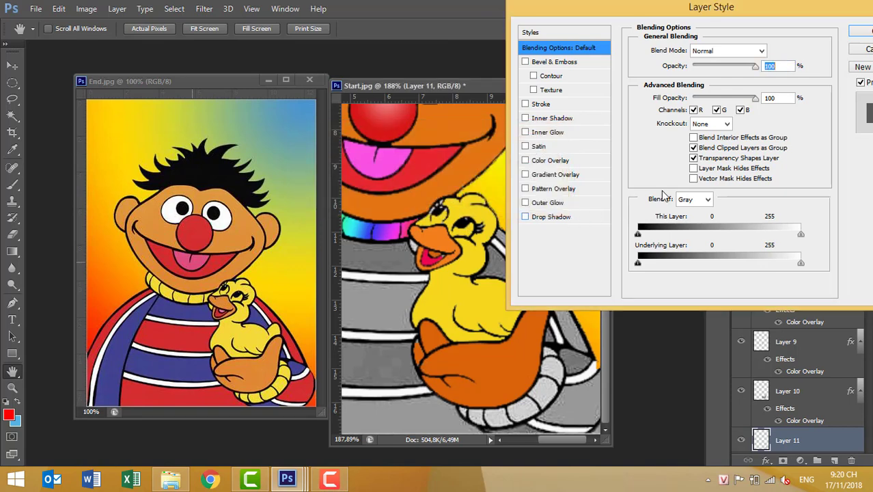
pyautogui.click(548, 165)
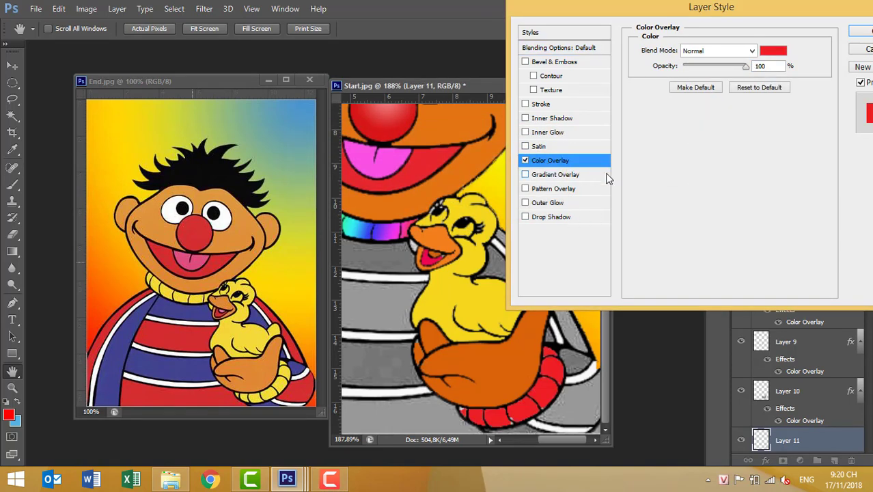
pyautogui.click(777, 54)
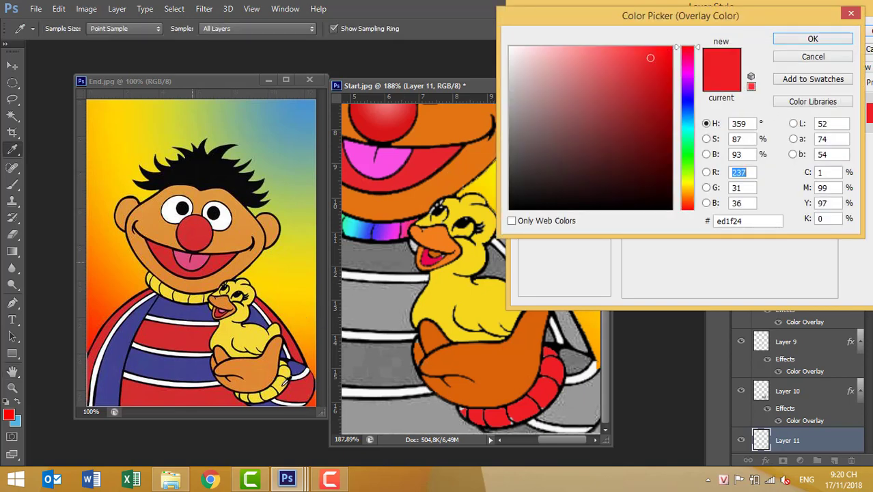
pyautogui.click(279, 385)
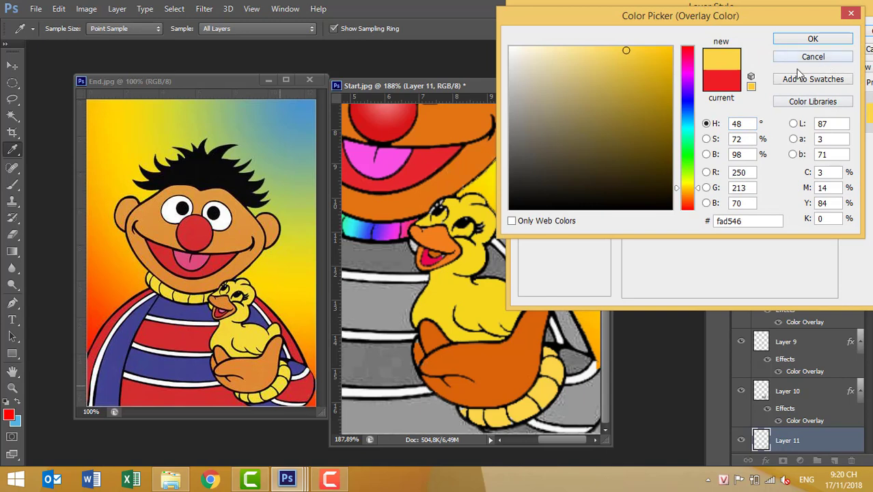
pyautogui.click(803, 43)
pyautogui.click(851, 31)
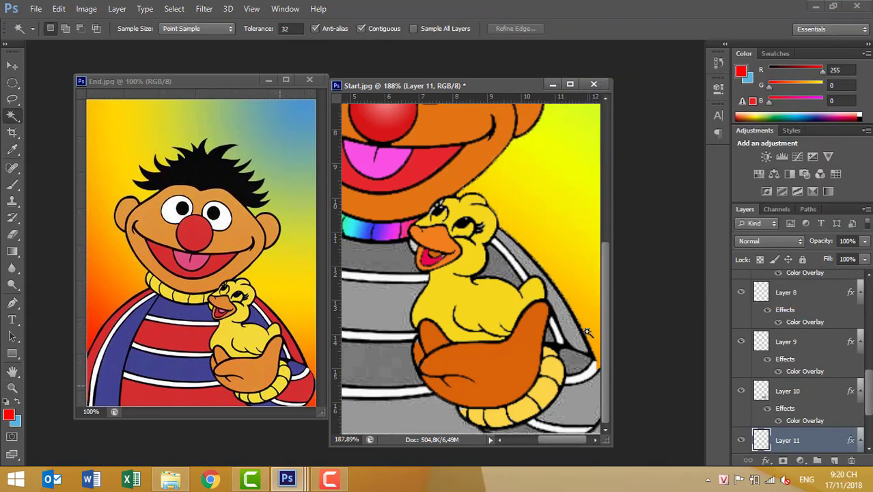
pyautogui.scroll(-1, 587, 332)
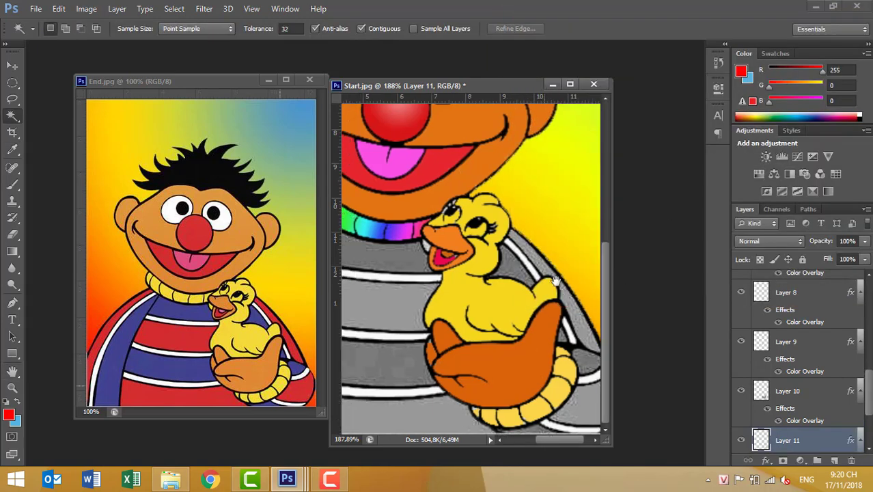
pyautogui.scroll(-1, 581, 287)
pyautogui.scroll(-1, 574, 247)
pyautogui.scroll(-1, 526, 244)
pyautogui.scroll(-3, 526, 244)
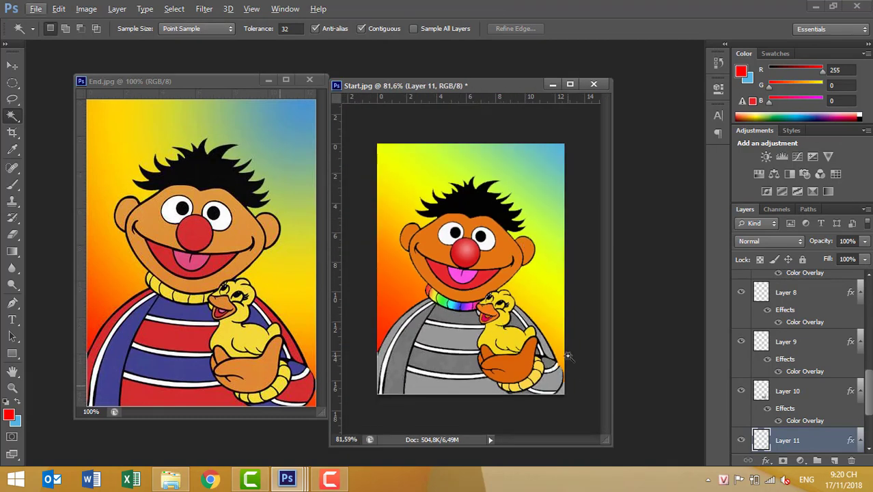
# Magic-wand the grey shirt stripes and sleeve patch on Layer 1.
pyautogui.click(402, 321)
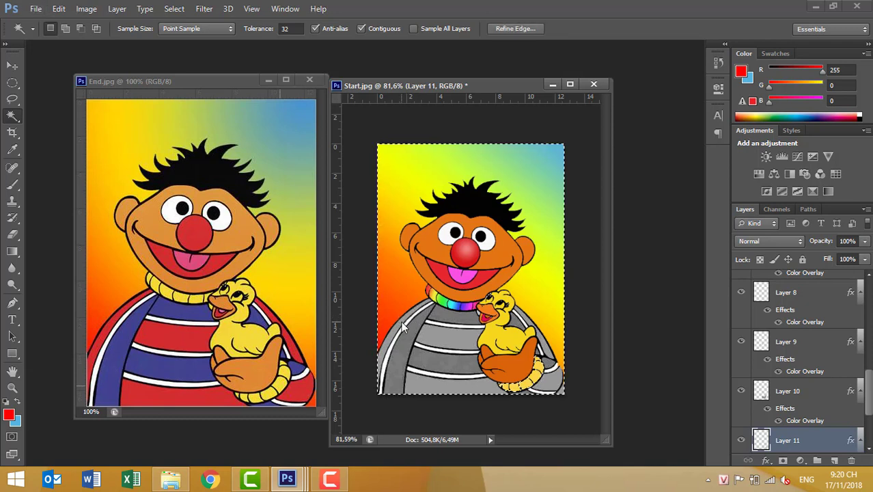
pyautogui.hotkey('ctrl', 'd')
pyautogui.scroll(-1, 798, 390)
pyautogui.scroll(-2, 798, 390)
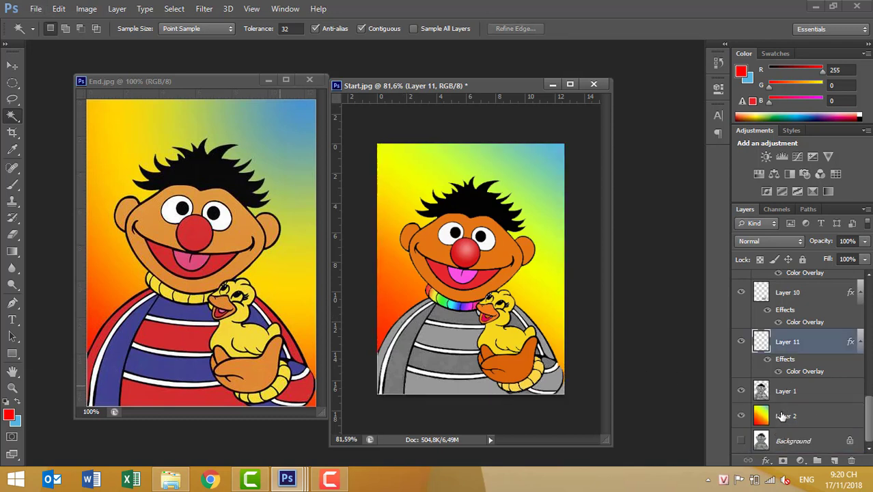
pyautogui.click(786, 390)
pyautogui.click(393, 335)
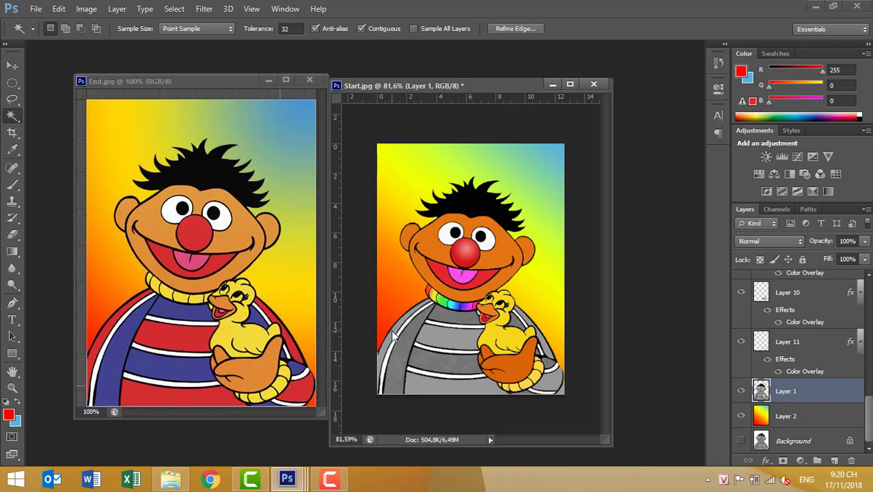
pyautogui.press('shift')
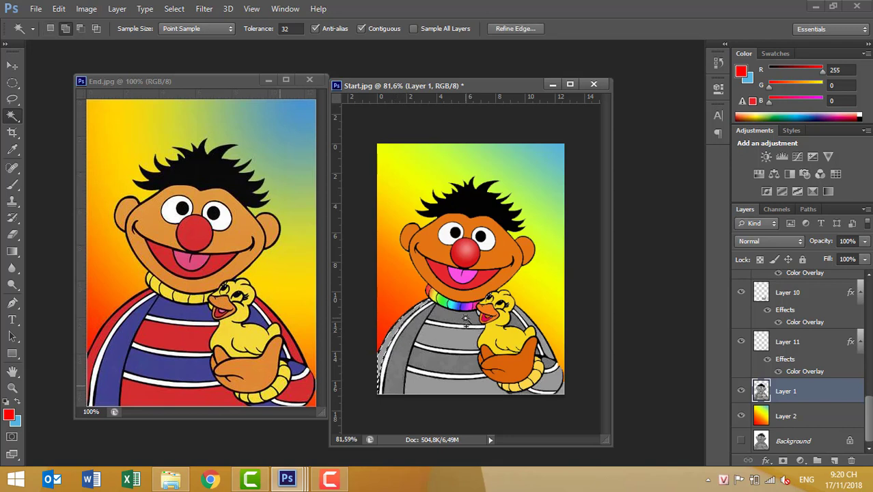
pyautogui.keyDown('shift'); pyautogui.click(446, 341); pyautogui.keyUp('shift')
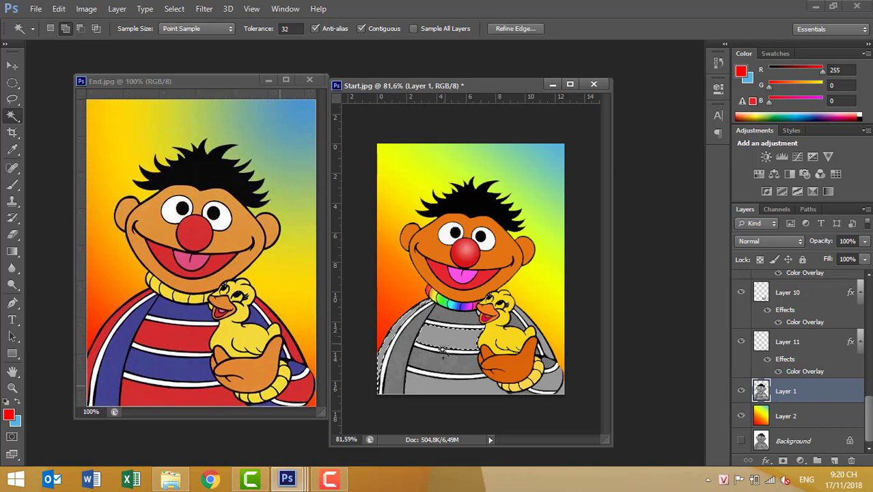
pyautogui.keyDown('shift'); pyautogui.click(432, 387); pyautogui.keyUp('shift')
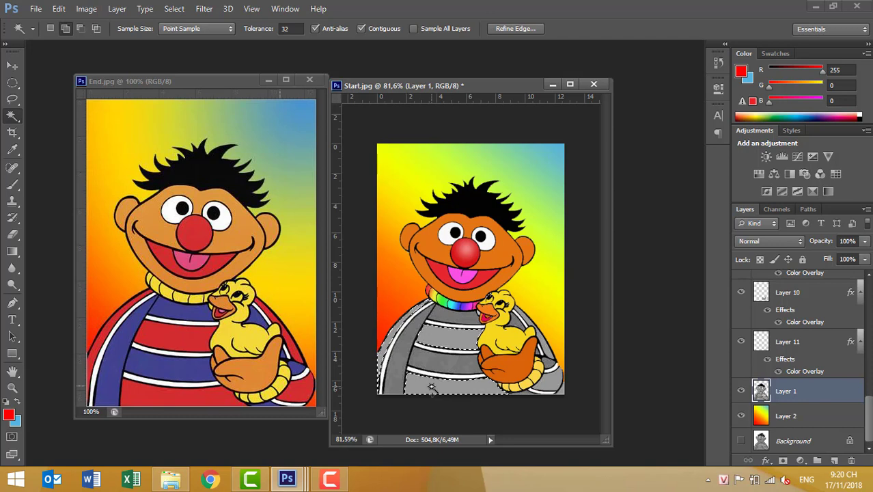
pyautogui.keyDown('shift'); pyautogui.click(546, 381); pyautogui.keyUp('shift')
pyautogui.press('shift')
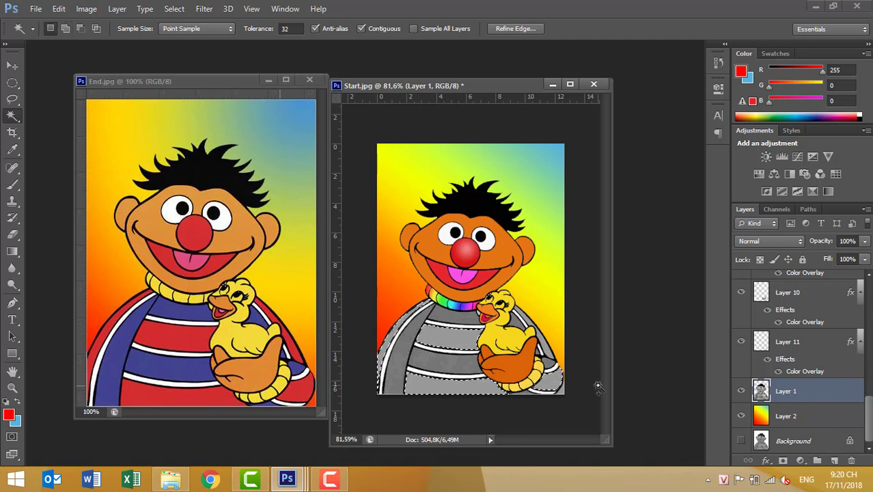
# Copy the stripes to new Layer 12 and open its Blending Options.
pyautogui.hotkey('ctrl', 'j')
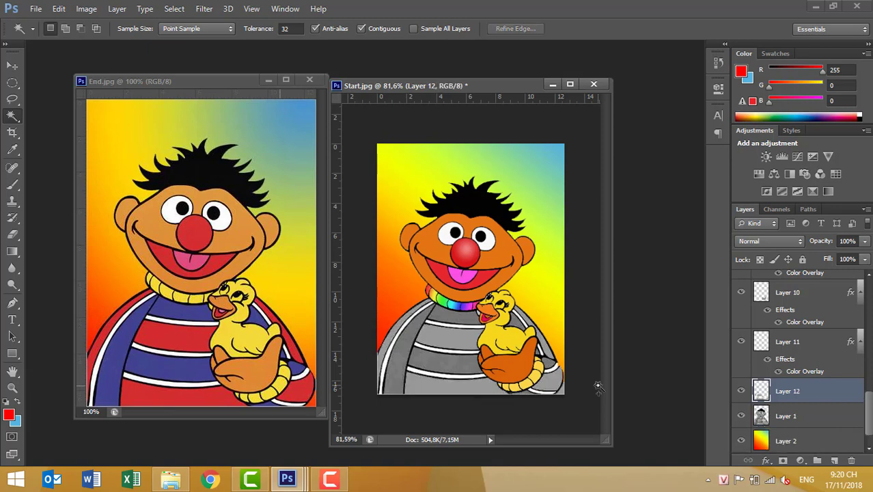
pyautogui.rightClick(825, 389)
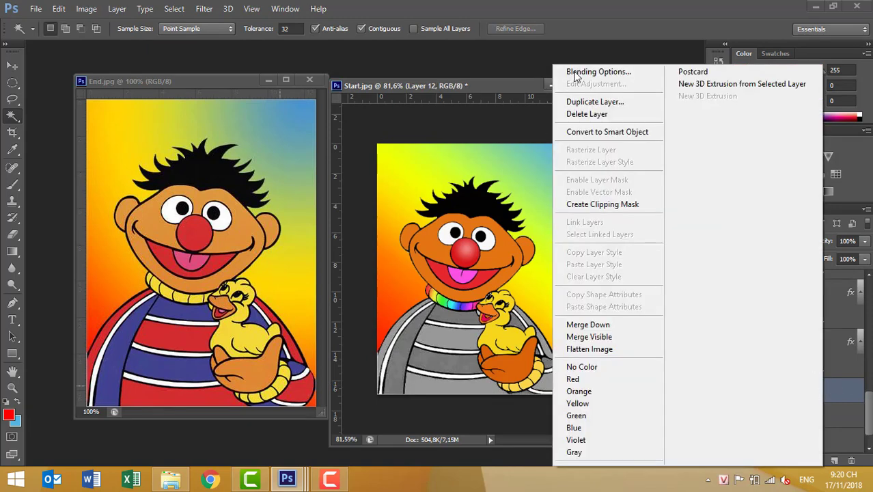
pyautogui.click(577, 73)
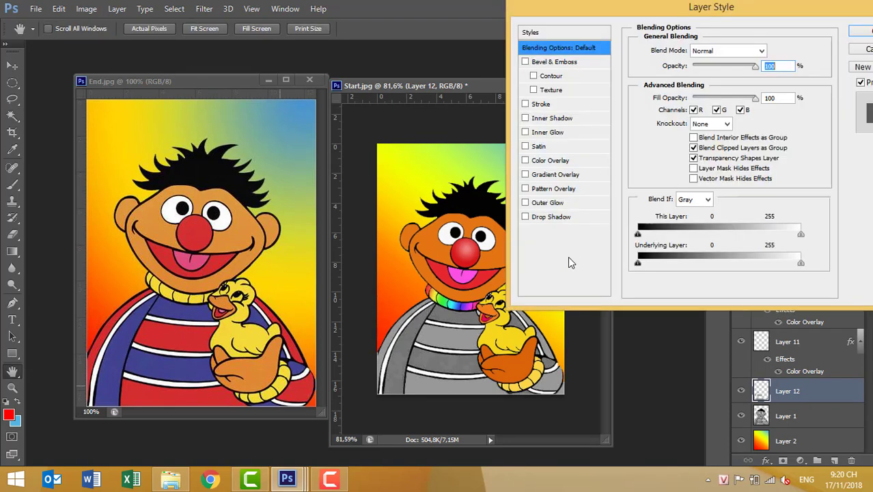
# Enable Gradient Overlay and set the gradient's left stop to a deep red.
pyautogui.click(534, 175)
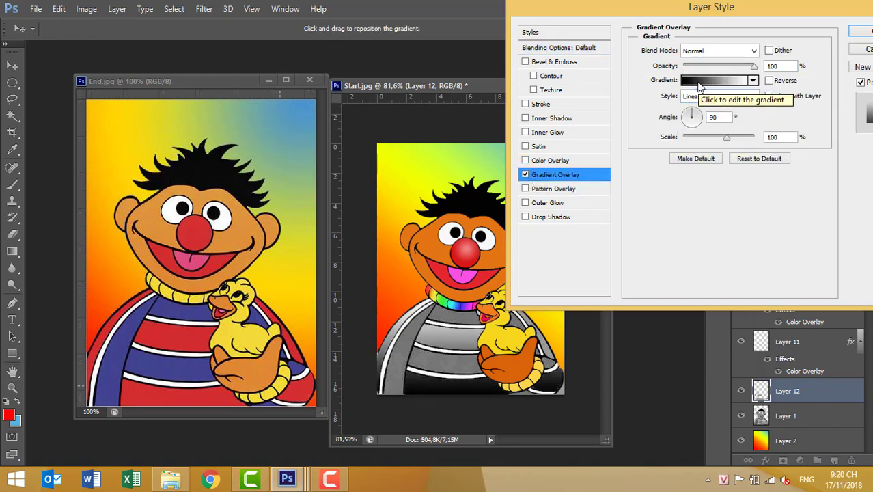
pyautogui.click(699, 81)
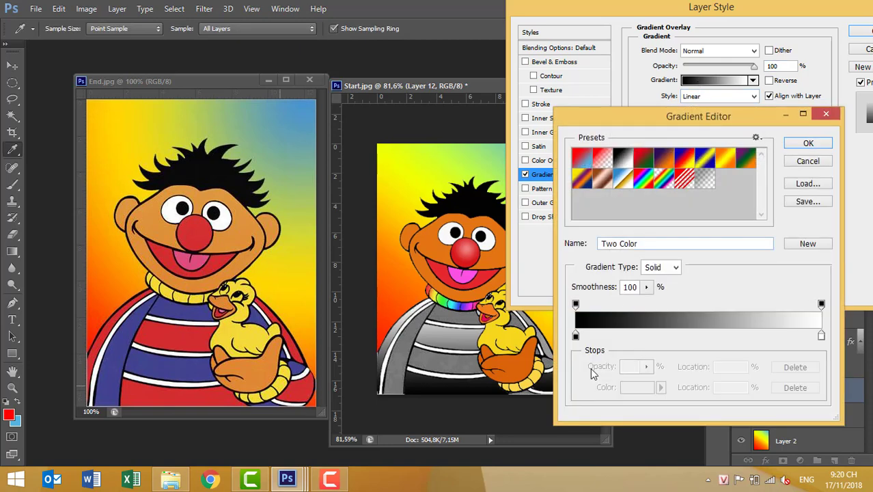
pyautogui.click(575, 335)
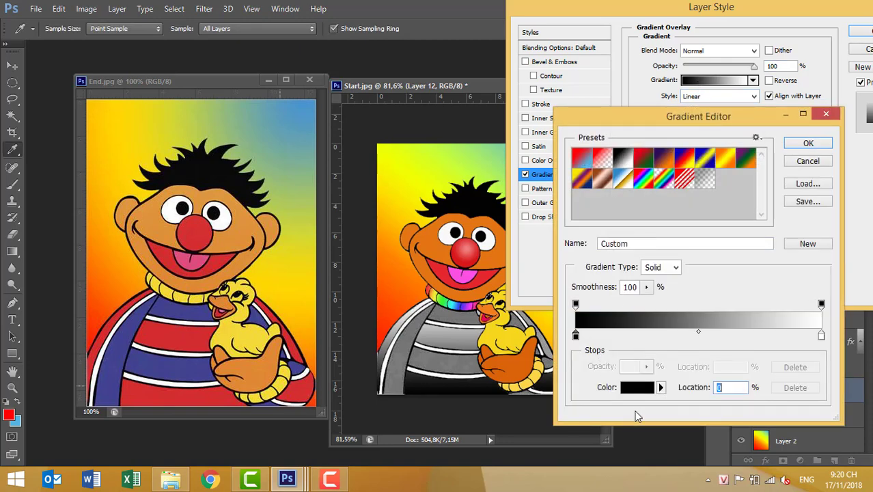
pyautogui.click(636, 388)
pyautogui.click(154, 321)
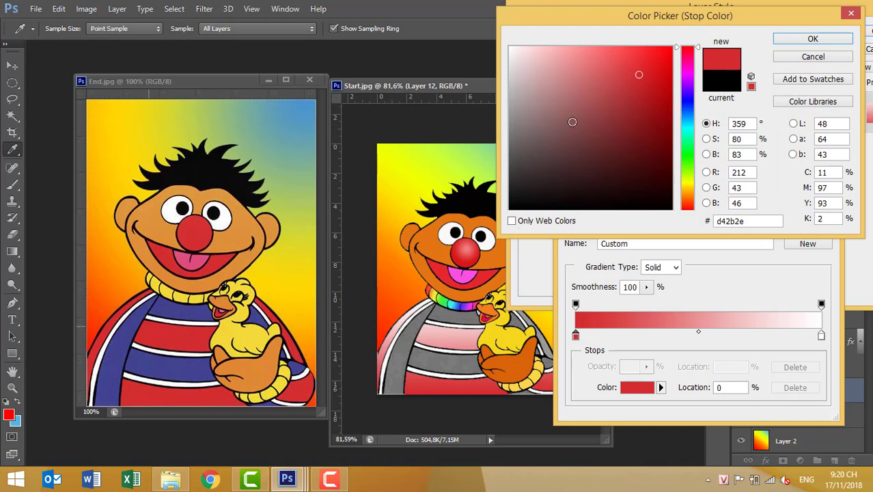
pyautogui.click(658, 73)
pyautogui.click(793, 42)
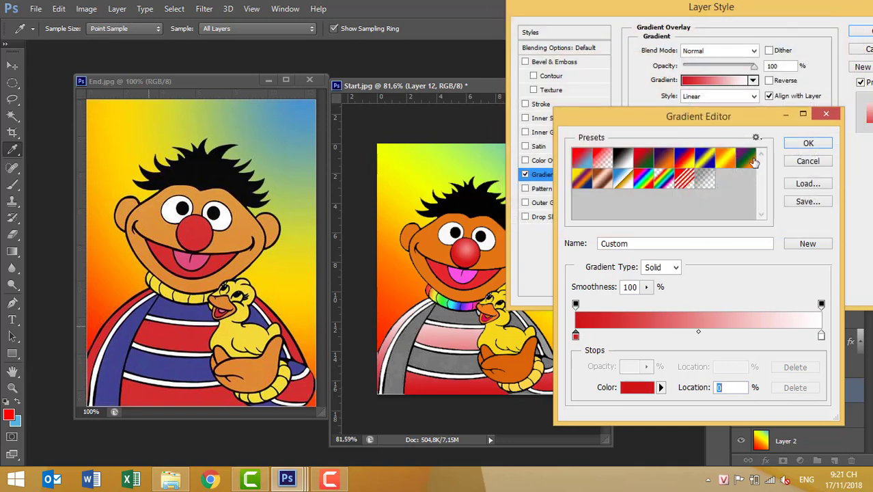
# Change the gradient's right stop from white to pinkish red f06868 and accept the gradient.
pyautogui.click(822, 337)
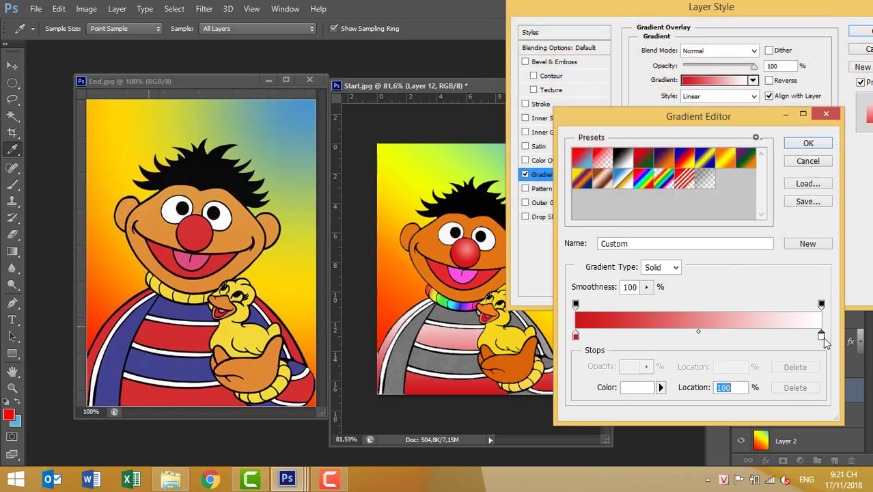
pyautogui.click(637, 388)
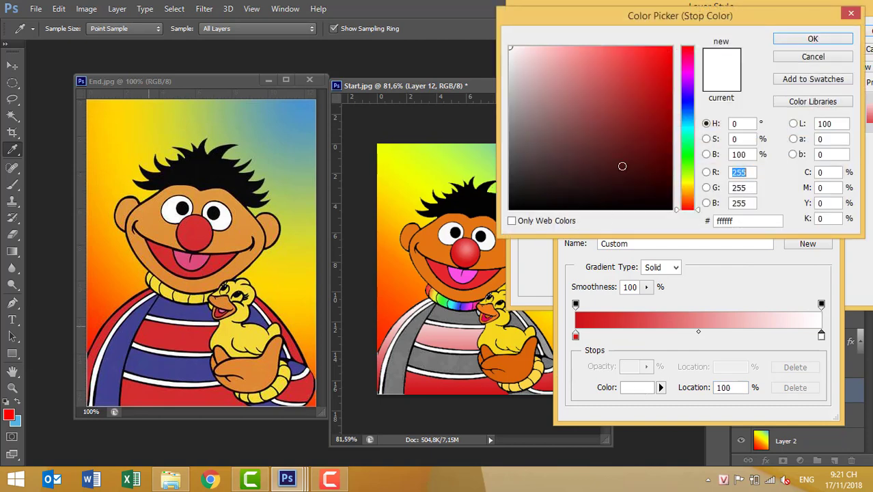
pyautogui.click(575, 54)
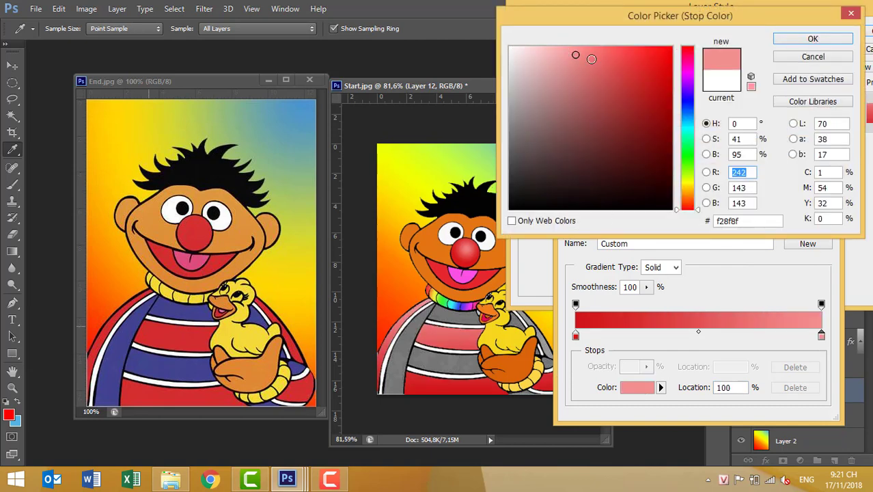
pyautogui.click(591, 59)
pyautogui.click(603, 55)
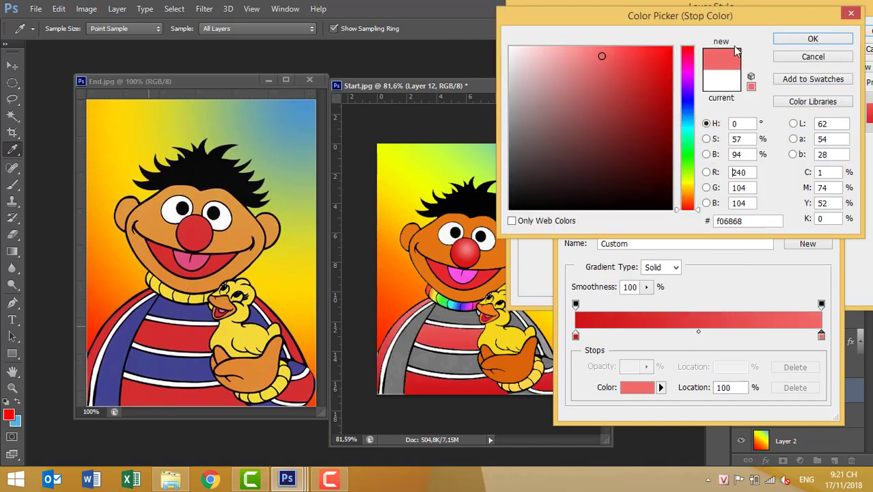
pyautogui.click(813, 39)
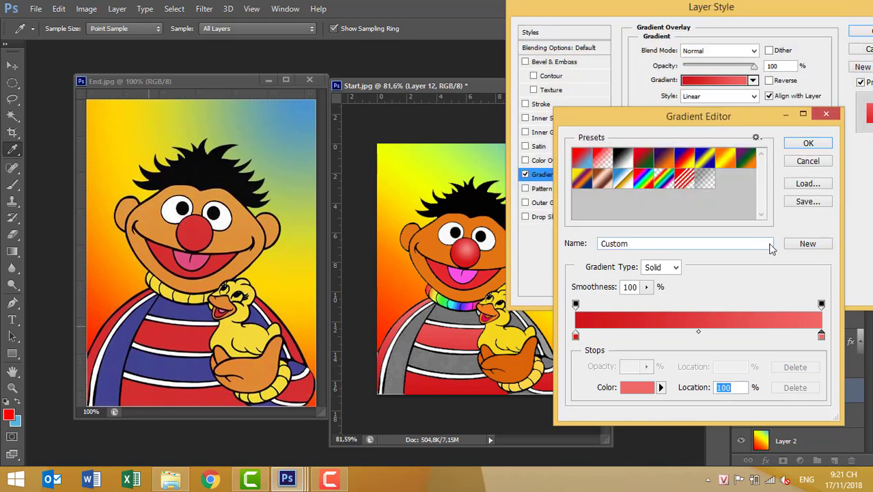
pyautogui.click(813, 146)
# Switch the gradient overlay style to Reflected, after briefly trying Angle.
pyautogui.click(739, 97)
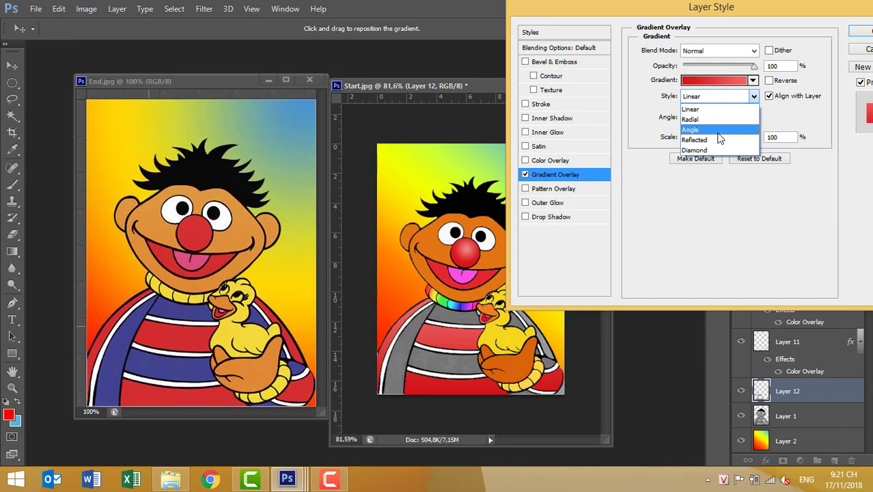
pyautogui.click(718, 131)
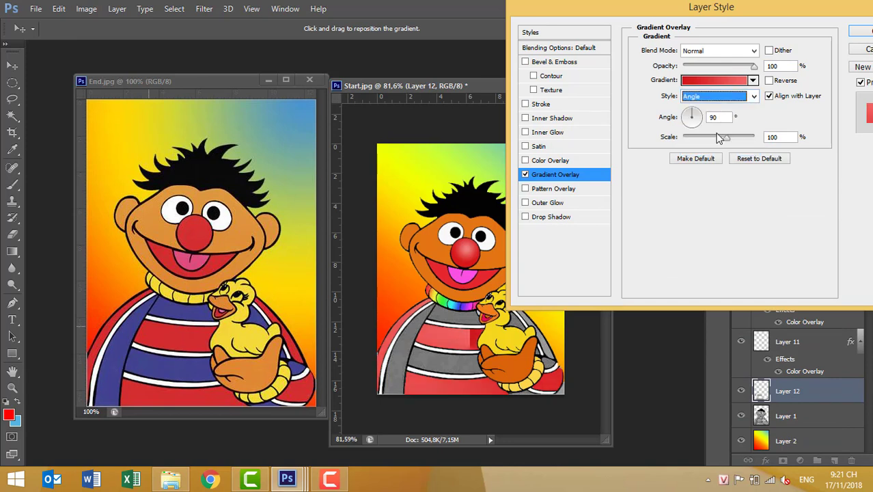
pyautogui.click(726, 83)
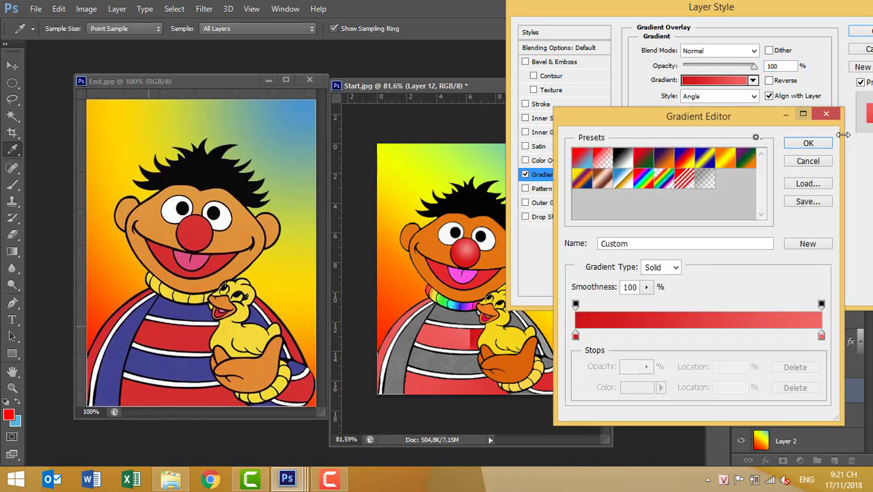
pyautogui.click(826, 115)
pyautogui.click(753, 97)
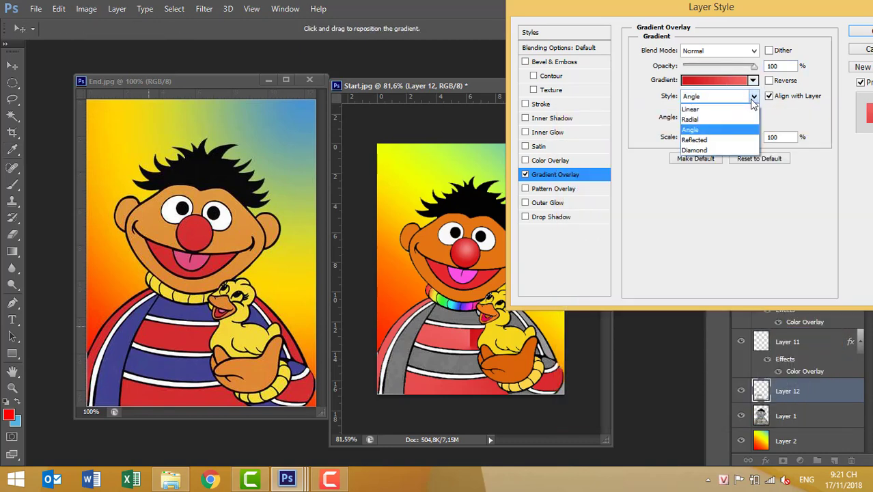
pyautogui.click(718, 140)
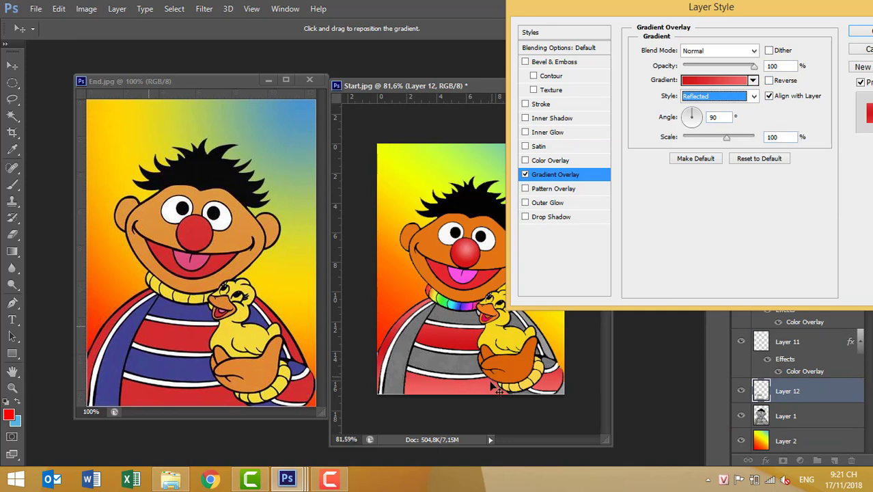
# Reverse the gradient and set its angle to 180°, keeping the Reflected style.
pyautogui.click(689, 118)
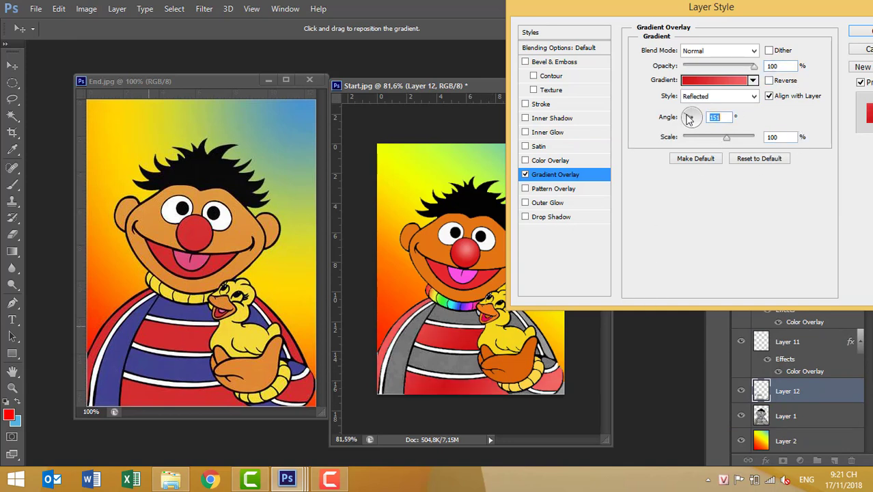
pyautogui.moveTo(689, 117); pyautogui.dragTo(693, 116)
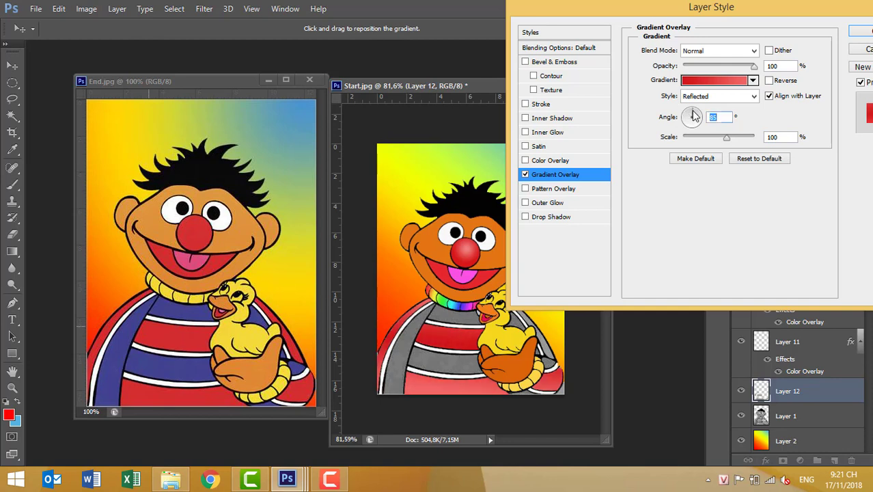
pyautogui.click(769, 80)
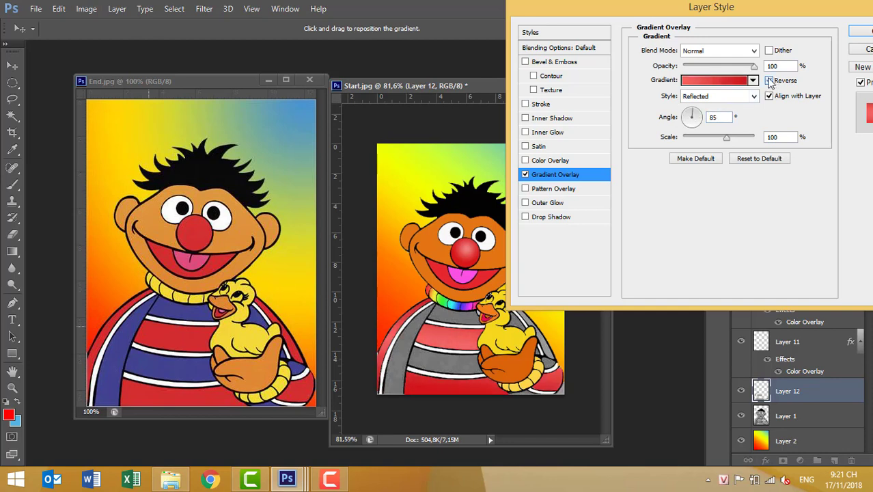
pyautogui.click(690, 119)
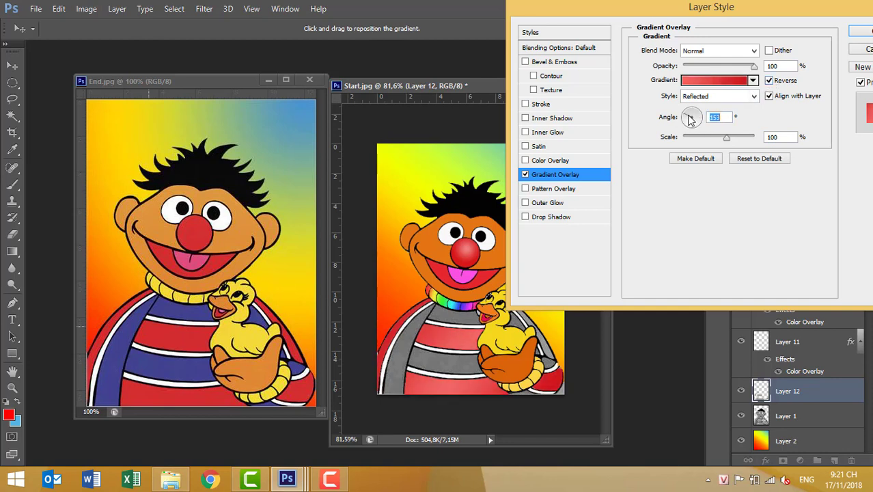
pyautogui.moveTo(690, 119); pyautogui.dragTo(687, 121)
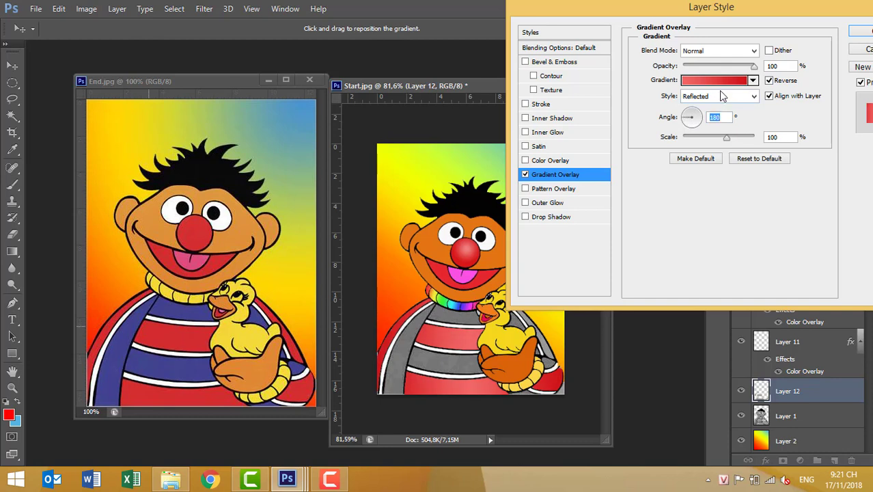
pyautogui.click(746, 96)
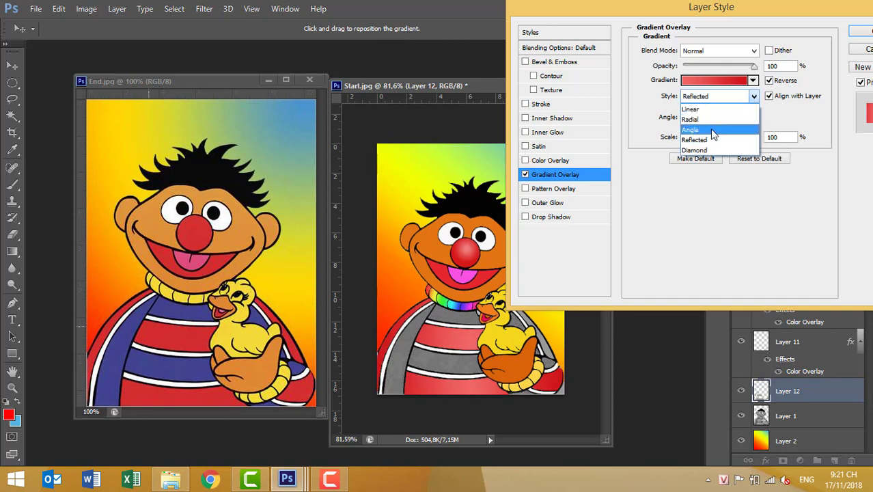
pyautogui.click(704, 149)
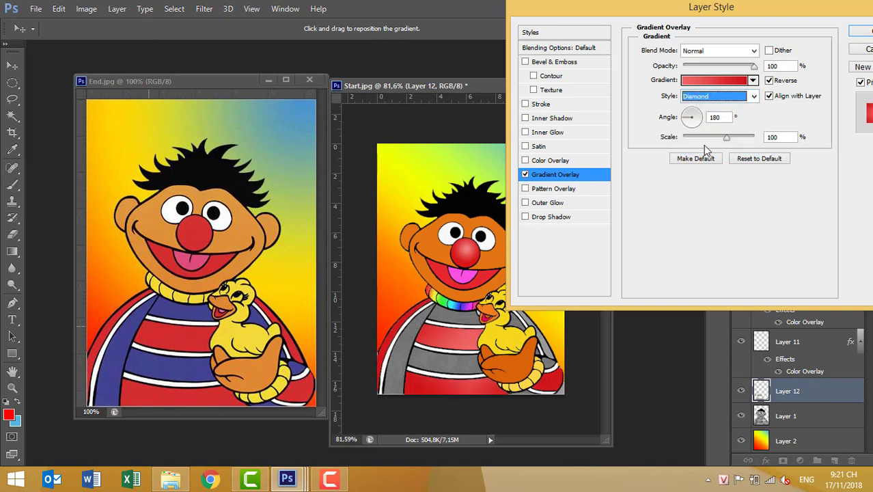
pyautogui.click(726, 96)
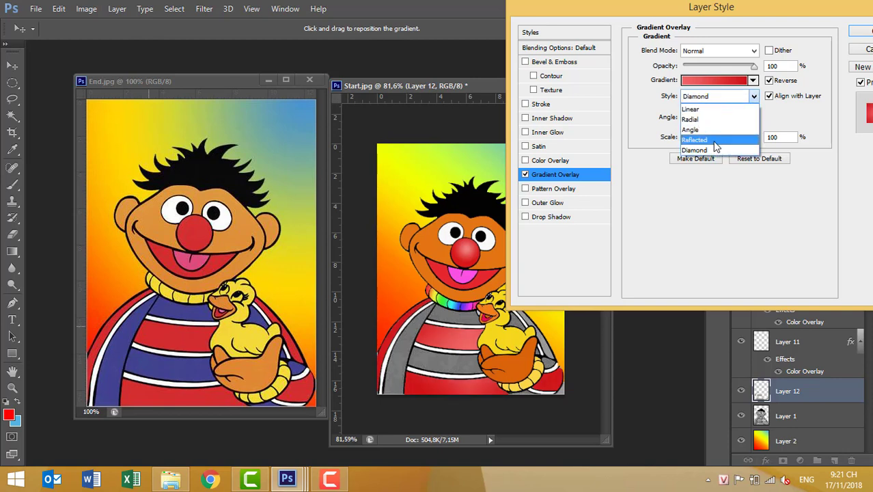
pyautogui.click(714, 140)
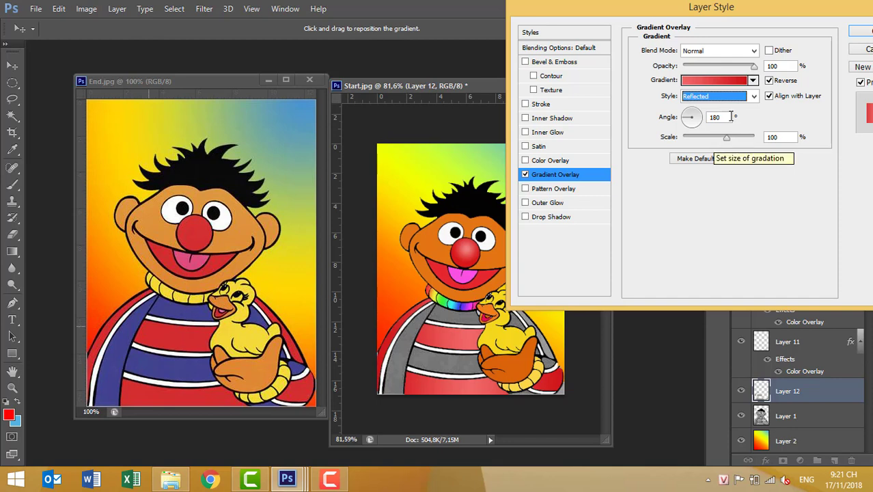
# Recolor the gradient's light end stop to e34141 and apply the Gradient Overlay.
pyautogui.click(716, 82)
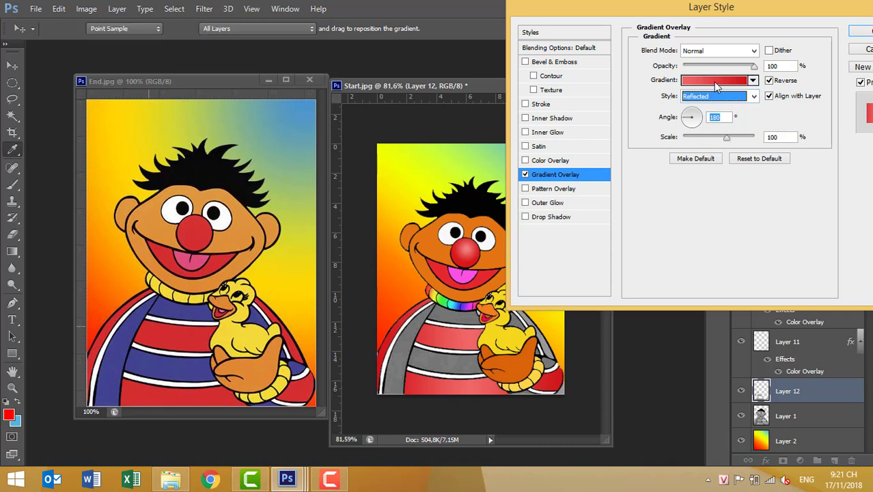
pyautogui.click(821, 335)
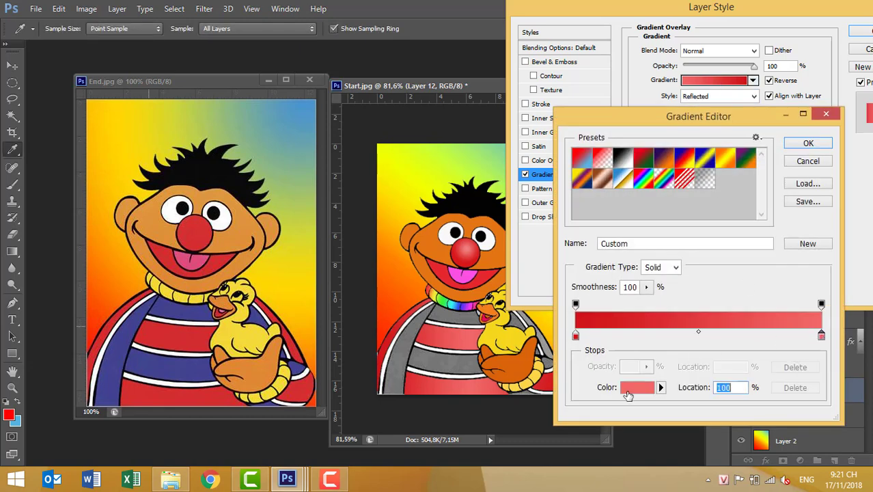
pyautogui.click(637, 387)
pyautogui.click(625, 64)
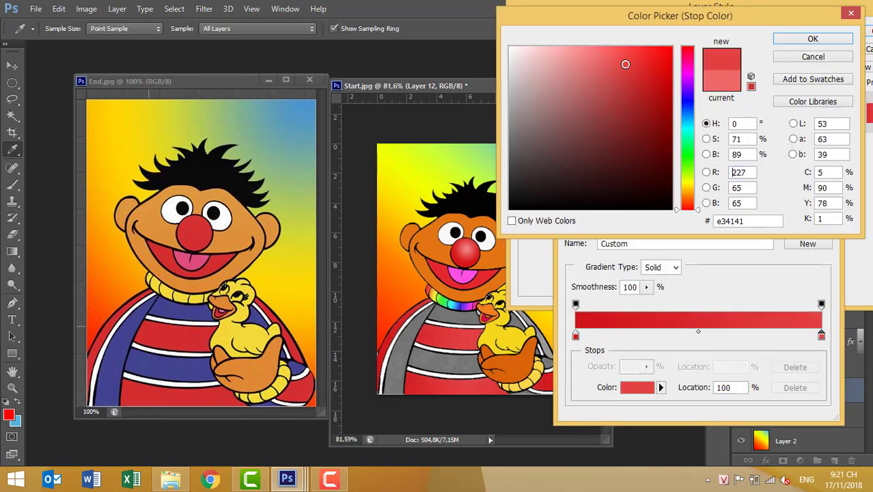
pyautogui.click(810, 39)
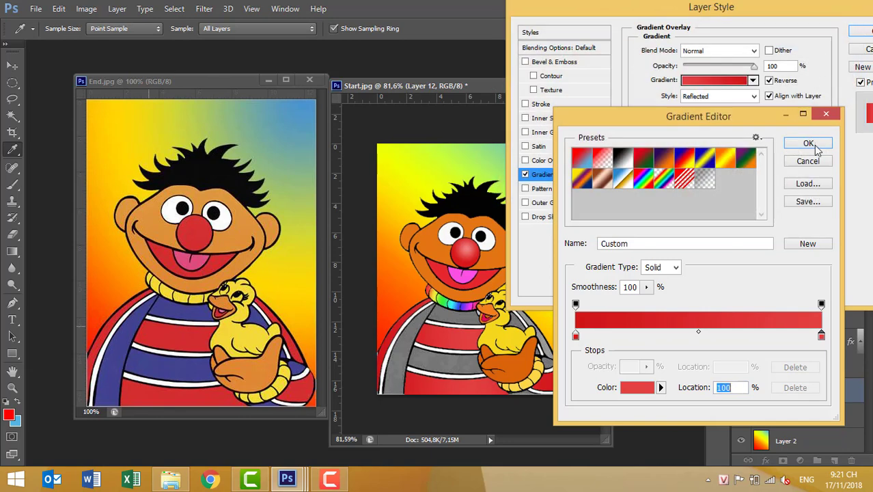
pyautogui.click(812, 144)
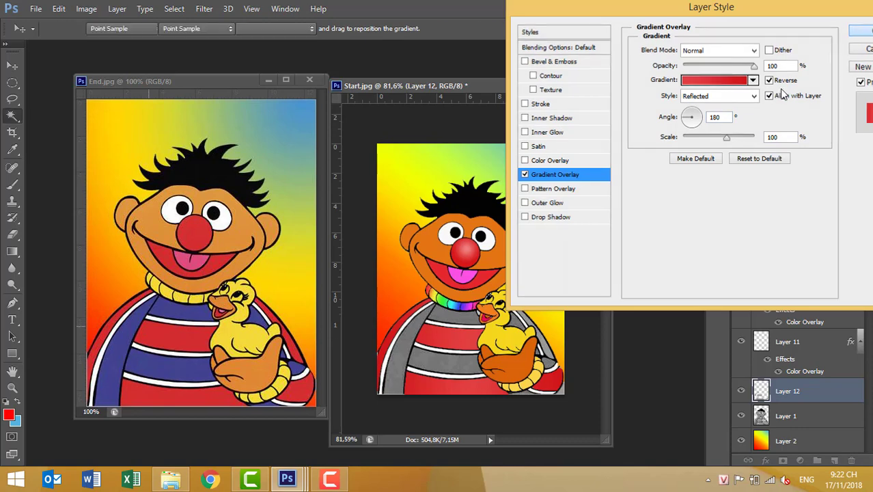
pyautogui.press('Return')
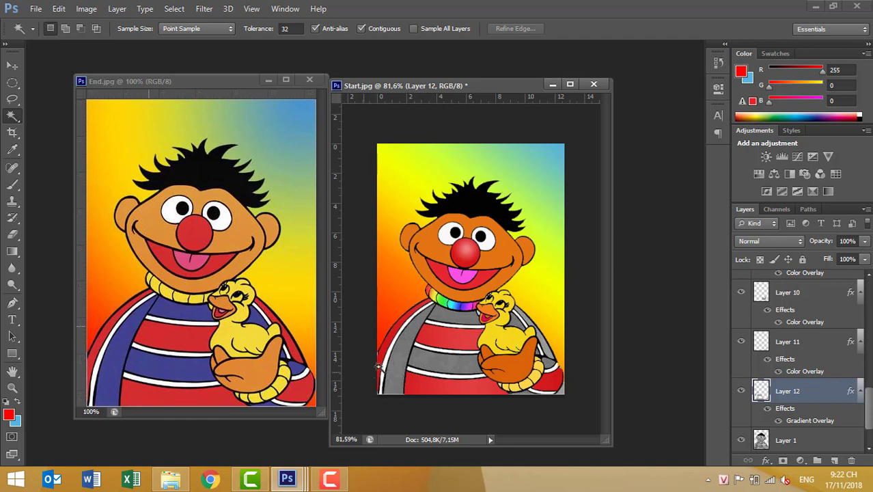
# Magic Wand the three grey sweater stripes on Layer 1 and copy them to Layer 13.
pyautogui.click(811, 439)
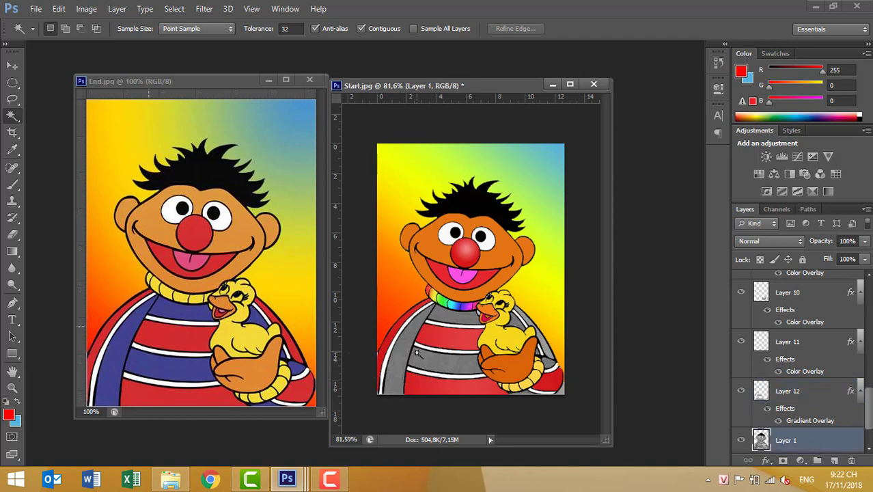
pyautogui.click(405, 343)
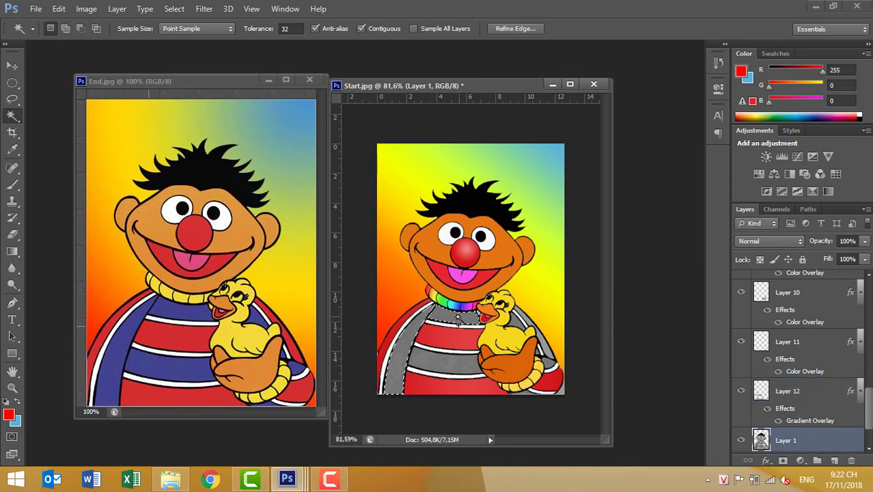
pyautogui.keyDown('shift'); pyautogui.click(460, 318); pyautogui.keyUp('shift')
pyautogui.keyDown('shift'); pyautogui.click(451, 361); pyautogui.keyUp('shift')
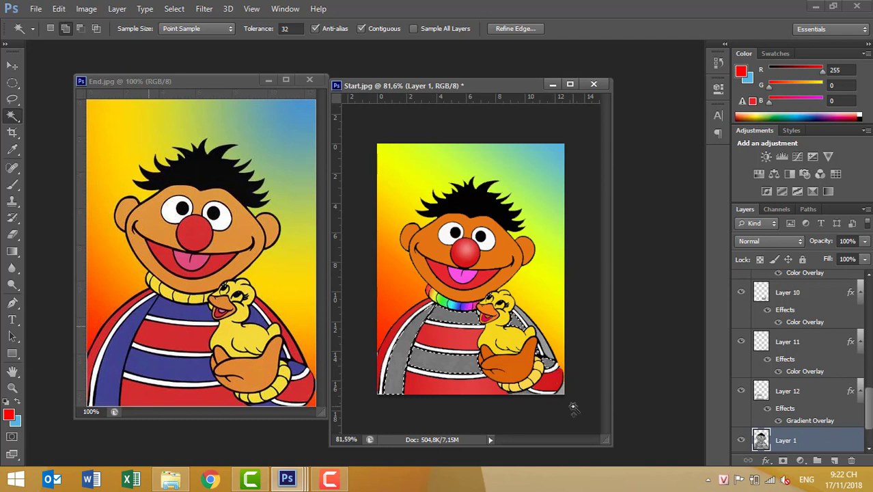
pyautogui.press('shift')
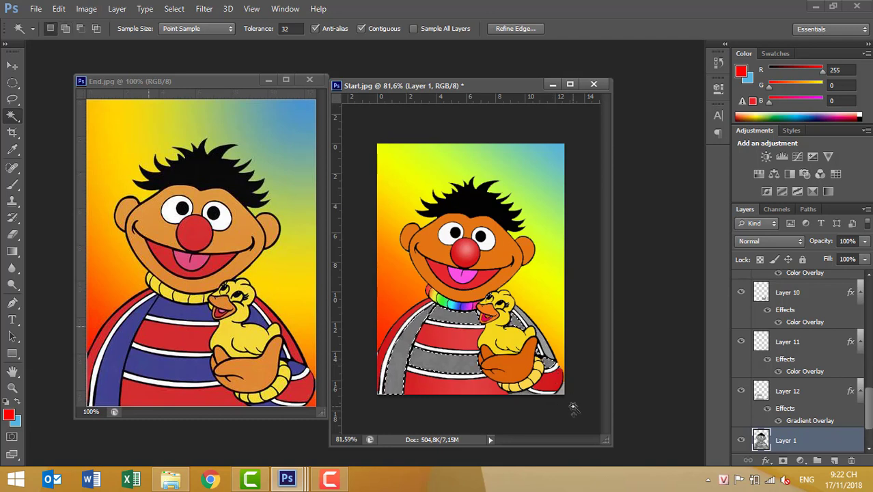
pyautogui.hotkey('ctrl', 'j')
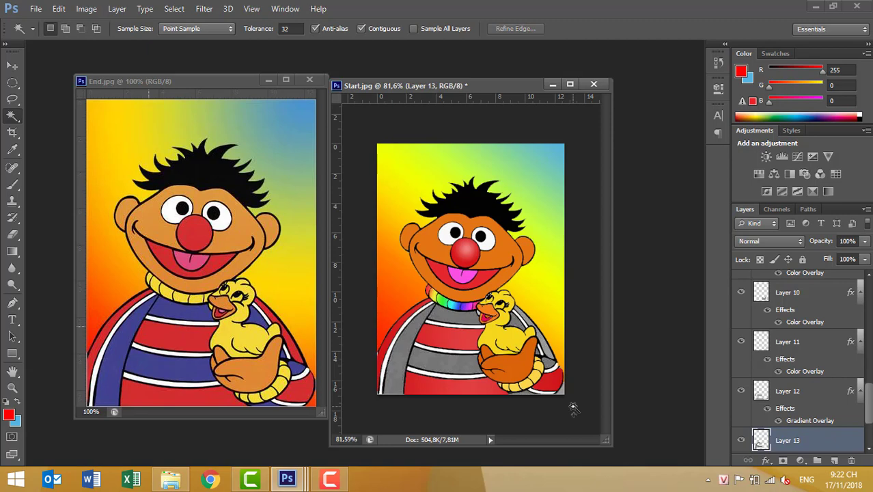
# Add a Color Overlay to Layer 13 in dark blue 303382, sampled from the reference stripes.
pyautogui.rightClick(819, 444)
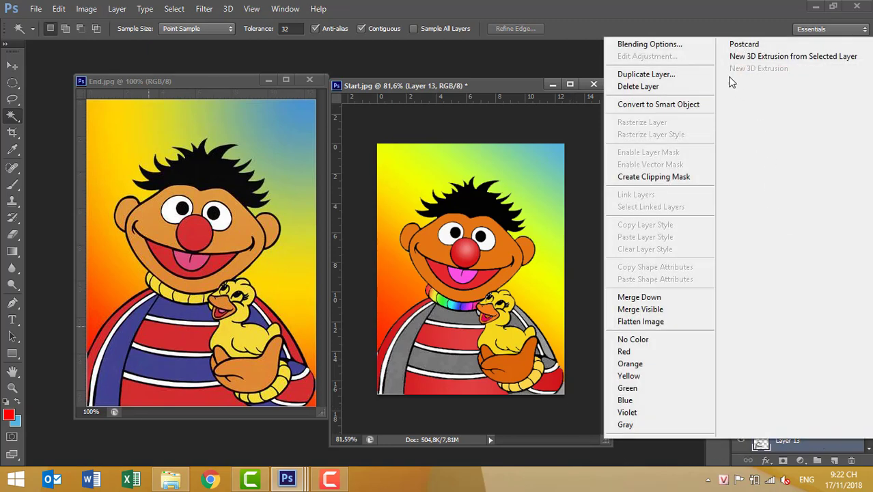
pyautogui.click(685, 49)
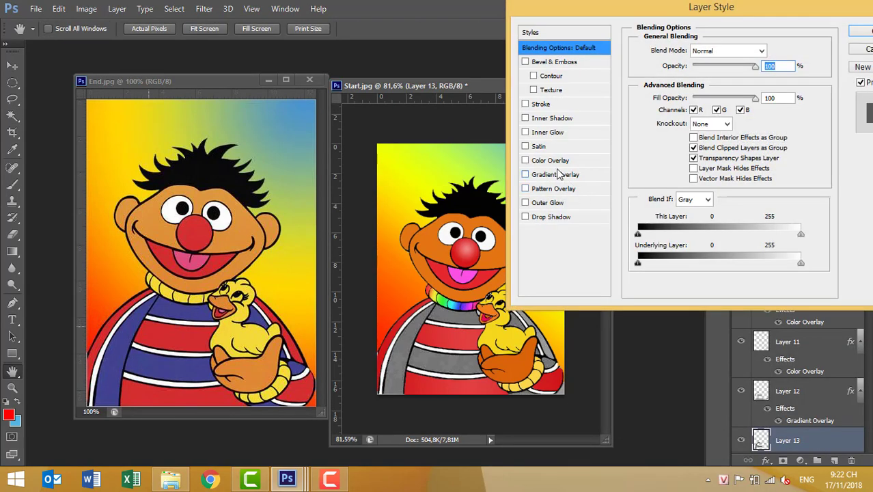
pyautogui.click(555, 163)
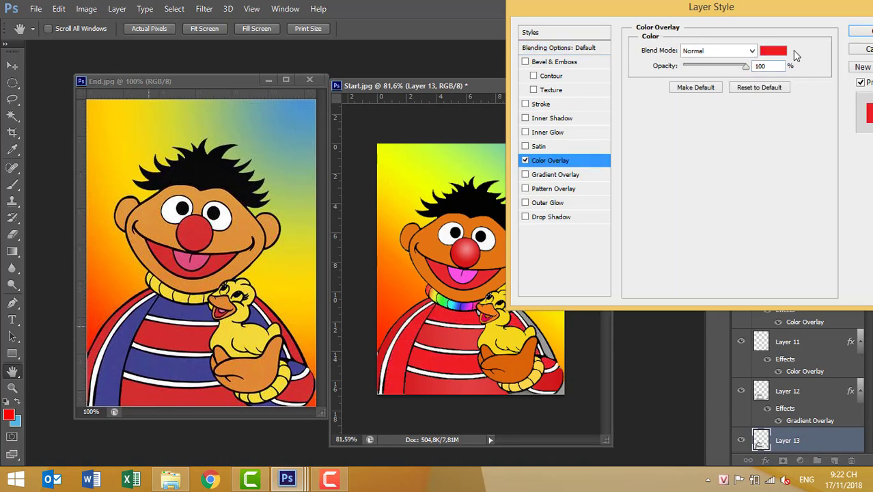
pyautogui.click(786, 52)
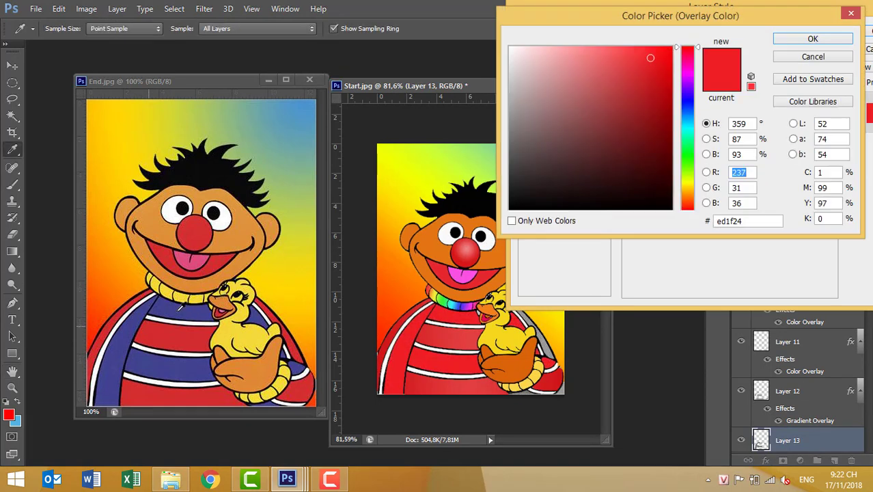
pyautogui.click(179, 308)
pyautogui.moveTo(609, 121); pyautogui.dragTo(611, 126)
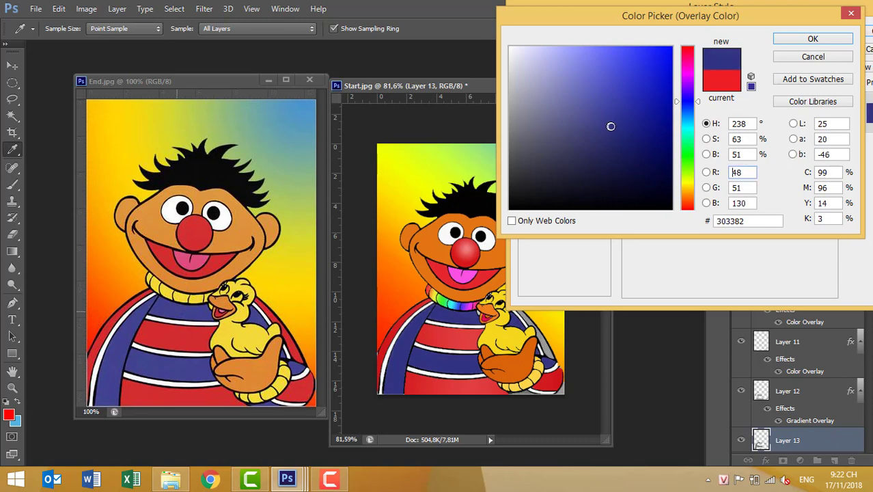
pyautogui.click(804, 39)
pyautogui.click(863, 31)
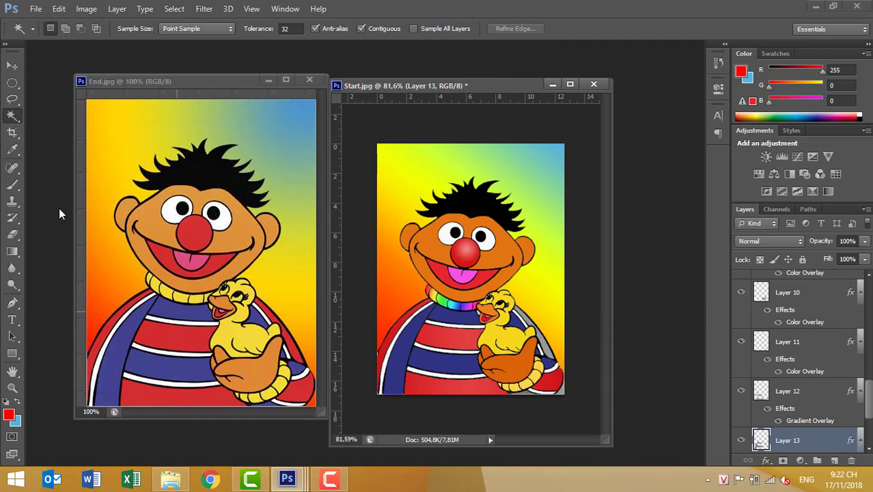
# Switch to the Magic Wand, then try and clear a stripe selection on Layer 13.
pyautogui.click(13, 66)
pyautogui.click(12, 115)
pyautogui.click(550, 353)
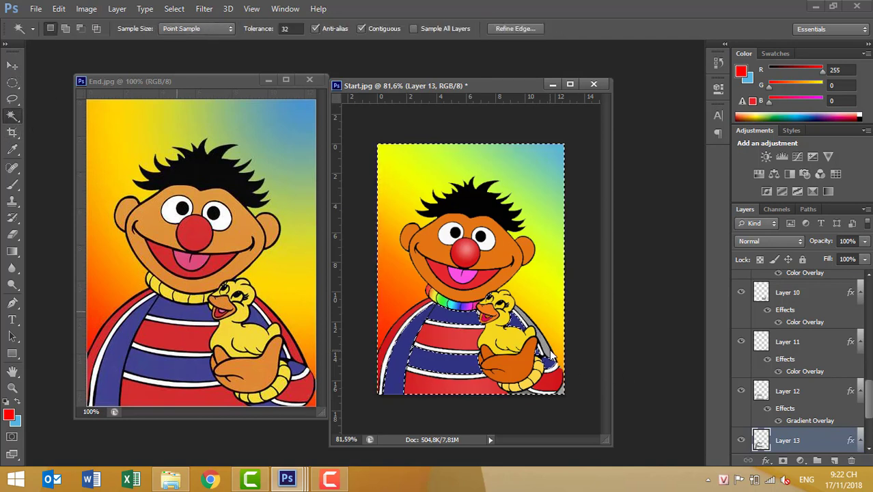
pyautogui.click(596, 373)
pyautogui.scroll(-3, 824, 444)
# Copy the grey stripes beside the duck from Layer 1 to Layer 14 and fit the image.
pyautogui.click(777, 395)
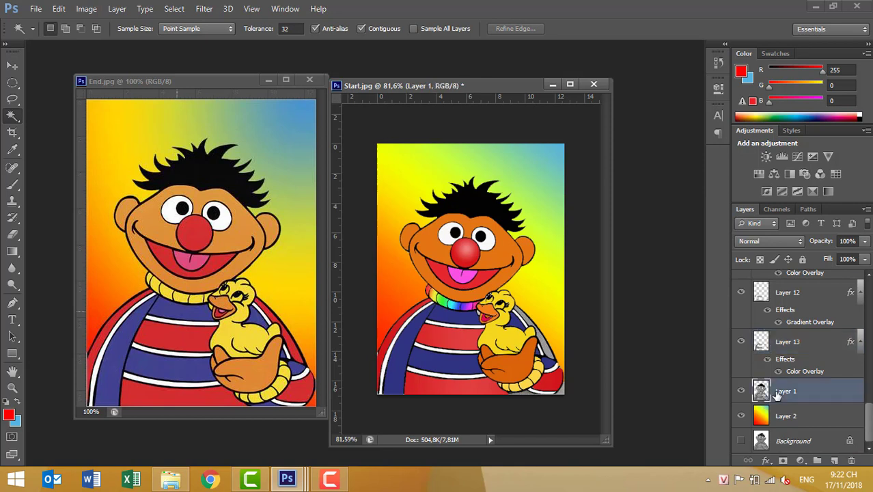
pyautogui.click(546, 349)
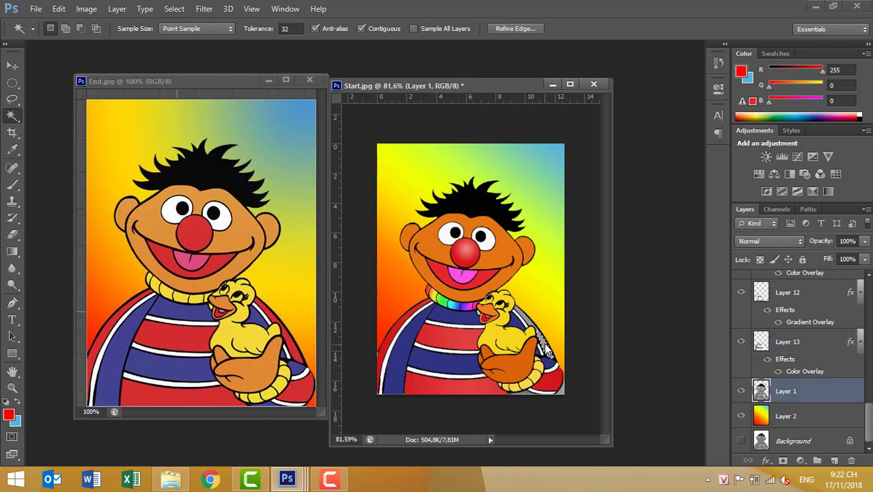
pyautogui.keyDown('shift'); pyautogui.click(530, 320); pyautogui.keyUp('shift')
pyautogui.scroll(2, 536, 338)
pyautogui.scroll(3, 537, 336)
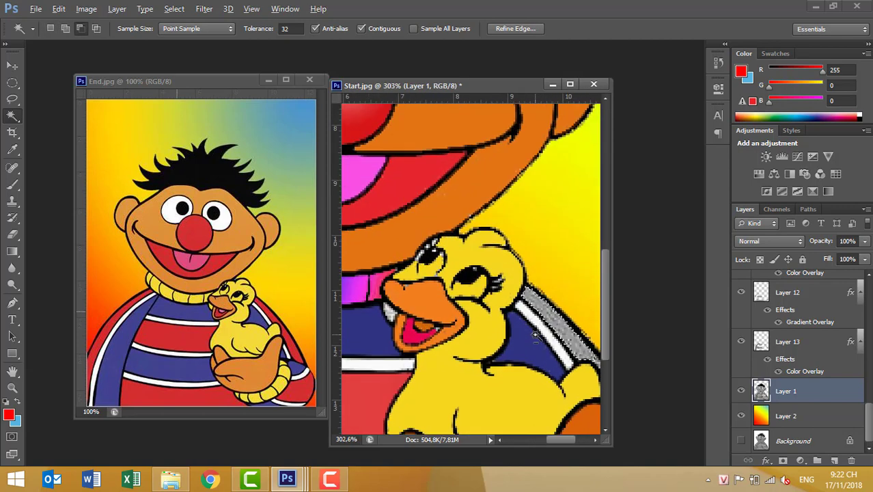
pyautogui.moveTo(535, 337); pyautogui.dragTo(499, 312)
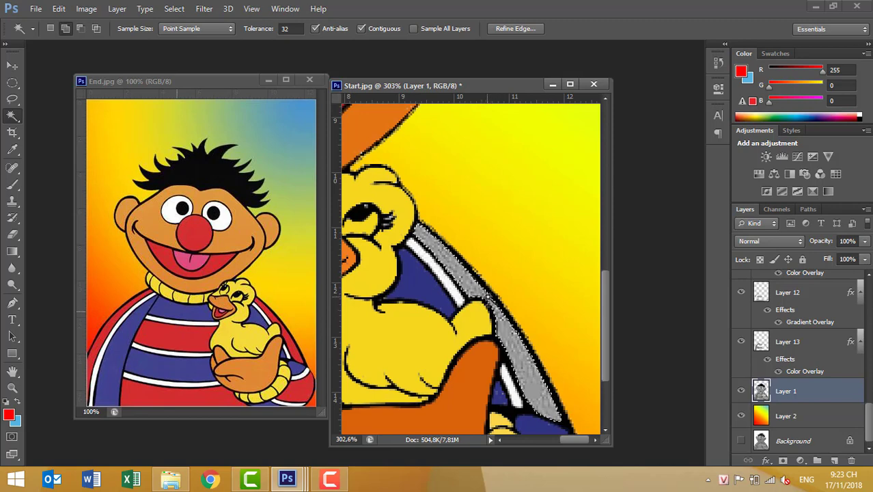
pyautogui.hotkey('ctrl', 'j')
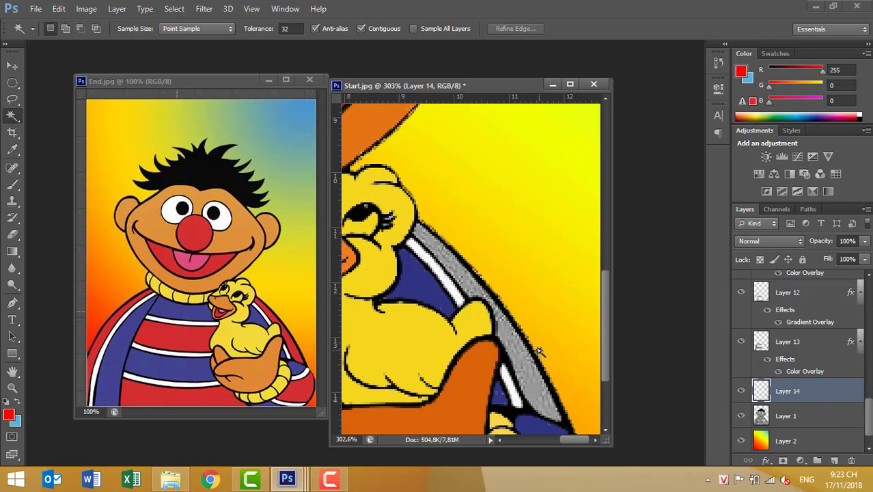
pyautogui.hotkey('ctrl', '0')
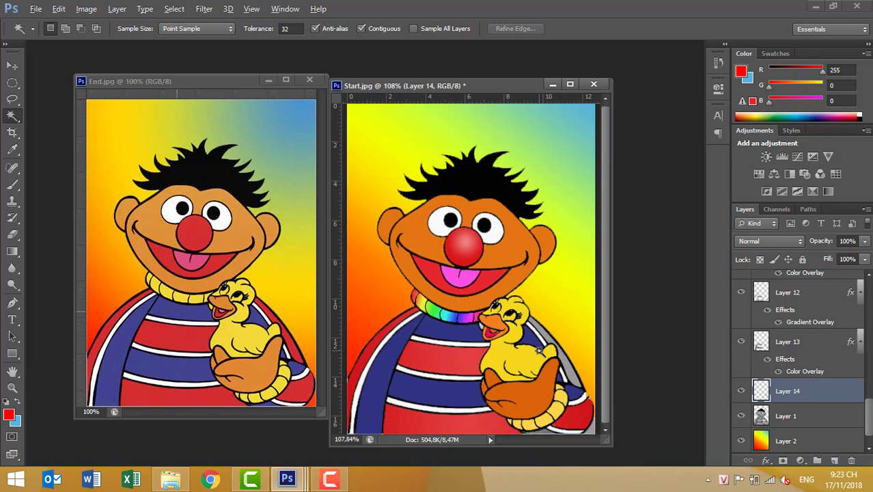
# Give Layer 14 a Color Overlay in dark red ba1213, sampled from the shirt's red.
pyautogui.rightClick(811, 396)
pyautogui.click(579, 72)
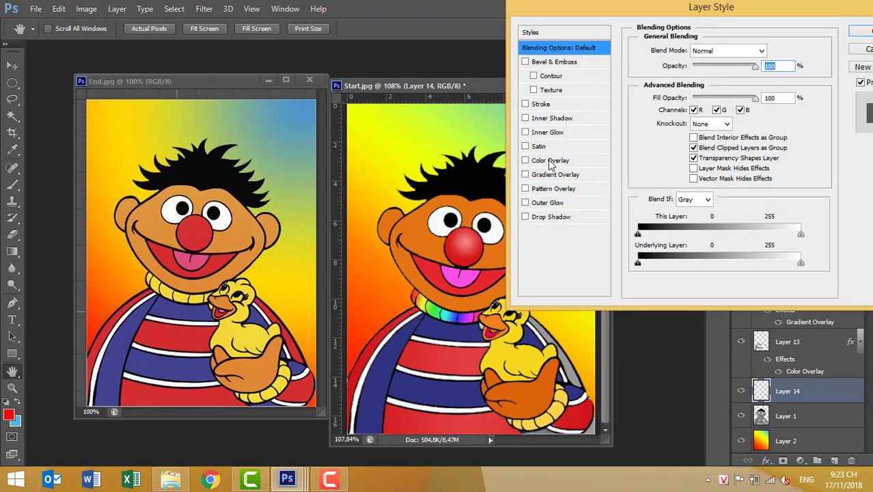
pyautogui.click(550, 161)
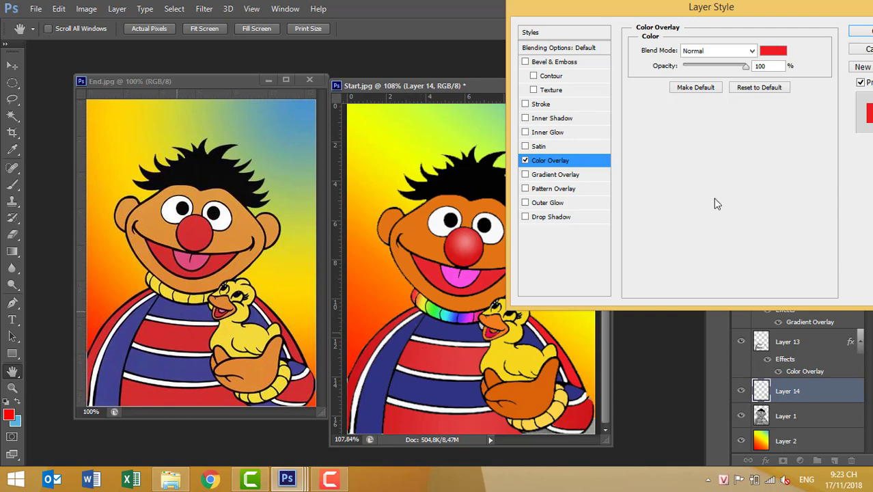
pyautogui.click(764, 51)
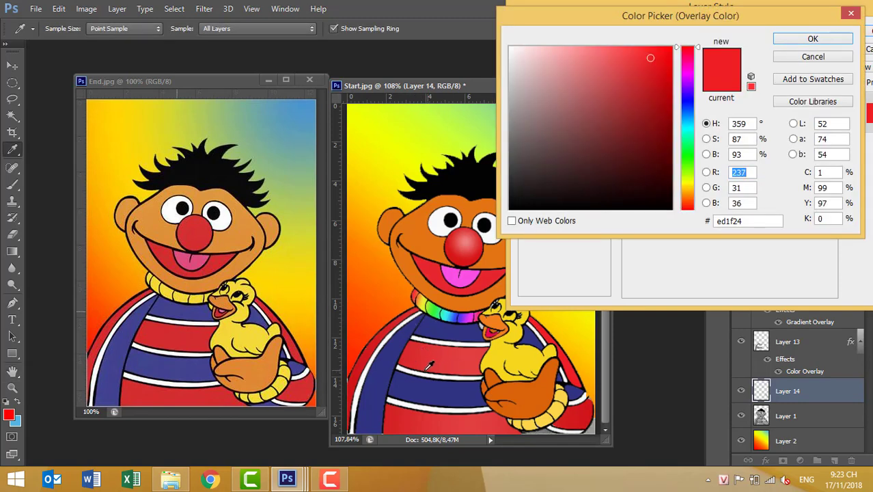
pyautogui.click(406, 354)
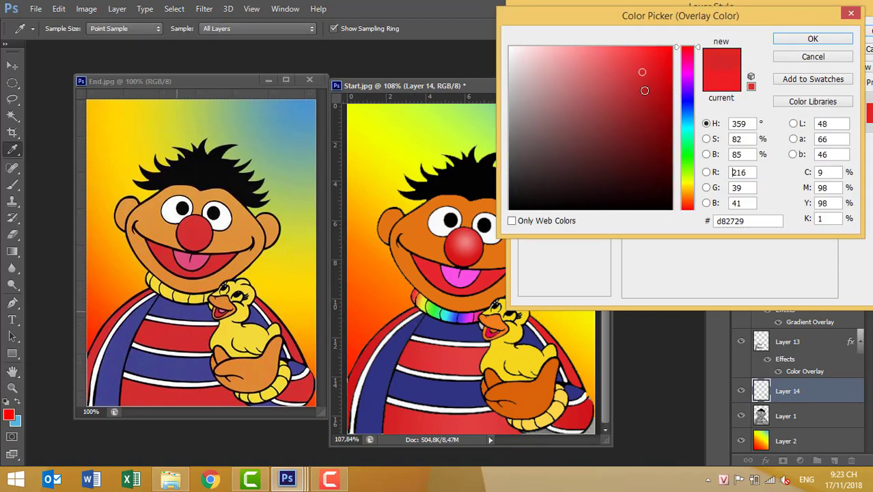
pyautogui.click(660, 76)
pyautogui.click(656, 90)
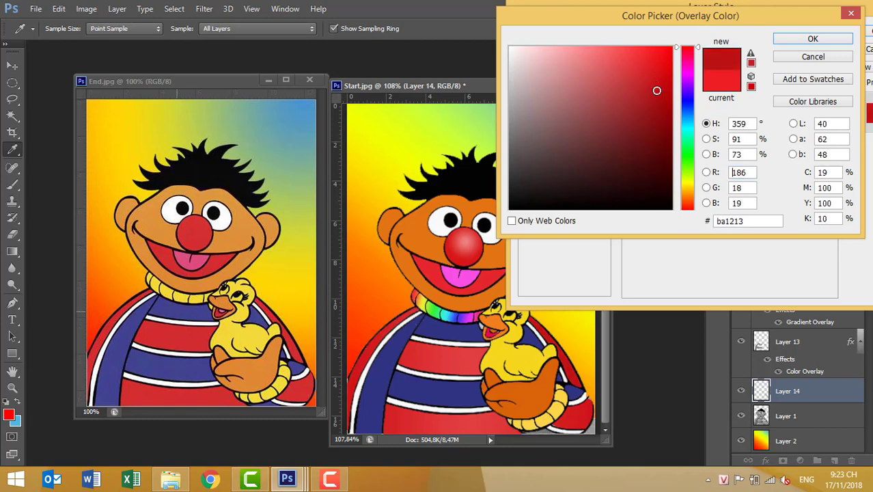
pyautogui.click(789, 39)
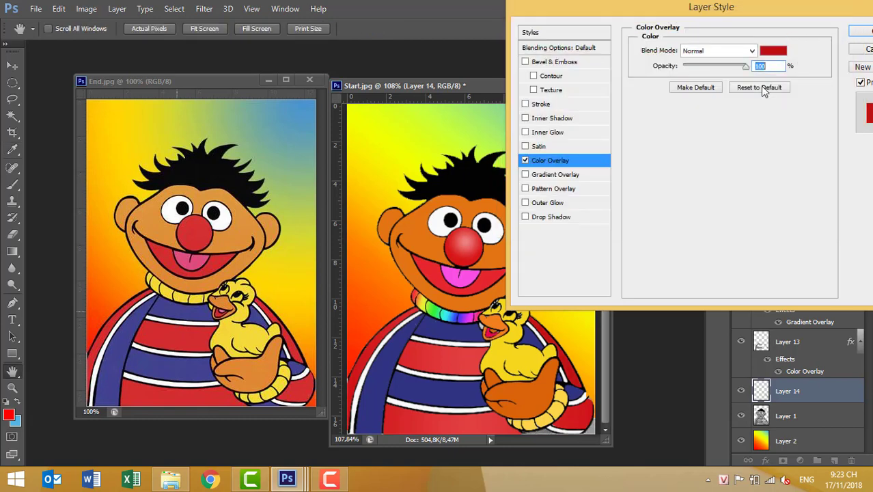
pyautogui.click(859, 33)
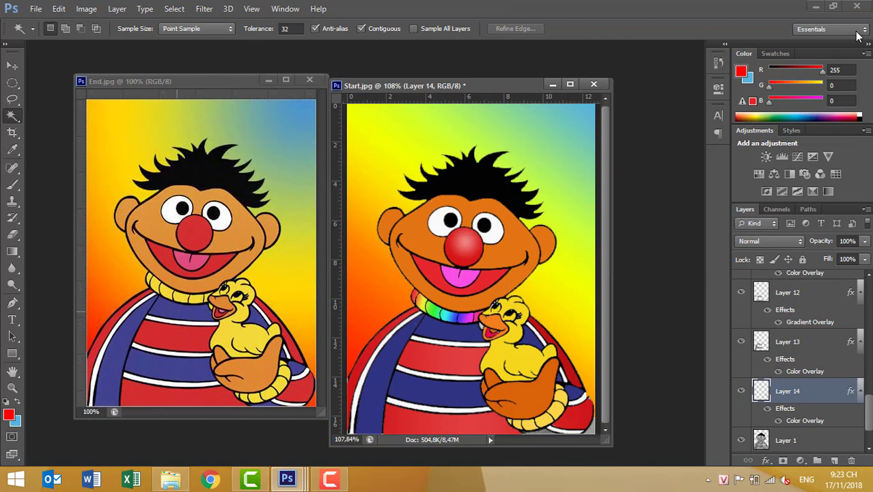
# Move both document windows up and make the End.jpg reference window taller.
pyautogui.moveTo(520, 88); pyautogui.dragTo(549, 70)
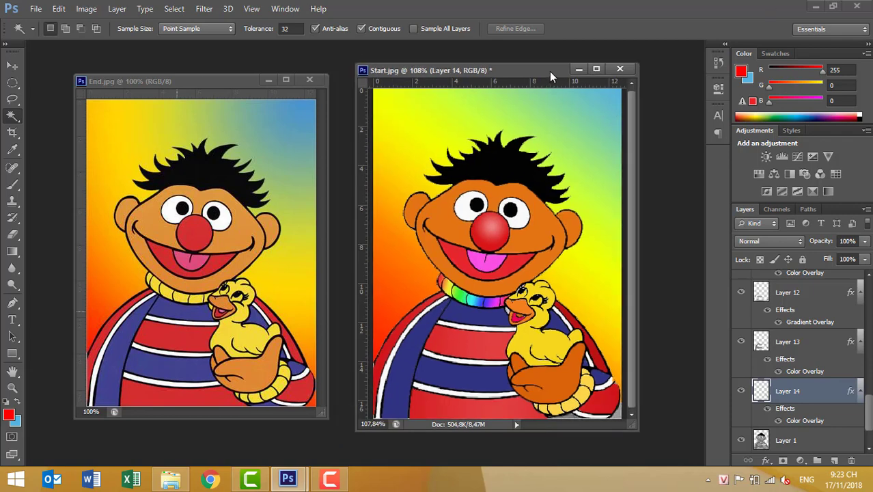
pyautogui.moveTo(239, 80); pyautogui.dragTo(234, 67)
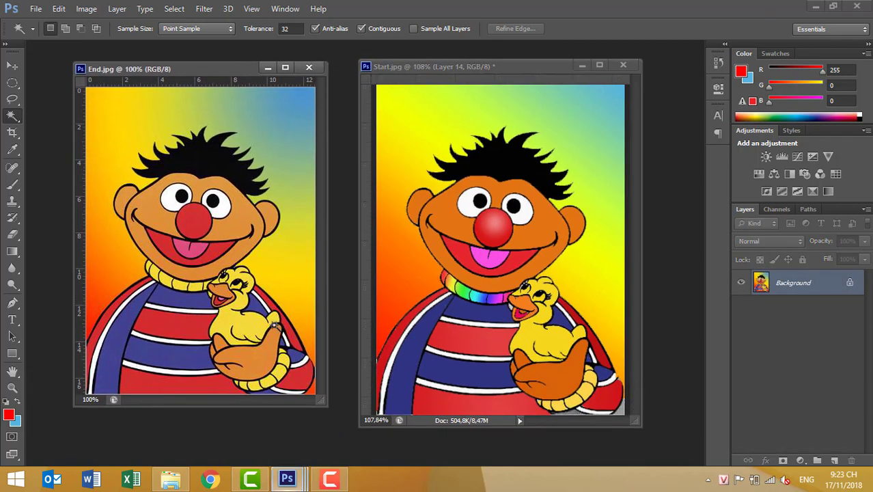
pyautogui.moveTo(309, 406); pyautogui.dragTo(323, 432)
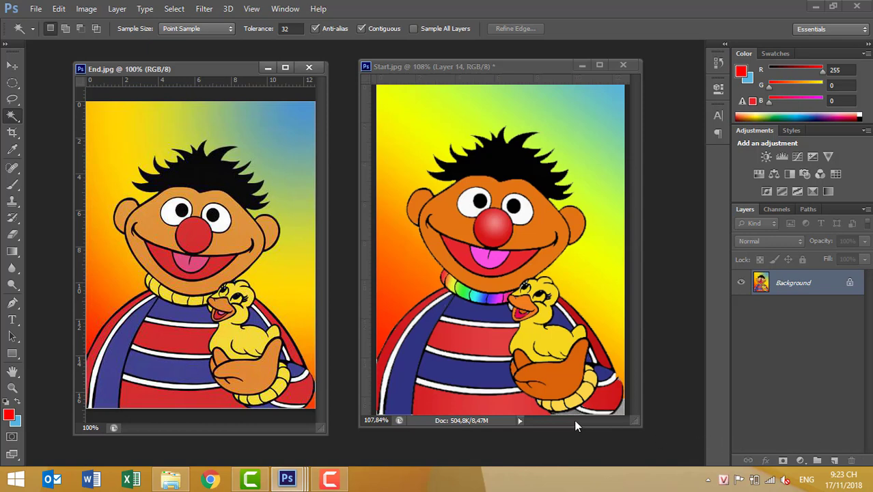
pyautogui.scroll(2, 574, 419)
pyautogui.scroll(-4, 574, 420)
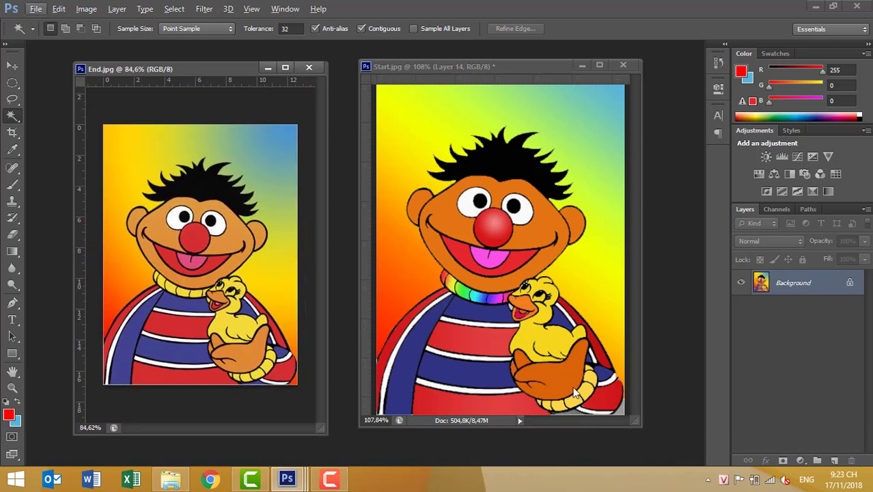
# Zoom and pan Start.jpg into a close-up around the duck.
pyautogui.click(574, 394)
pyautogui.scroll(2, 574, 393)
pyautogui.scroll(1, 574, 342)
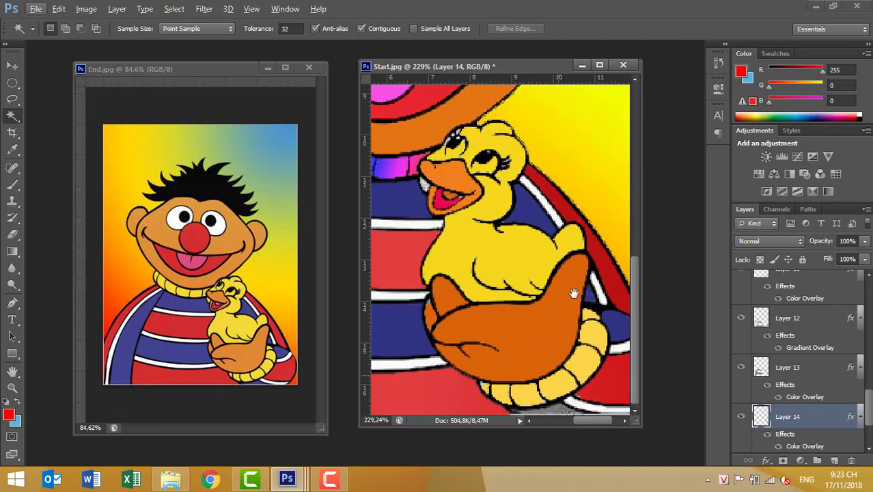
pyautogui.moveTo(574, 292); pyautogui.dragTo(619, 284)
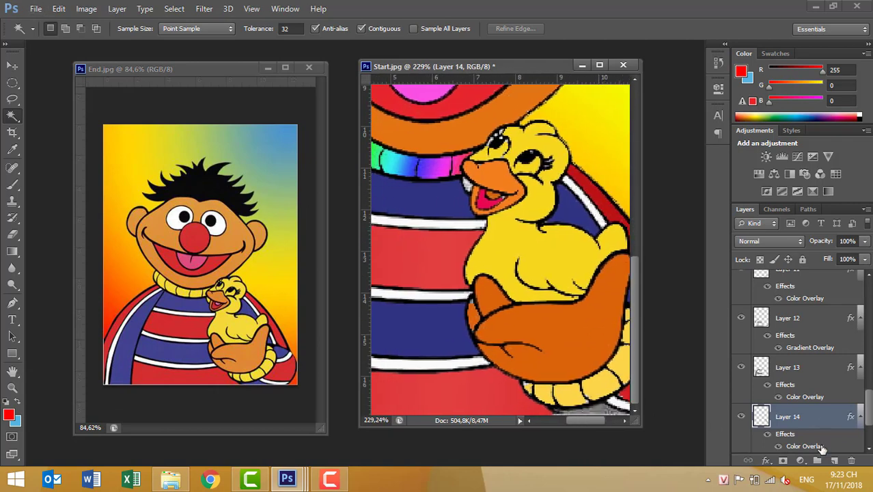
pyautogui.scroll(-2, 822, 441)
# Select the shirt's blue stripe area on Layer 1 and copy it to Layer 15.
pyautogui.click(786, 394)
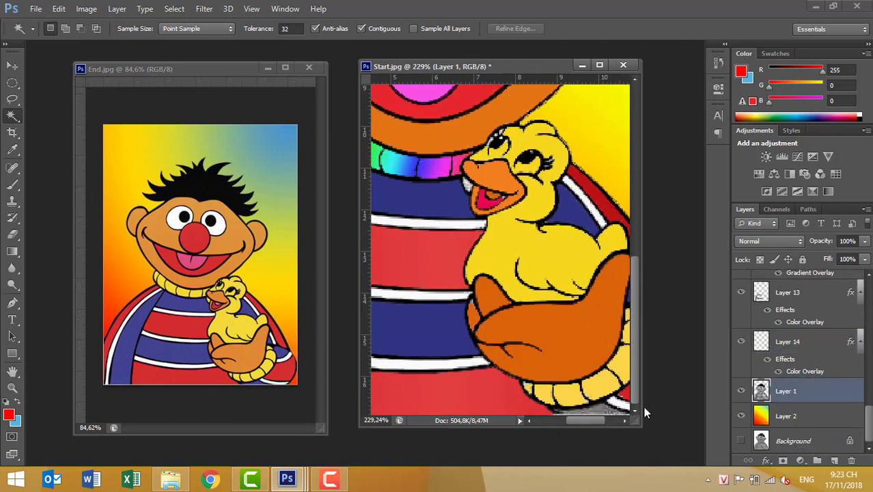
pyautogui.click(611, 413)
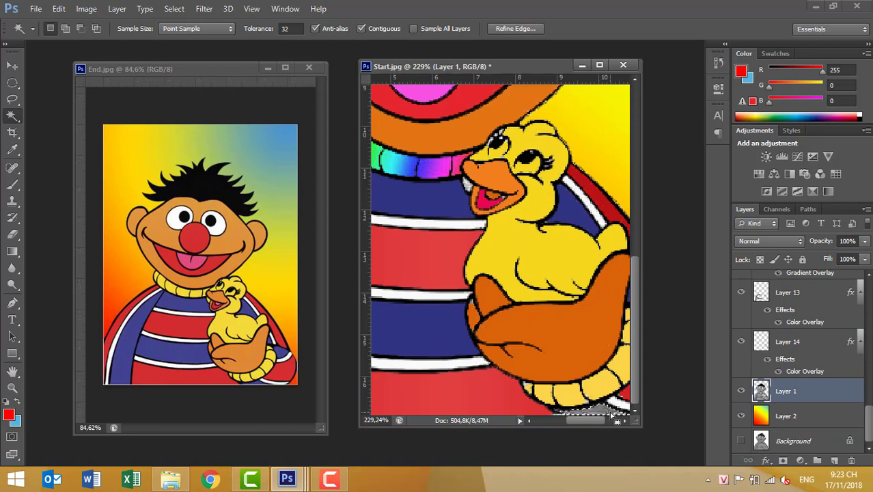
pyautogui.hotkey('ctrl', 'j')
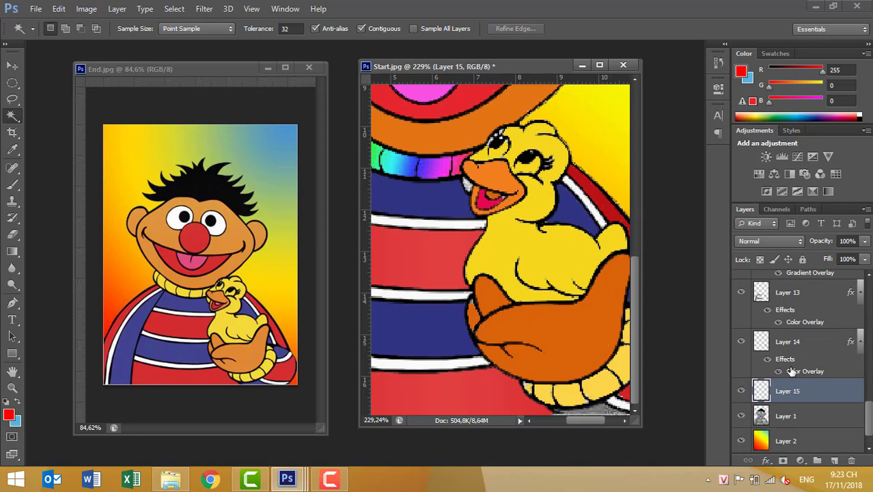
# Give Layer 15 a Color Overlay in dark blue 303382, sampled from the stripes.
pyautogui.rightClick(823, 390)
pyautogui.click(598, 72)
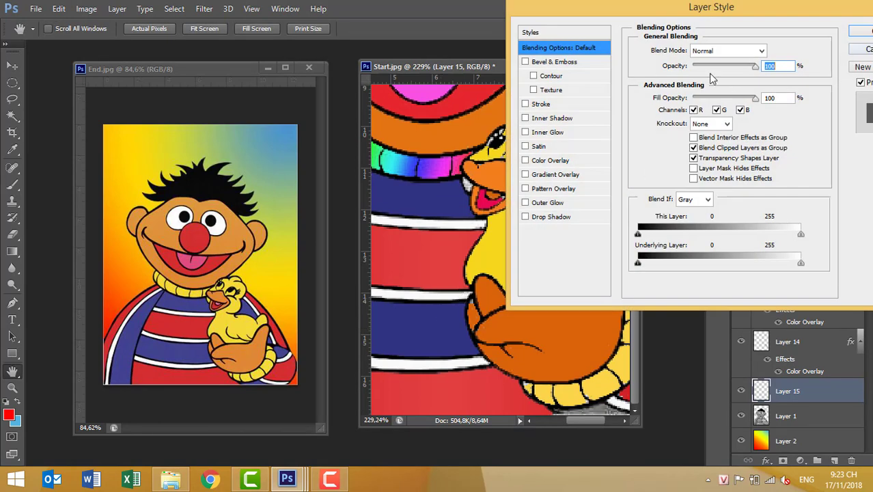
pyautogui.click(551, 164)
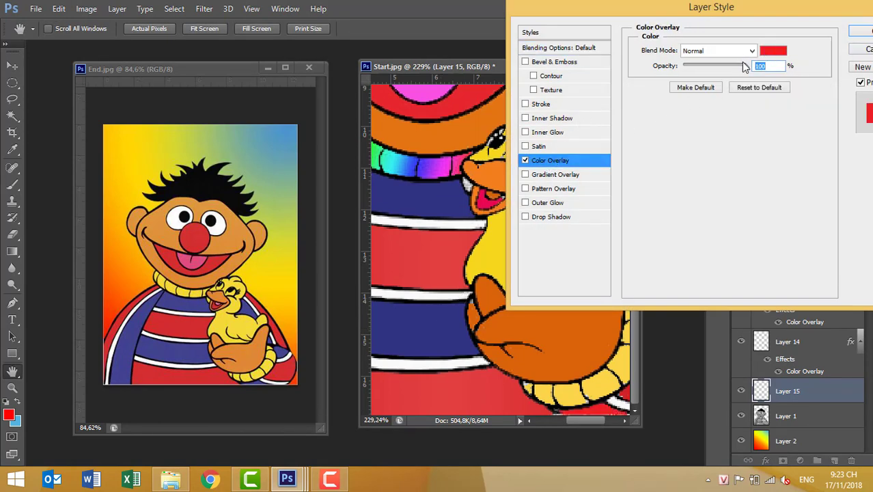
pyautogui.click(772, 51)
pyautogui.click(435, 338)
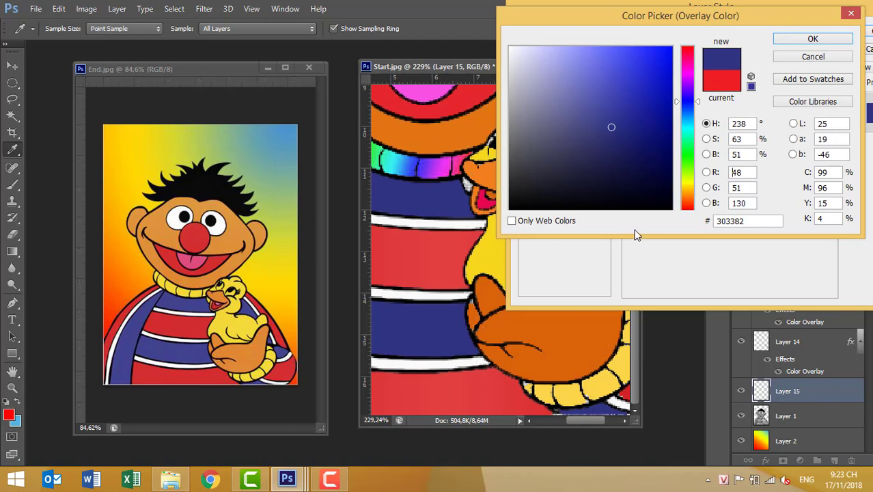
pyautogui.click(827, 39)
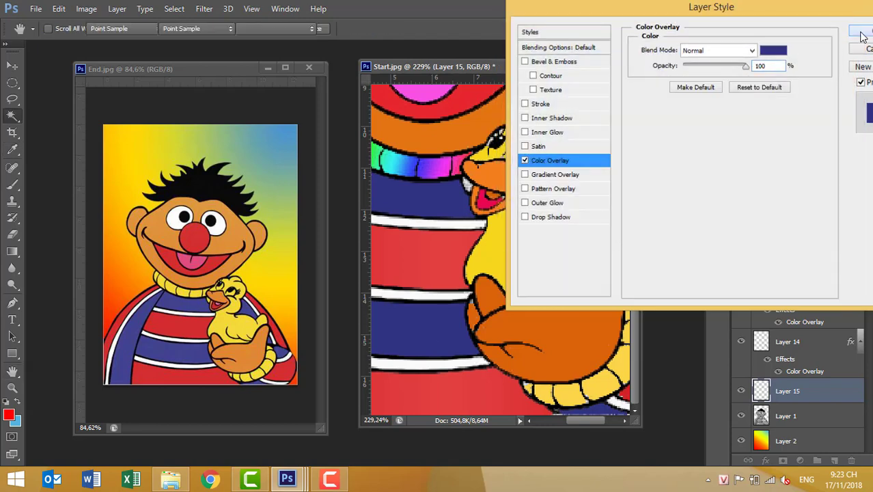
pyautogui.click(862, 31)
pyautogui.scroll(-3, 558, 373)
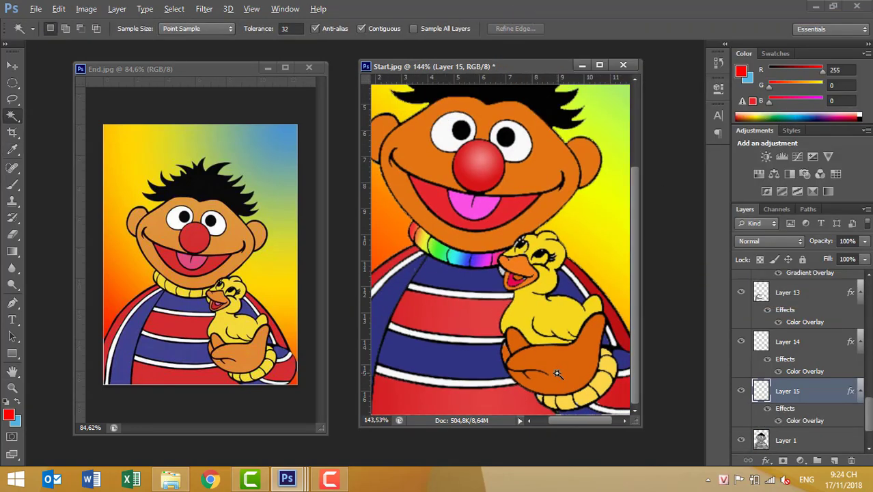
pyautogui.scroll(-2, 558, 373)
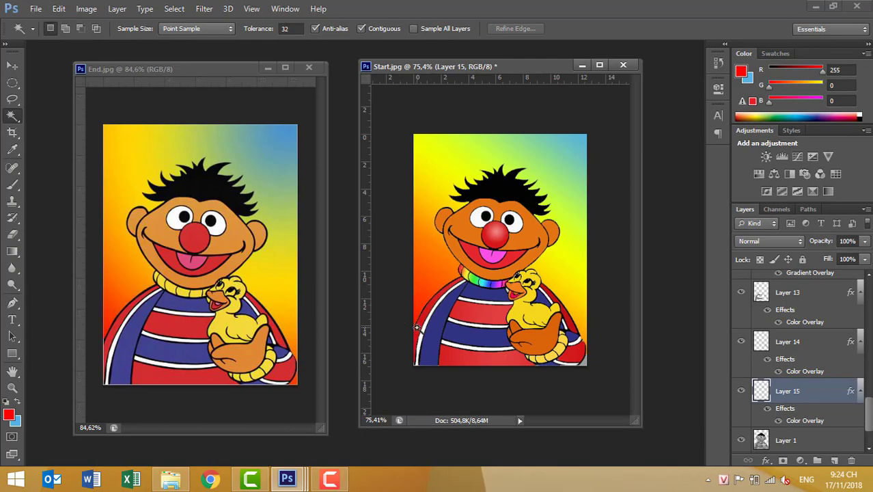
pyautogui.scroll(1, 417, 329)
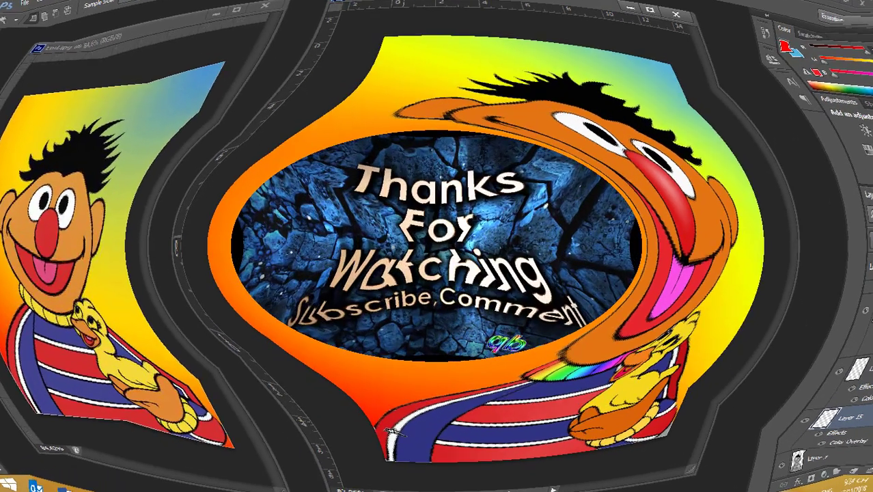